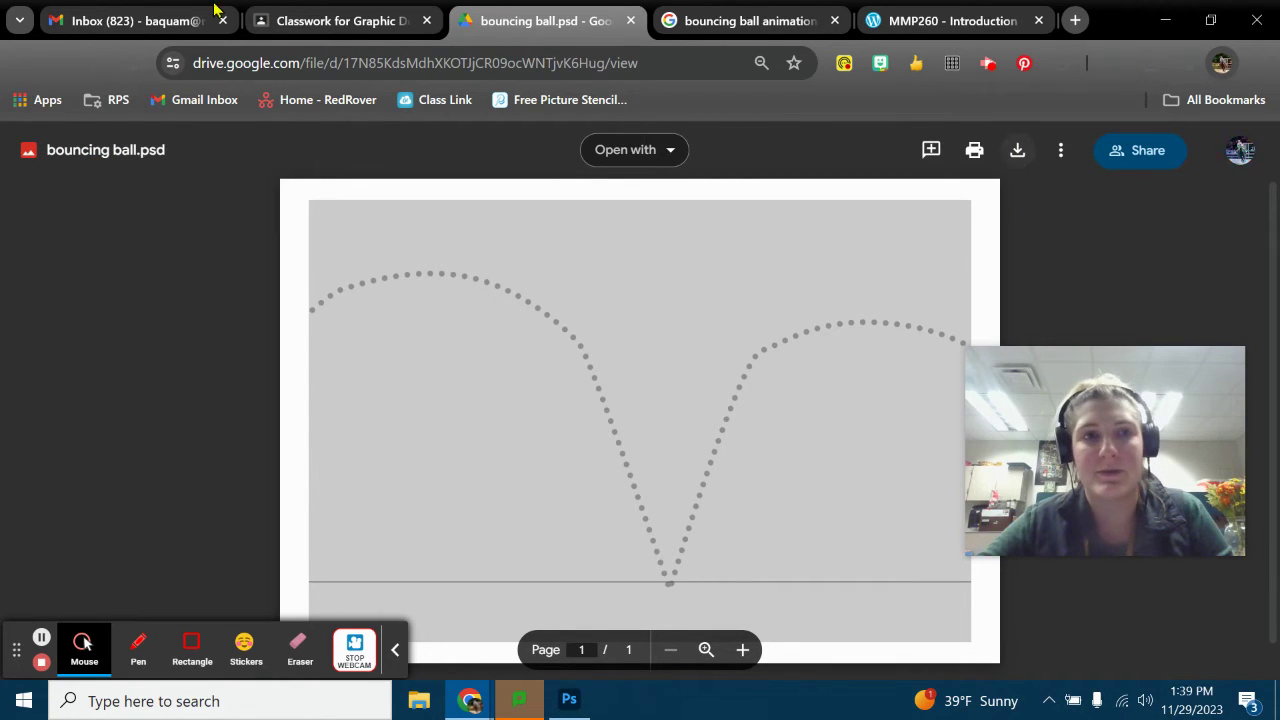
Close the current bouncing ball document without saving changes.
{"action": "left_click", "coordinate": [340, 20]}
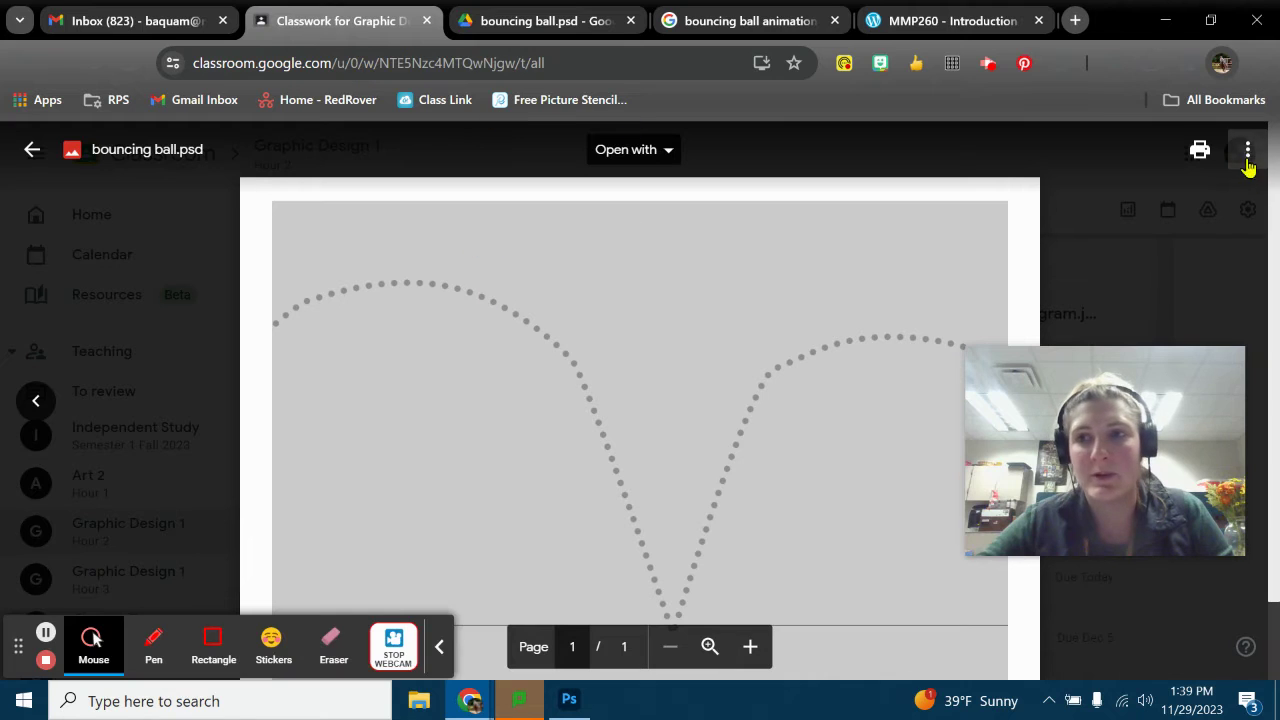
{"action": "left_click", "coordinate": [482, 21]}
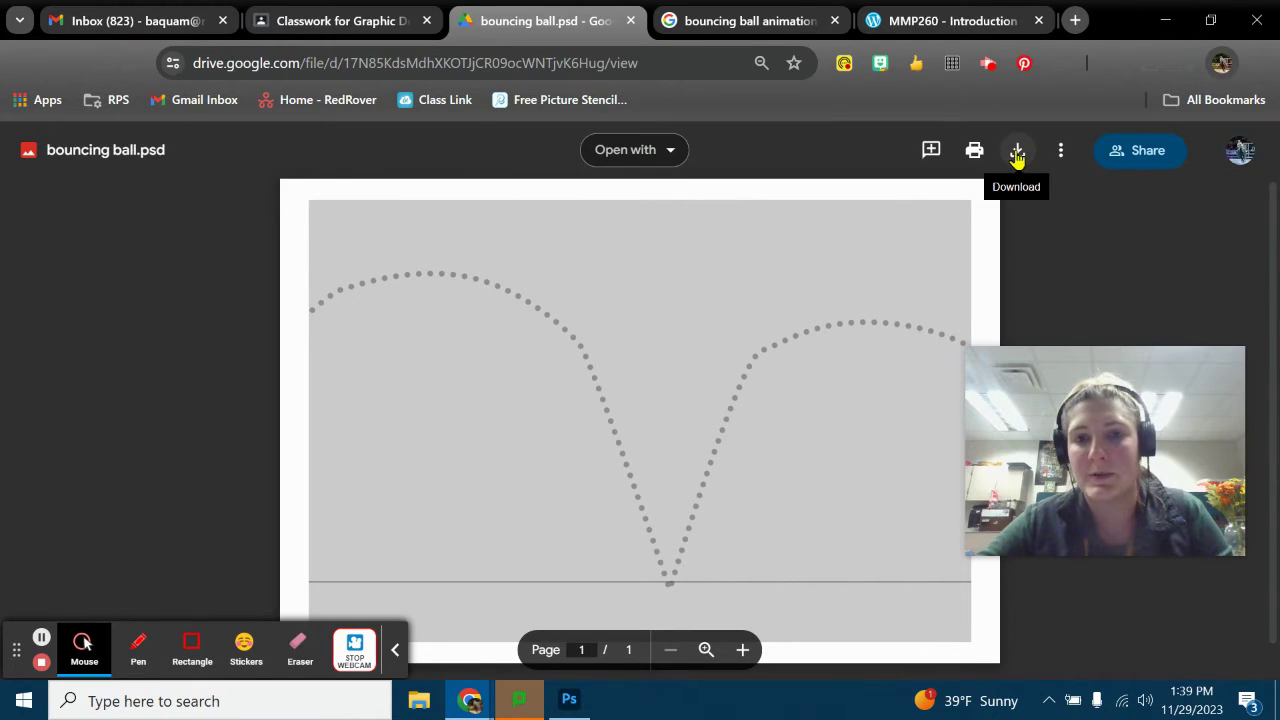
{"action": "mouse_move", "coordinate": [576, 702]}
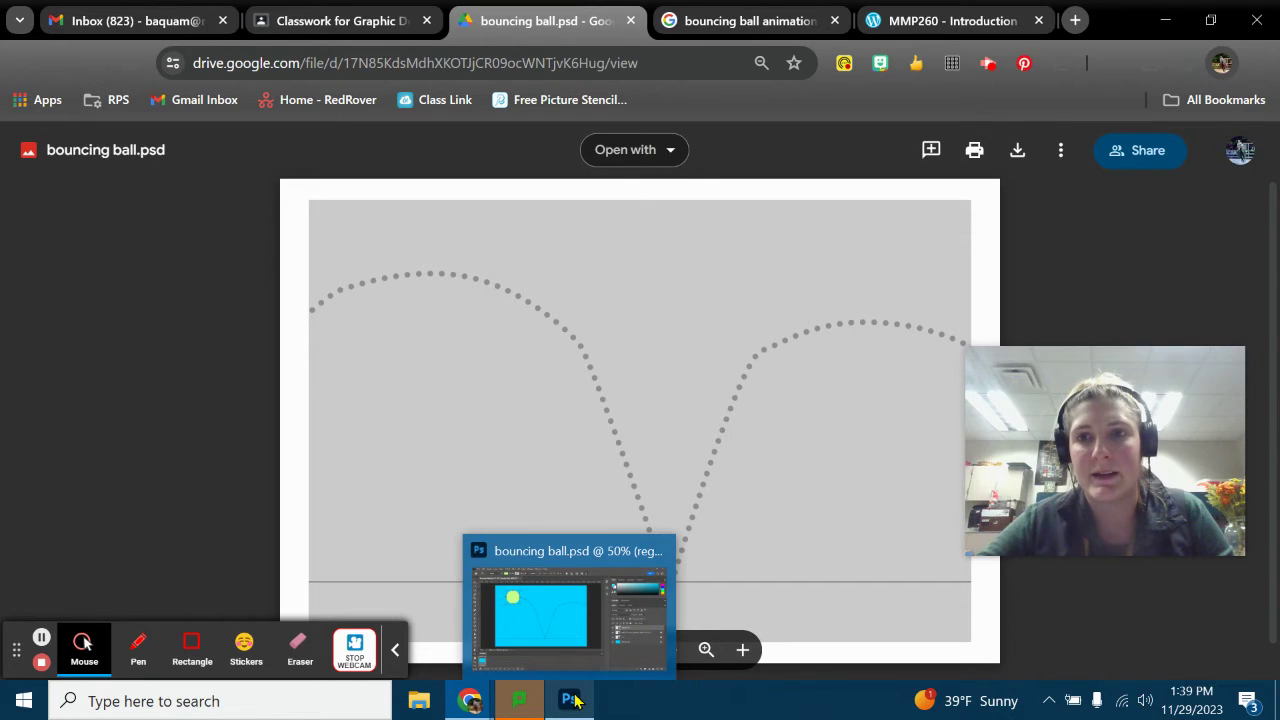
{"action": "left_click", "coordinate": [572, 701]}
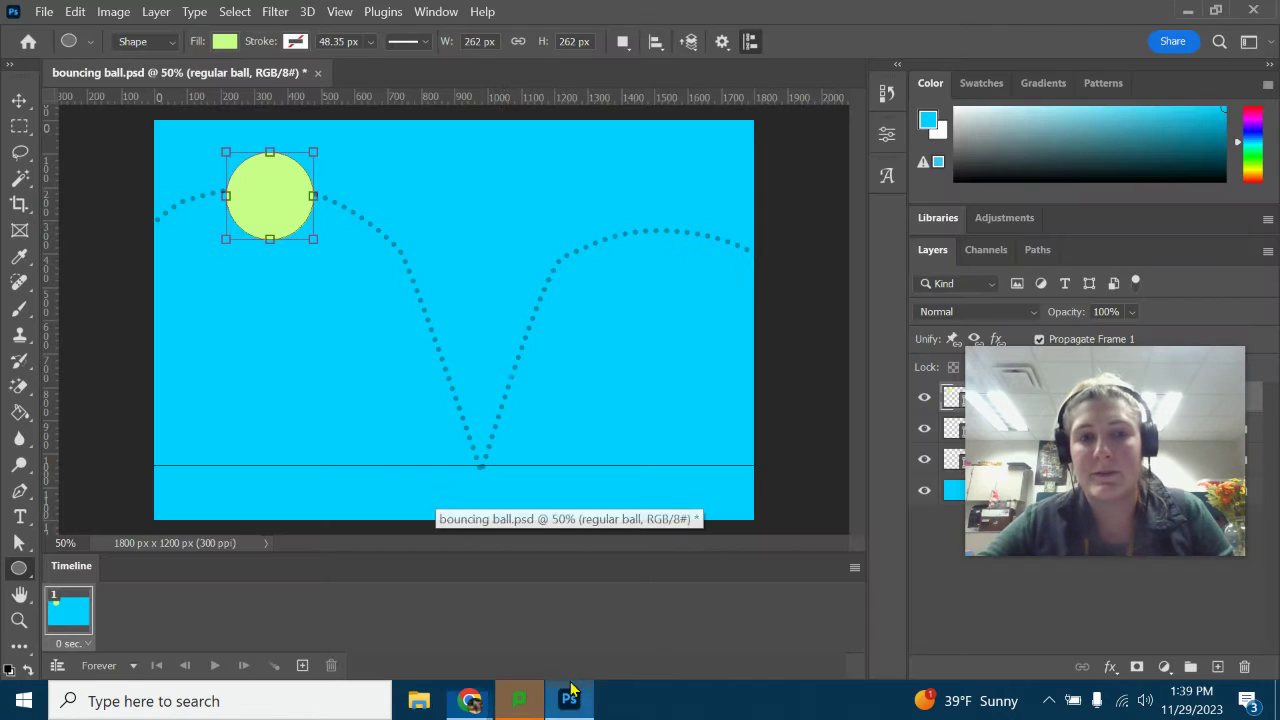
{"action": "left_click", "coordinate": [318, 74]}
{"action": "left_click", "coordinate": [710, 291]}
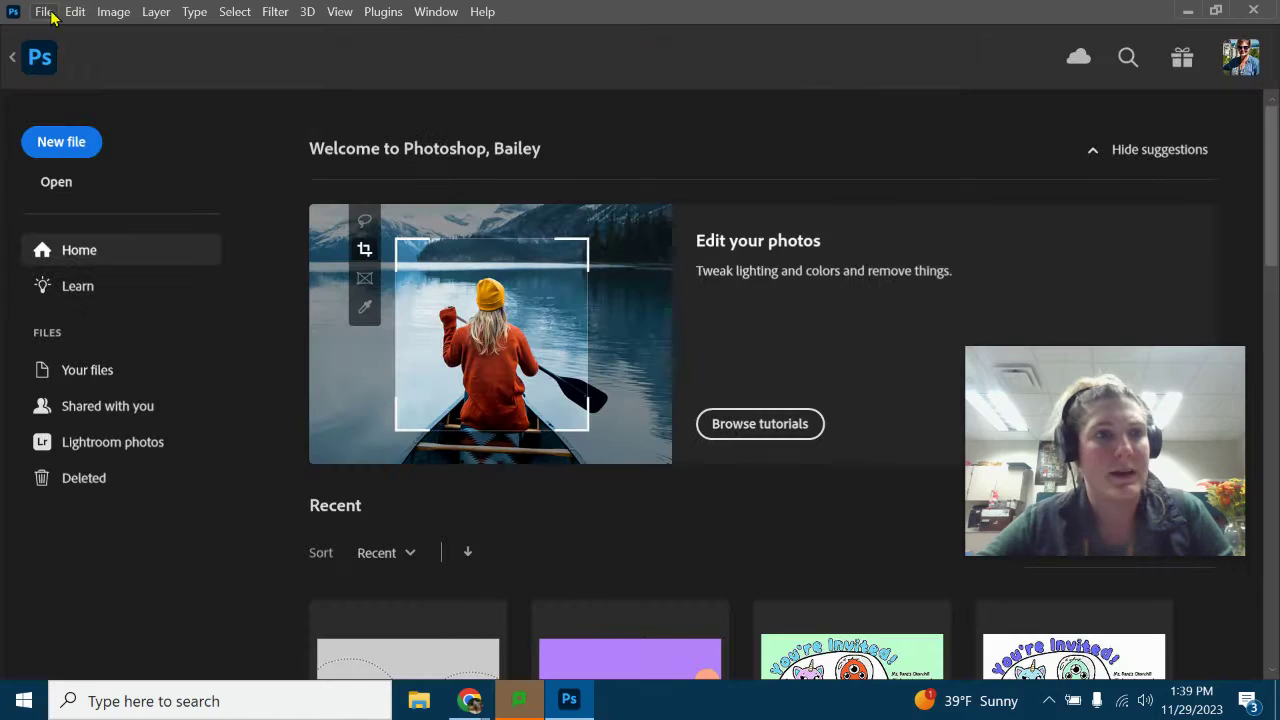
Reopen bouncing ball.psd from the Downloads folder.
{"action": "left_click", "coordinate": [44, 11]}
{"action": "left_click", "coordinate": [60, 52]}
{"action": "left_click", "coordinate": [314, 189]}
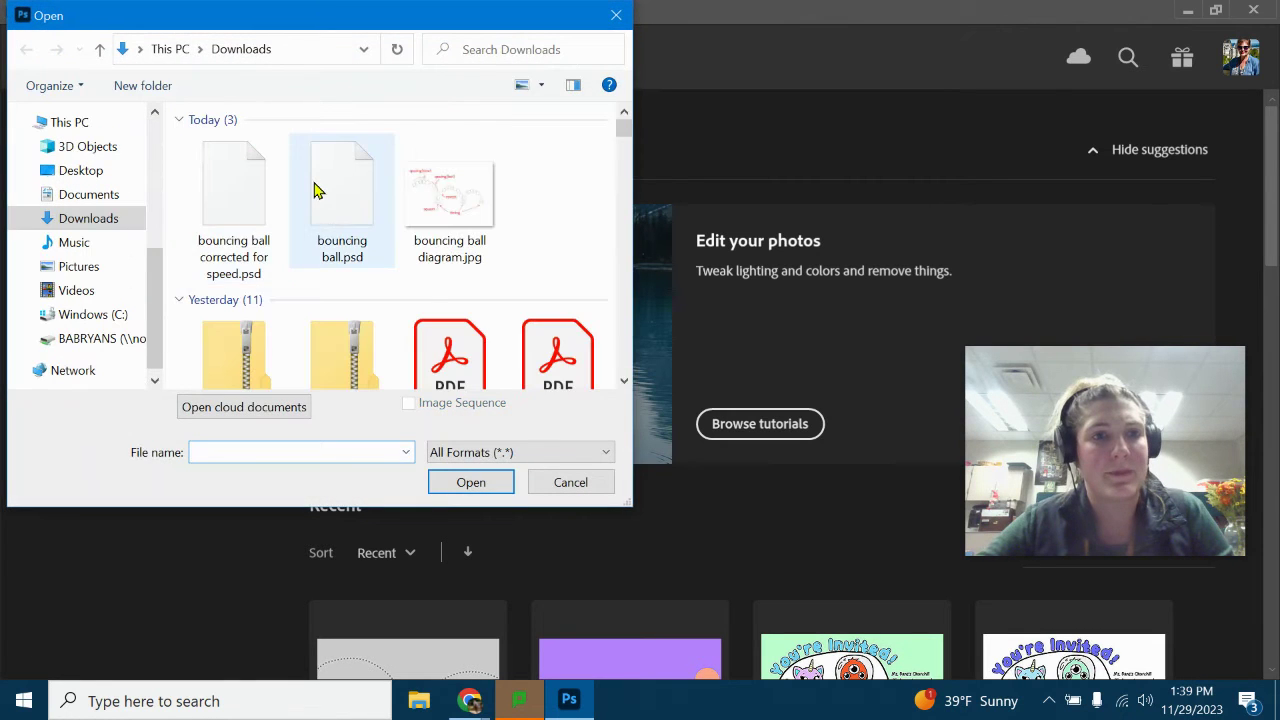
{"action": "double_click", "coordinate": [314, 189]}
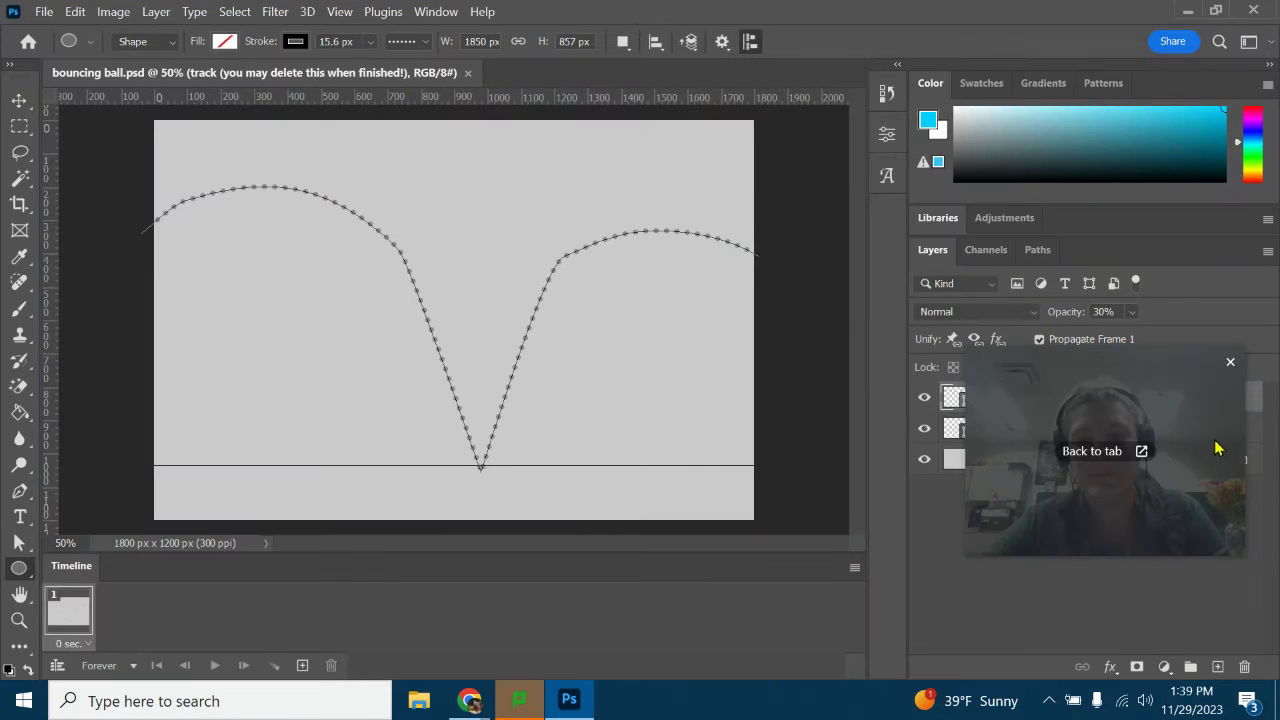
Lock the Line 1 and track layers.
{"action": "left_click_drag", "start_coordinate": [1143, 403], "coordinate": [1083, 85]}
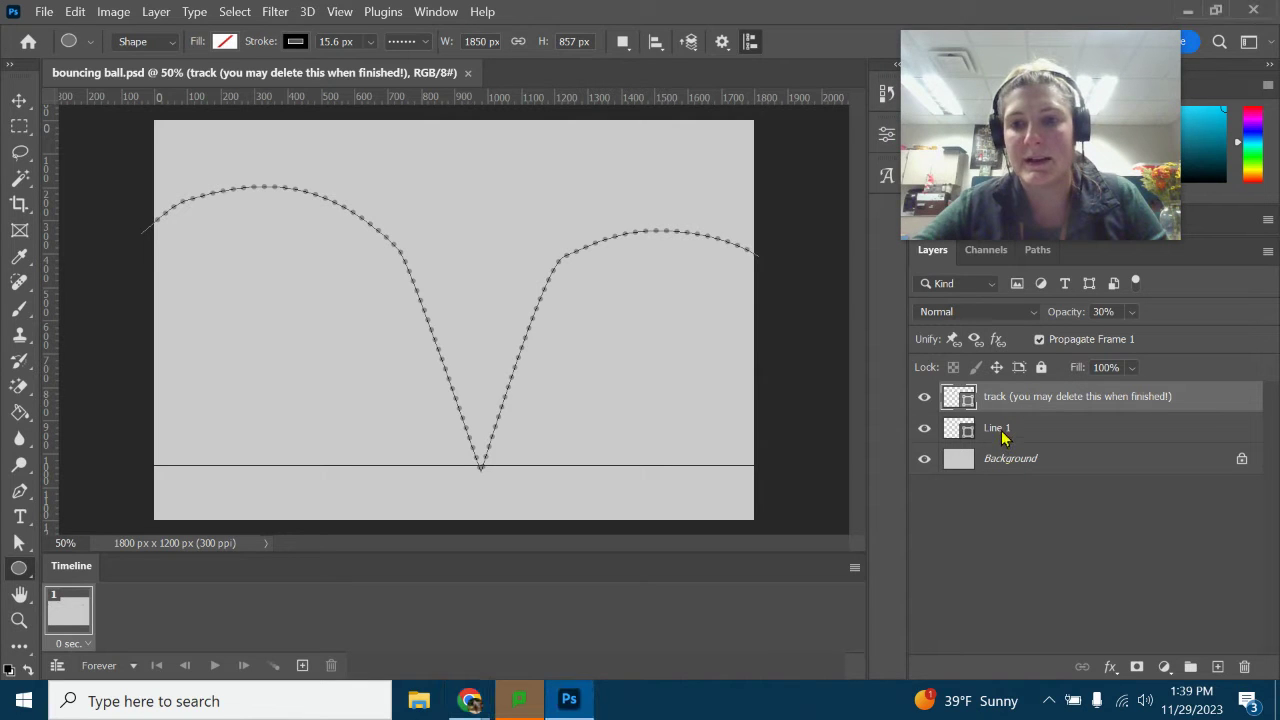
{"action": "left_click", "coordinate": [924, 428]}
{"action": "left_click", "coordinate": [924, 428]}
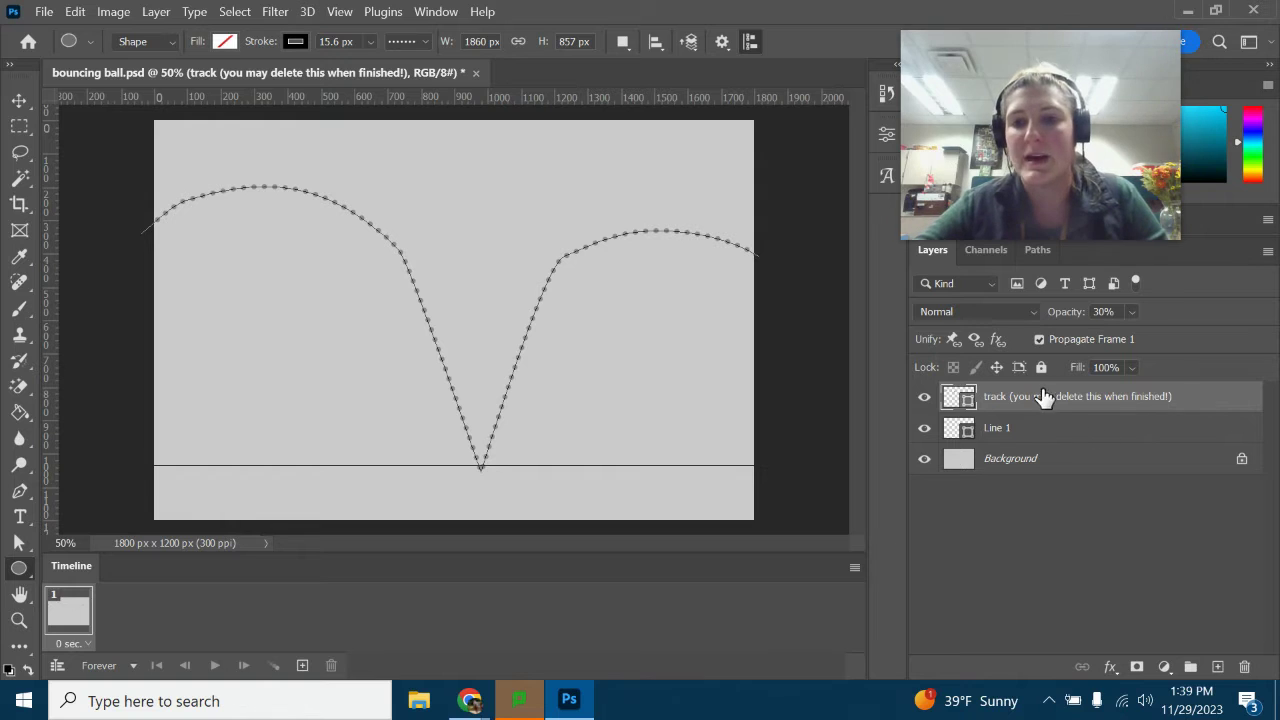
{"action": "left_click", "coordinate": [1129, 439]}
{"action": "left_click", "coordinate": [1041, 367]}
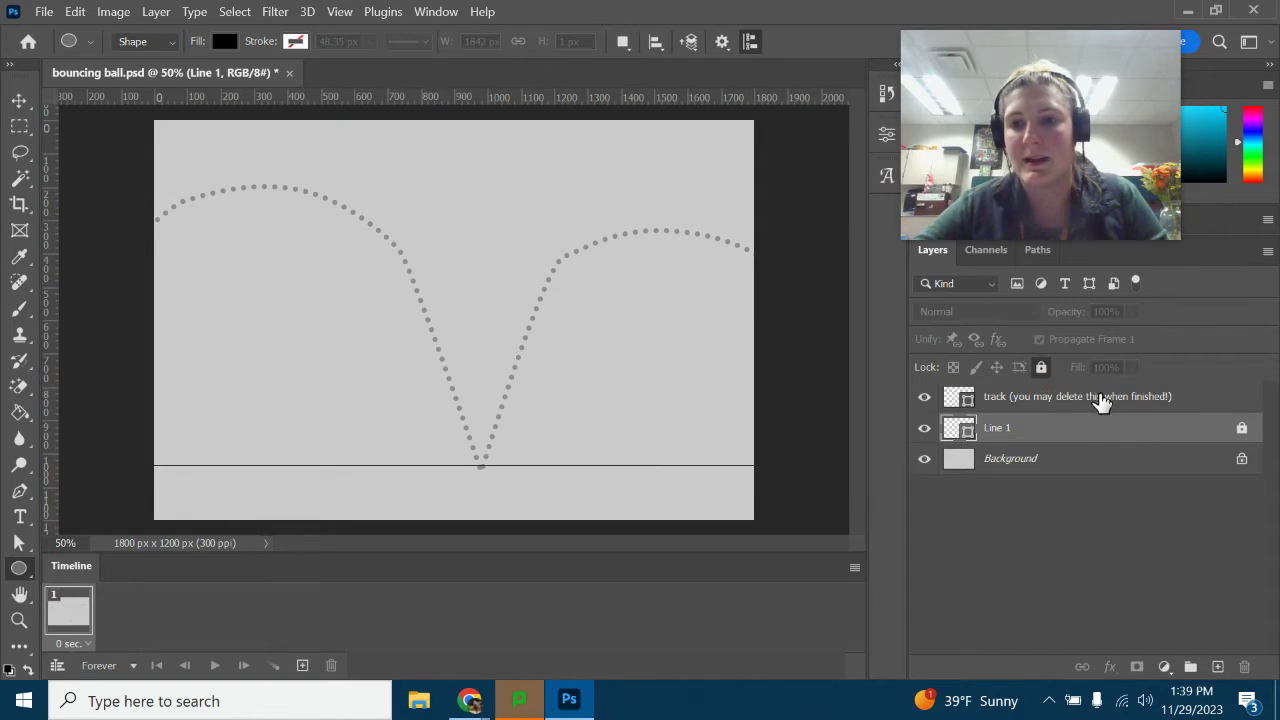
{"action": "left_click", "coordinate": [1087, 398]}
{"action": "left_click", "coordinate": [1041, 367]}
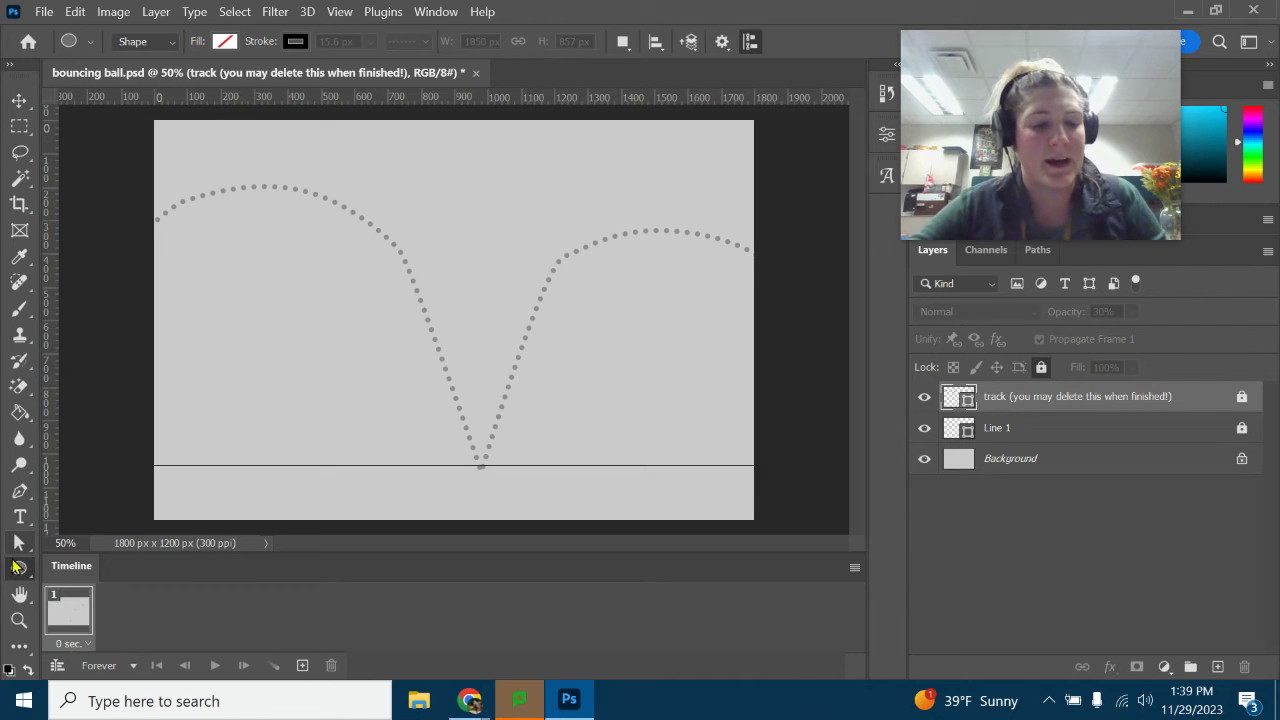
Draw a circle with the Ellipse Tool at the start of the first arc.
{"action": "left_click", "coordinate": [19, 569]}
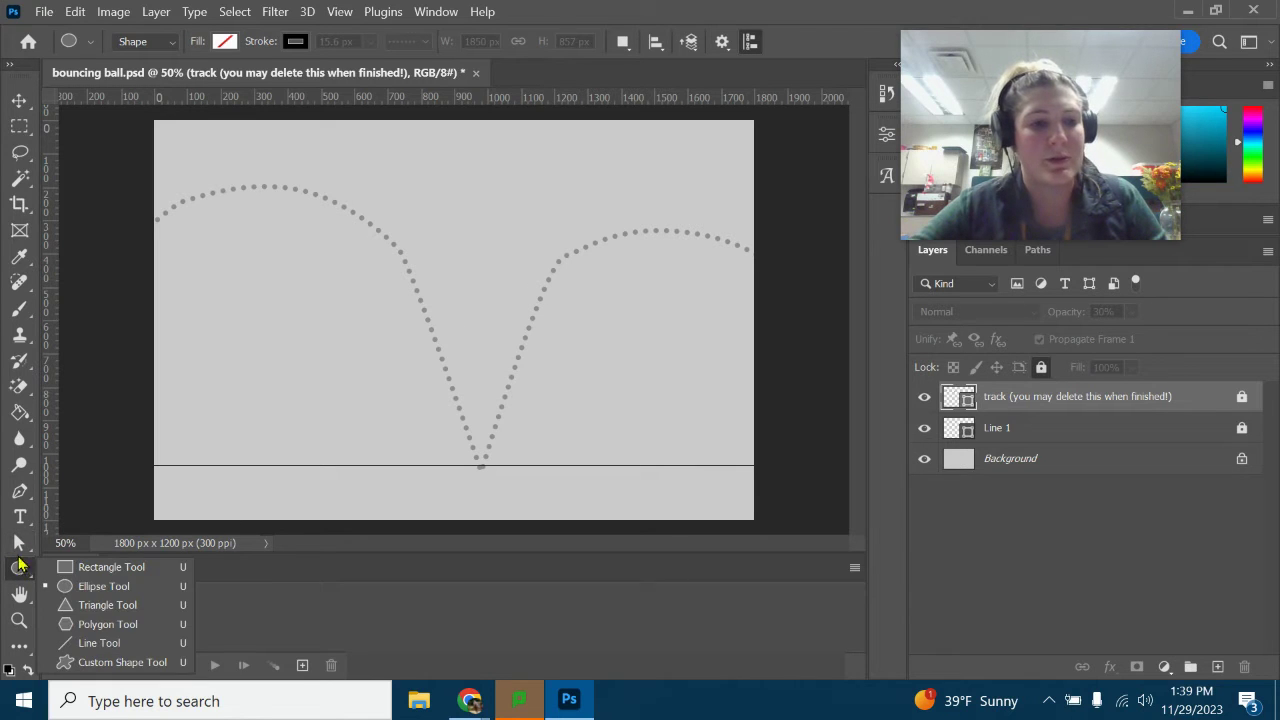
{"action": "left_click", "coordinate": [97, 590]}
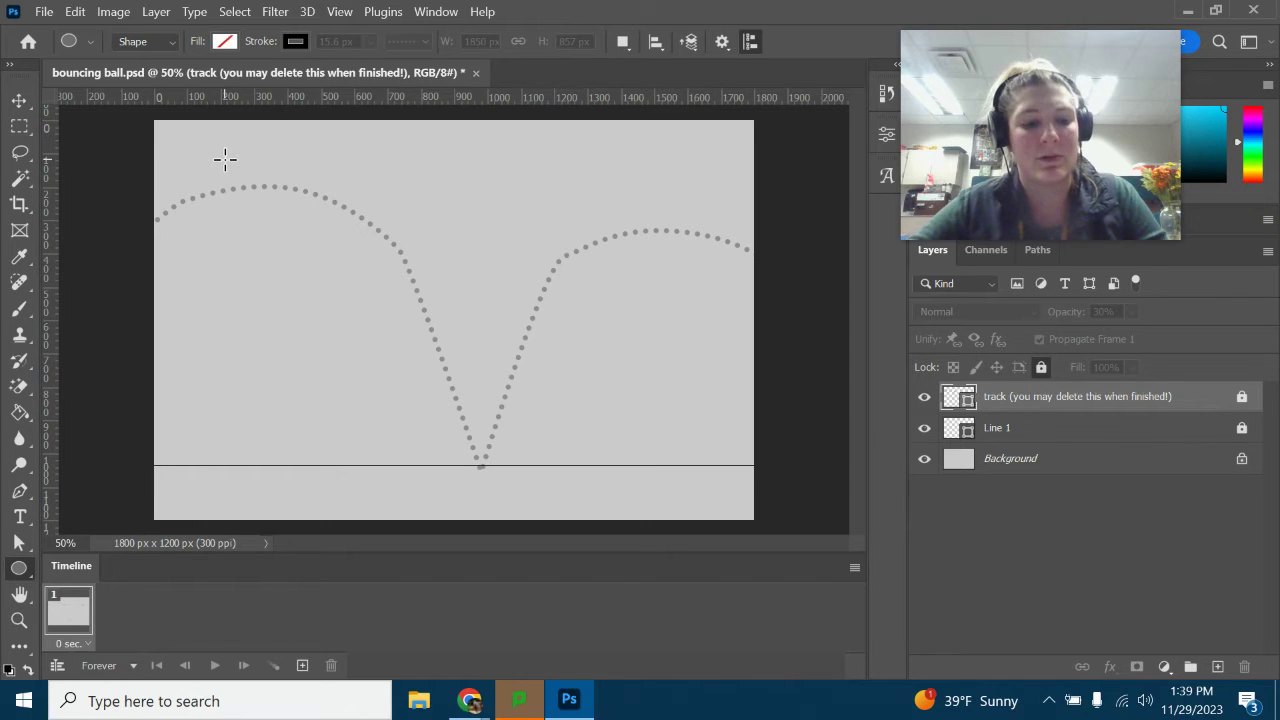
{"action": "left_click_drag", "start_coordinate": [251, 150], "coordinate": [338, 236]}
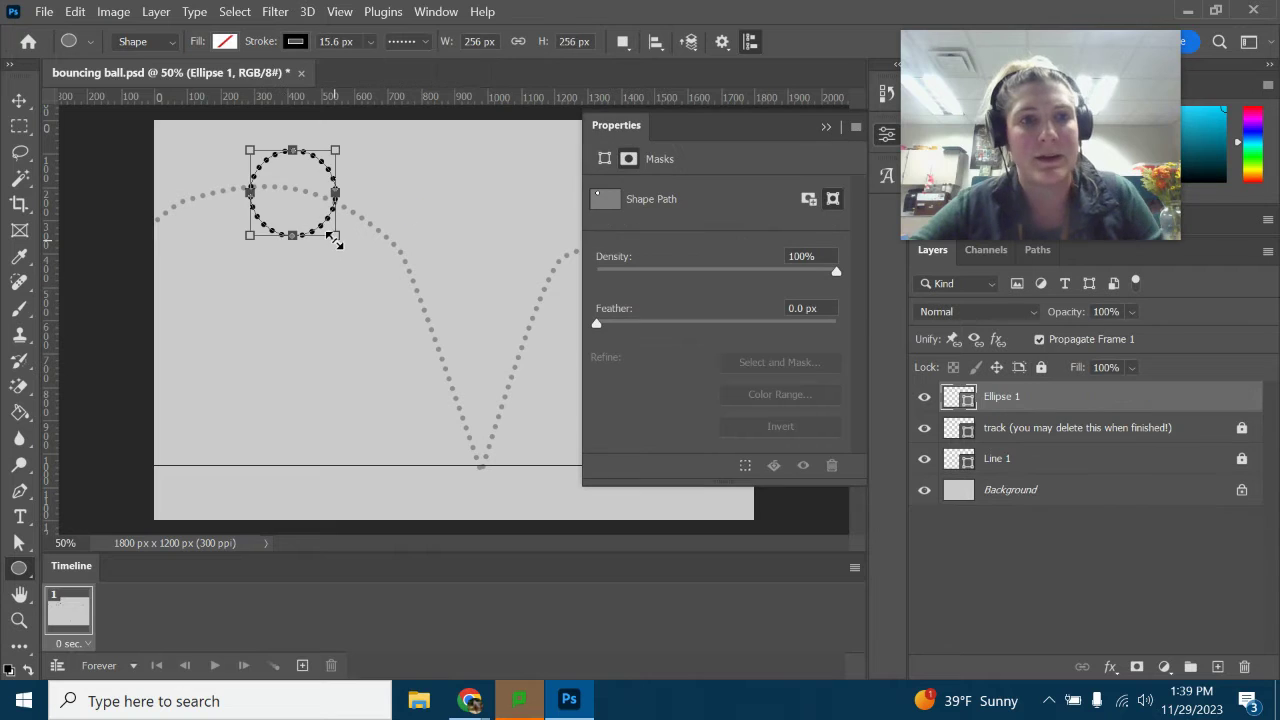
Give the circle a light green fill and no stroke.
{"action": "left_click", "coordinate": [224, 43]}
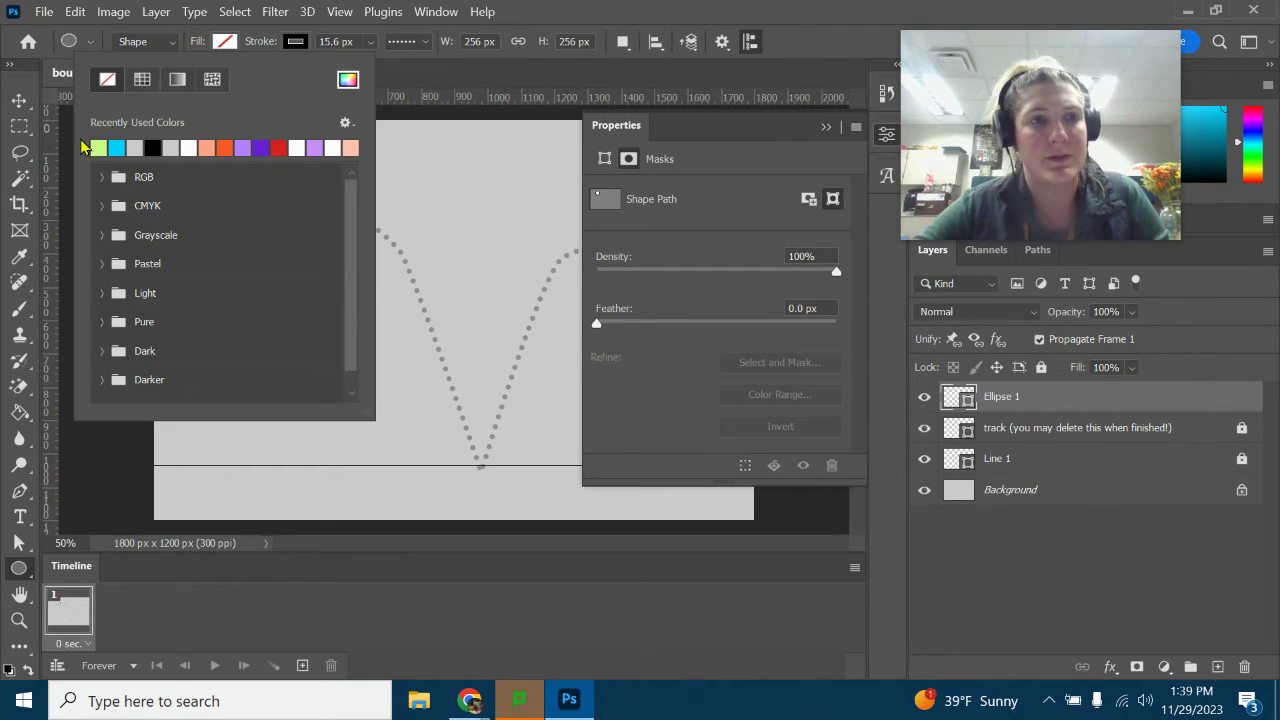
{"action": "left_click", "coordinate": [99, 147]}
{"action": "left_click", "coordinate": [226, 43]}
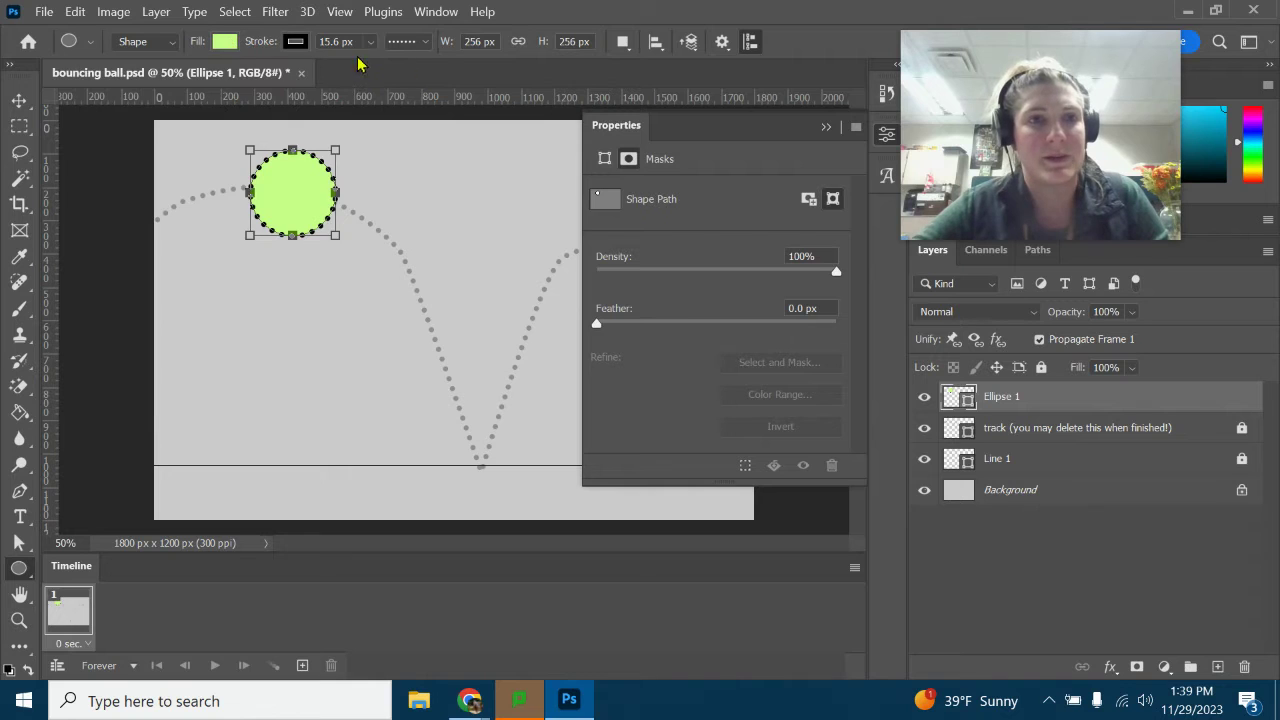
{"action": "left_click", "coordinate": [295, 42]}
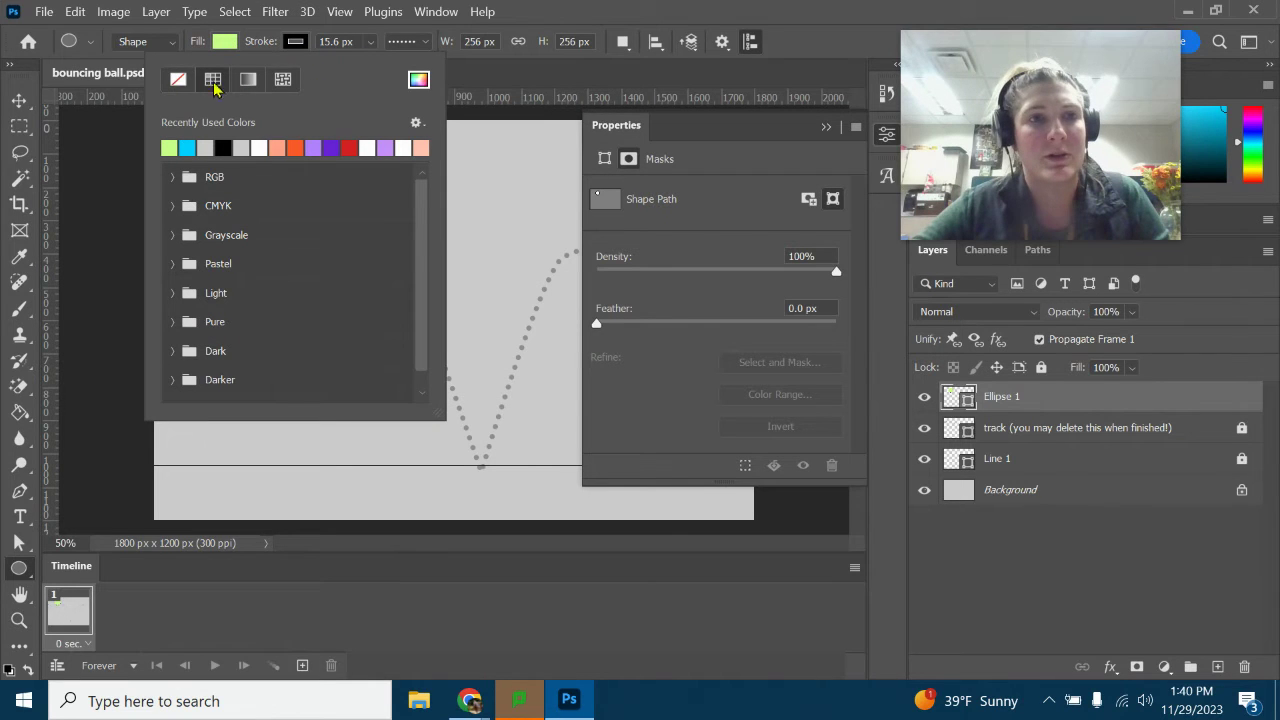
{"action": "left_click", "coordinate": [177, 79]}
{"action": "left_click", "coordinate": [295, 42]}
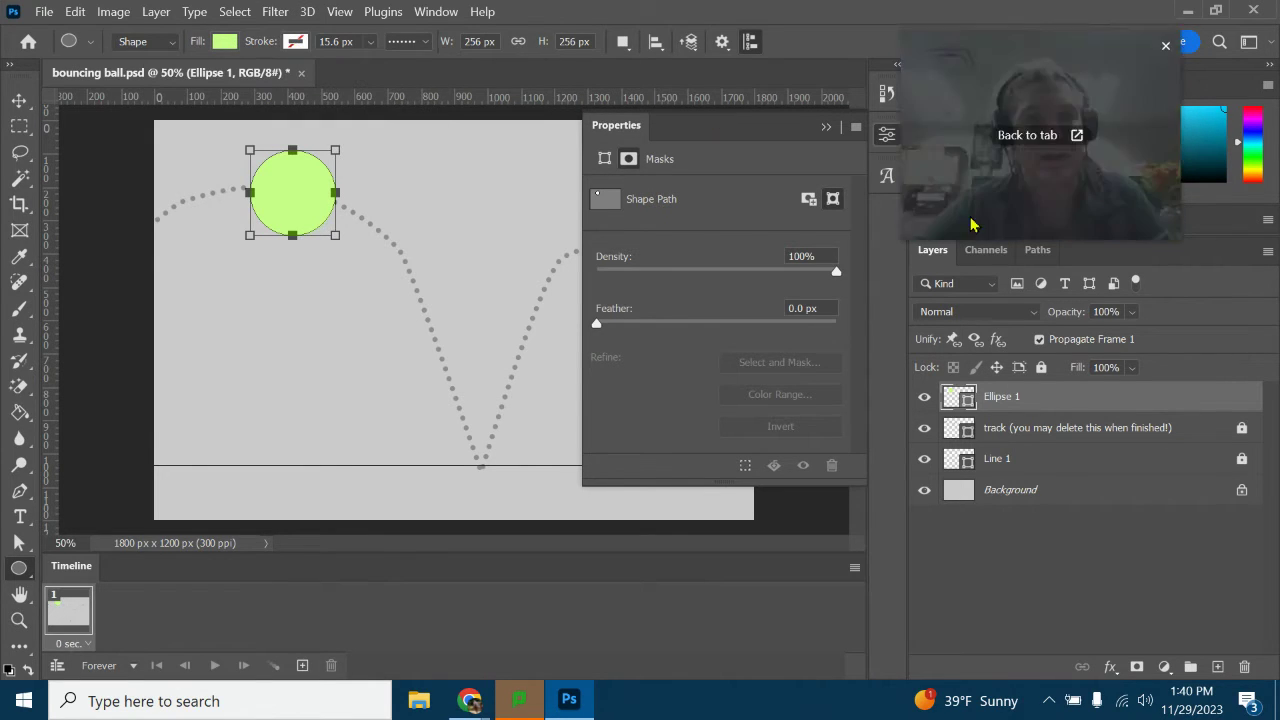
{"action": "left_click", "coordinate": [826, 126]}
{"action": "left_click", "coordinate": [19, 100]}
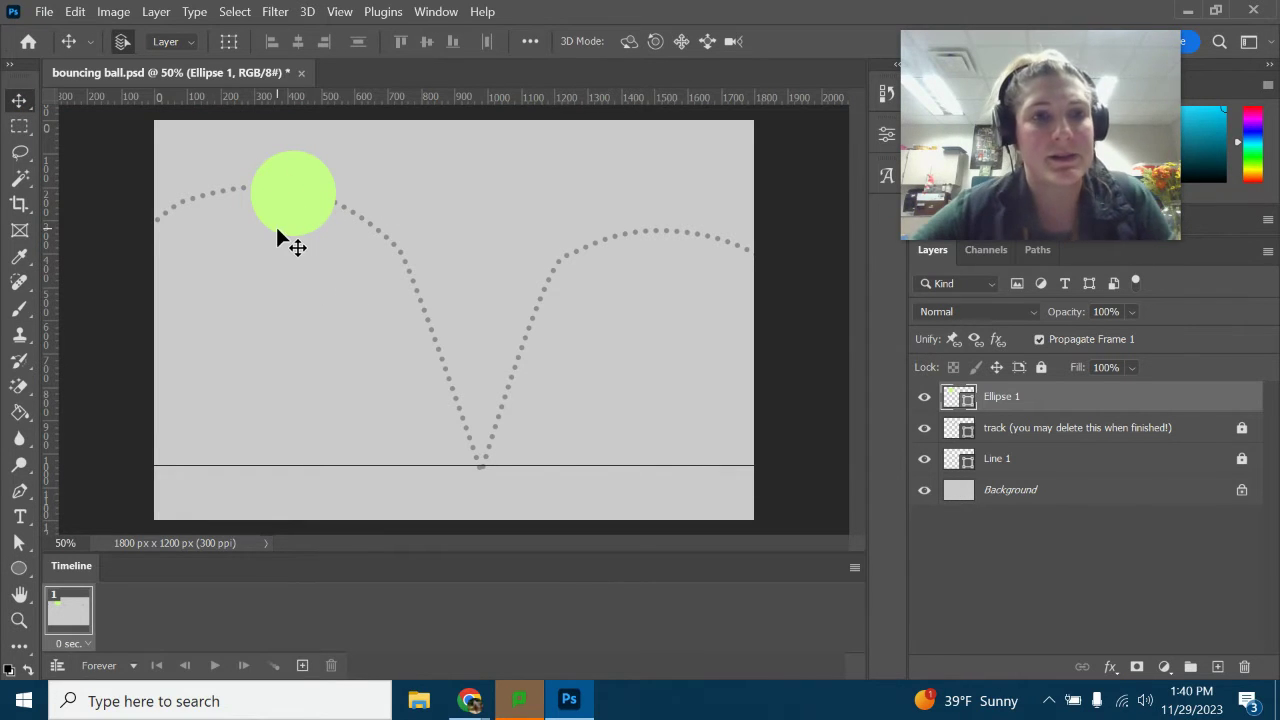
Fill the Background layer with cyan using the Paint Bucket.
{"action": "left_click", "coordinate": [1010, 490]}
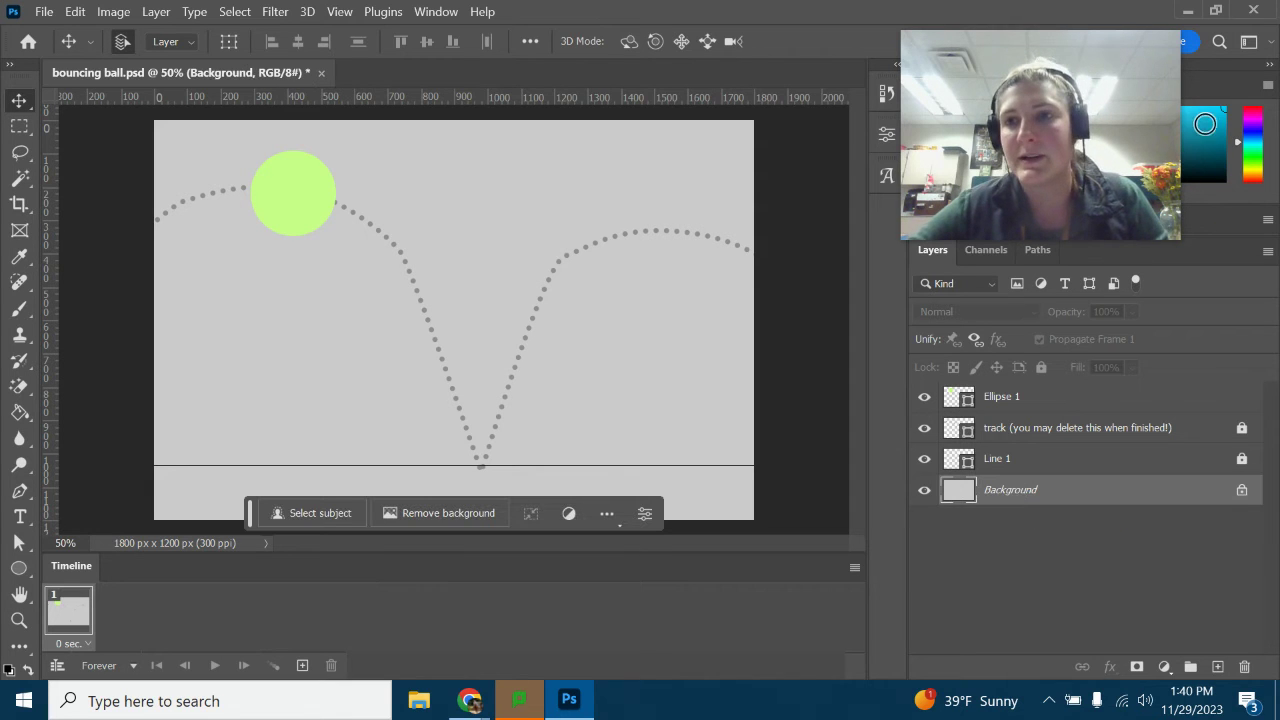
{"action": "left_click", "coordinate": [20, 407]}
{"action": "left_click", "coordinate": [592, 185]}
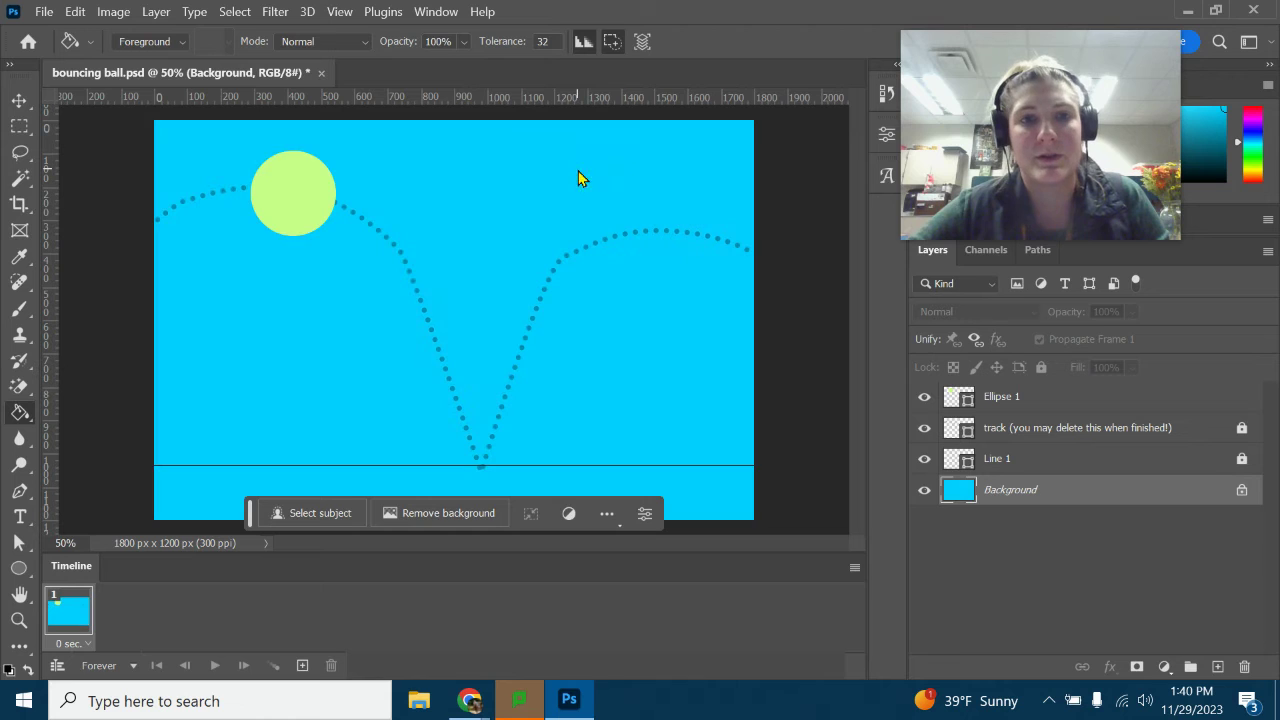
Rename Ellipse 1 to 'regular ball' and shift the ball further along the arc.
{"action": "left_click", "coordinate": [1025, 400]}
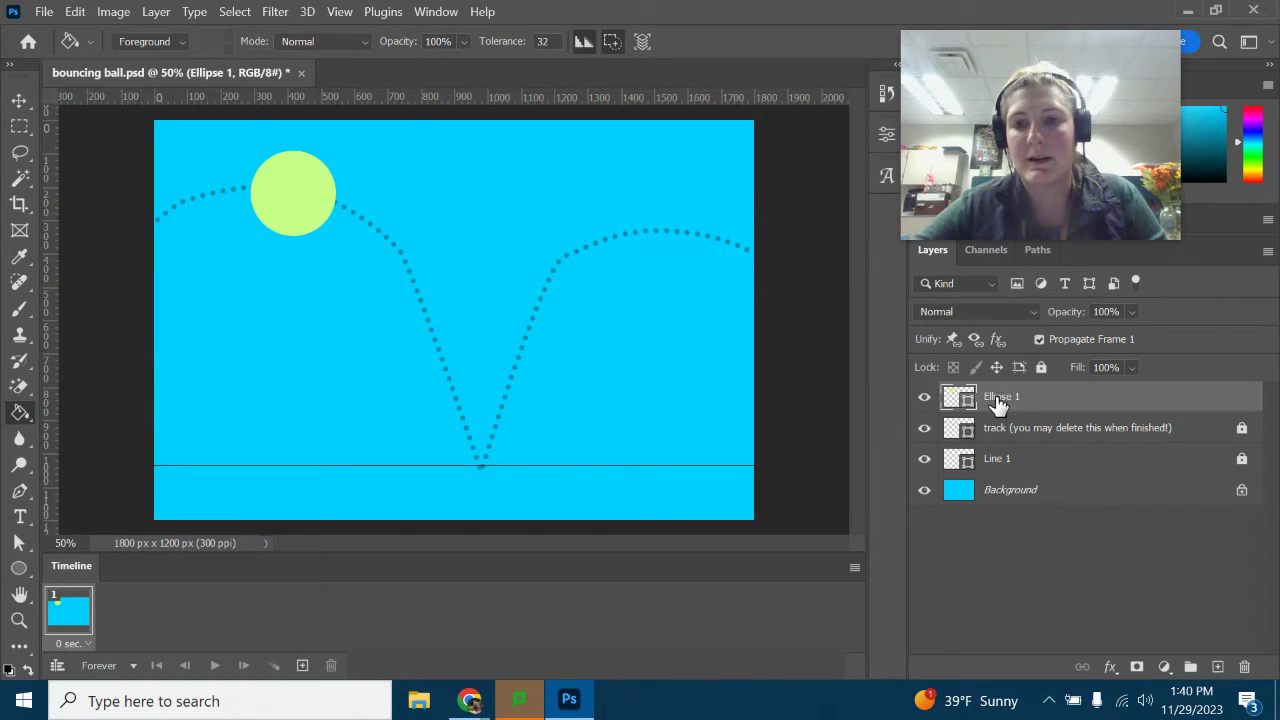
{"action": "double_click", "coordinate": [997, 400]}
{"action": "type", "text": "re"}
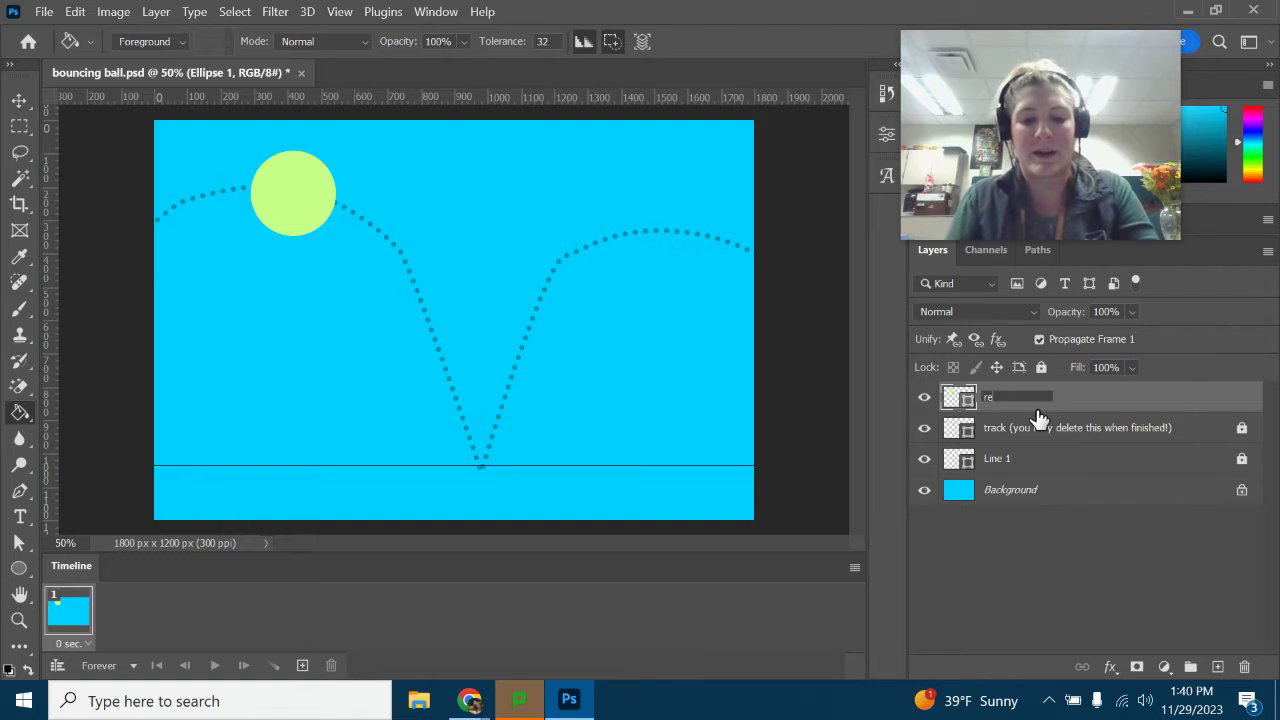
{"action": "type", "text": "gular ball"}
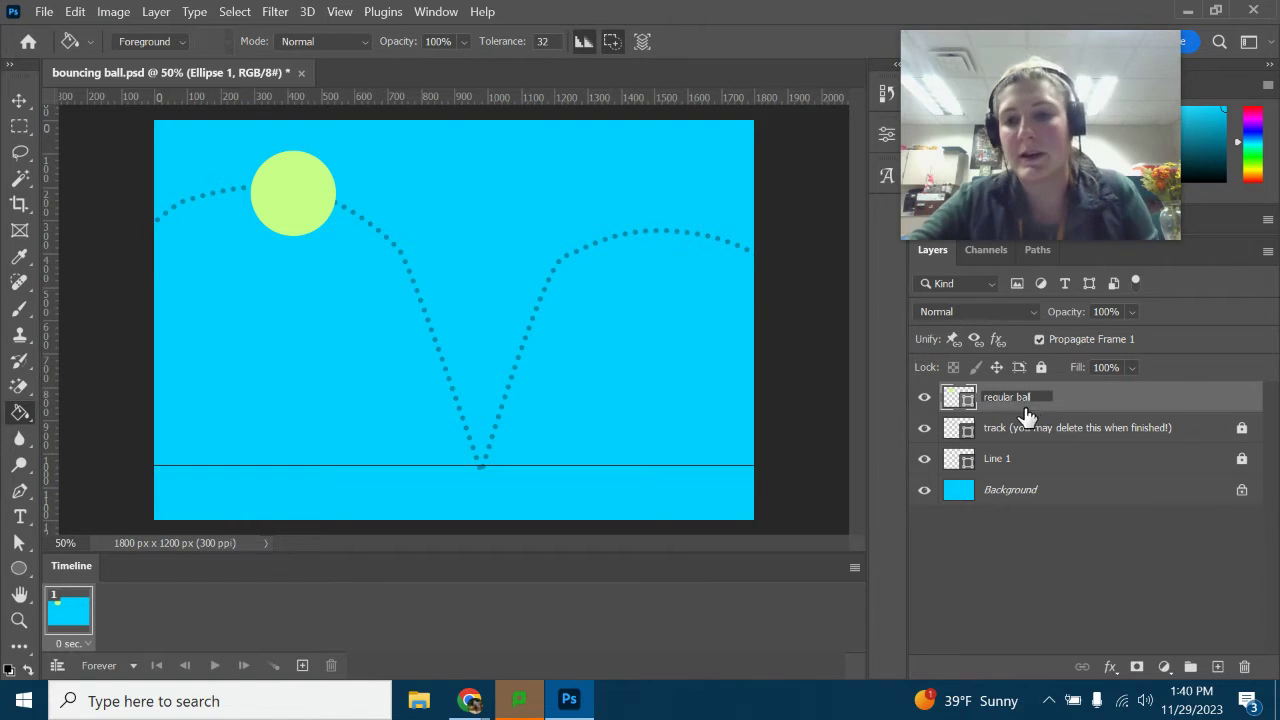
{"action": "key", "text": "Return"}
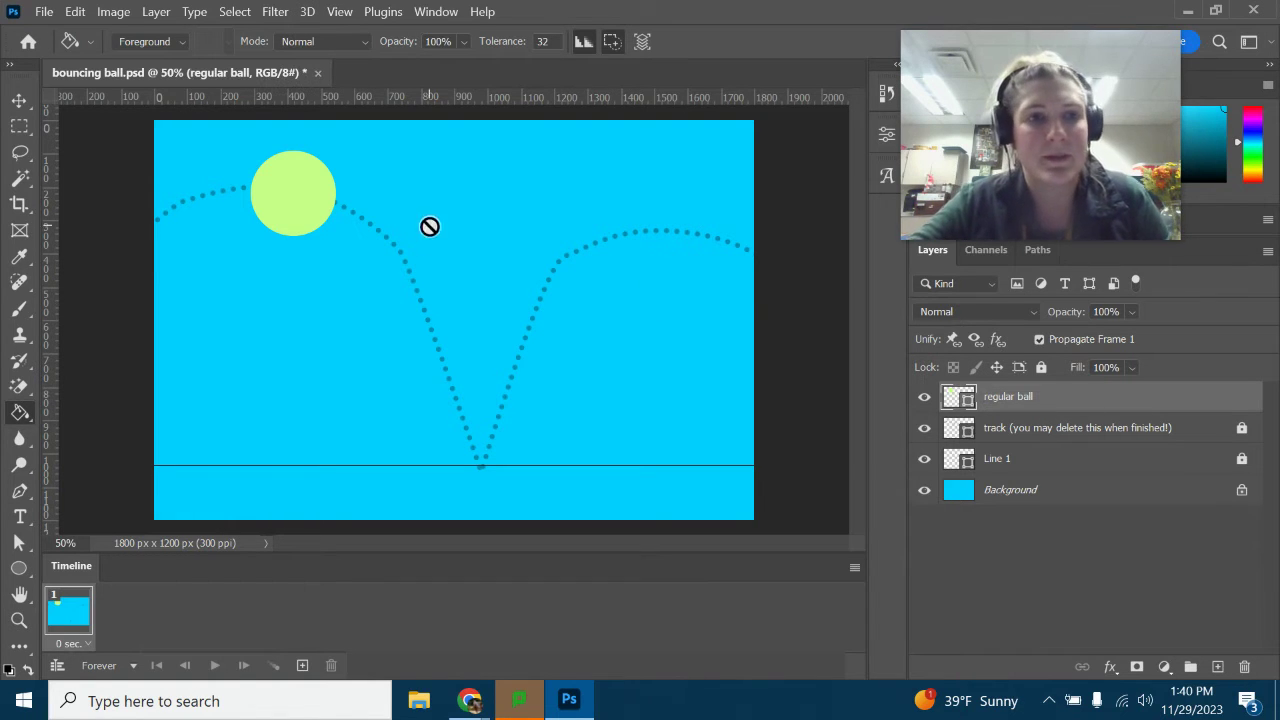
{"action": "left_click", "coordinate": [19, 101]}
{"action": "left_click_drag", "start_coordinate": [294, 191], "coordinate": [330, 212]}
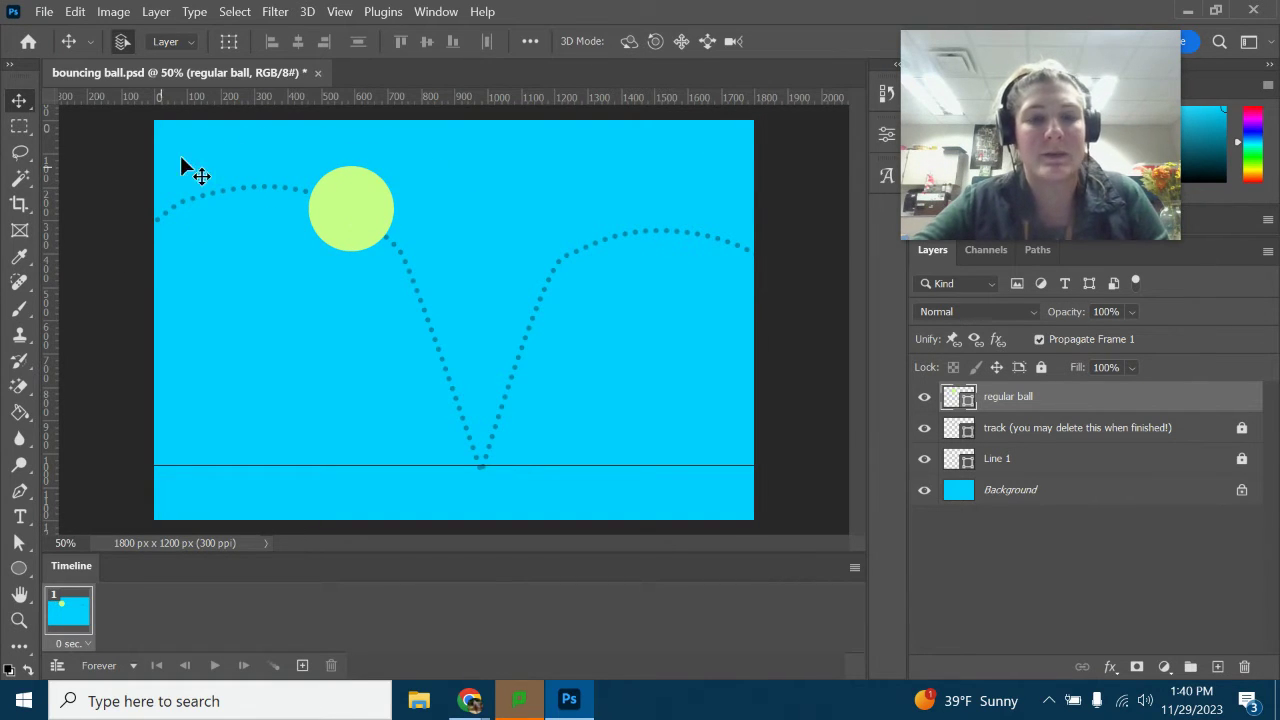
Preview the bouncing ball diagram.jpg attachment in Classwork, then return to Photoshop.
{"action": "mouse_move", "coordinate": [469, 700]}
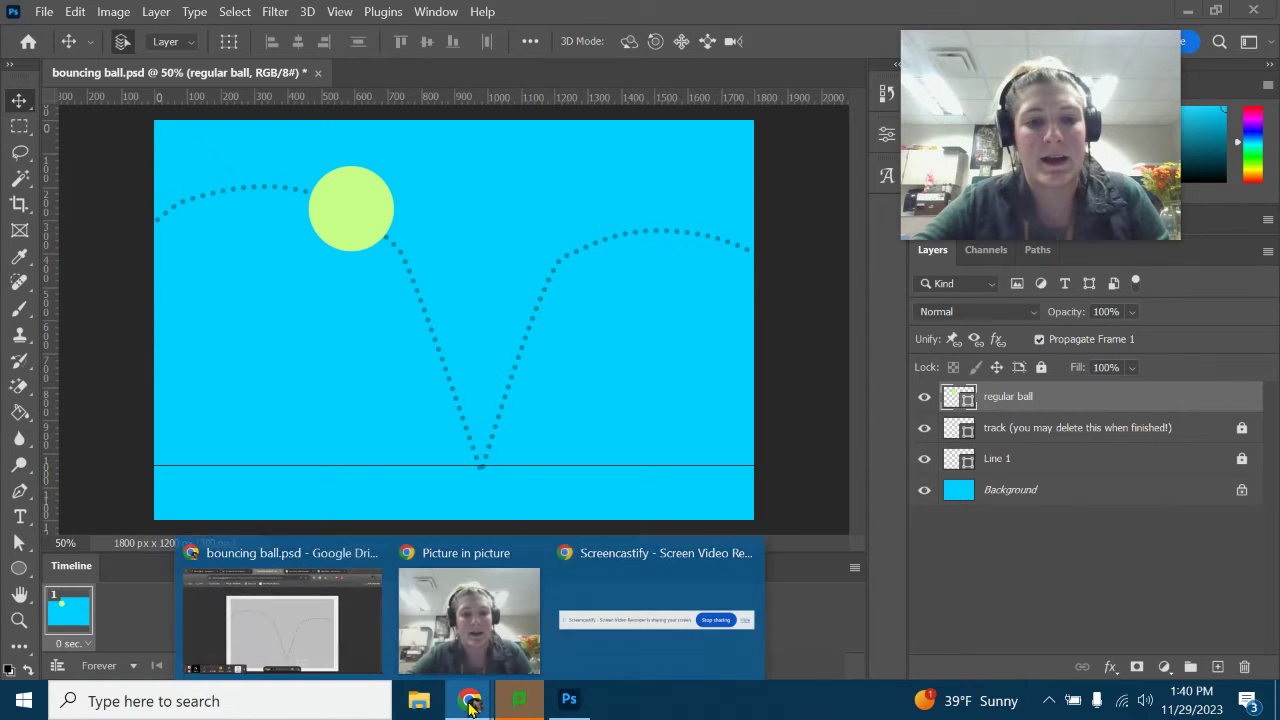
{"action": "left_click", "coordinate": [280, 610]}
{"action": "left_click", "coordinate": [257, 12]}
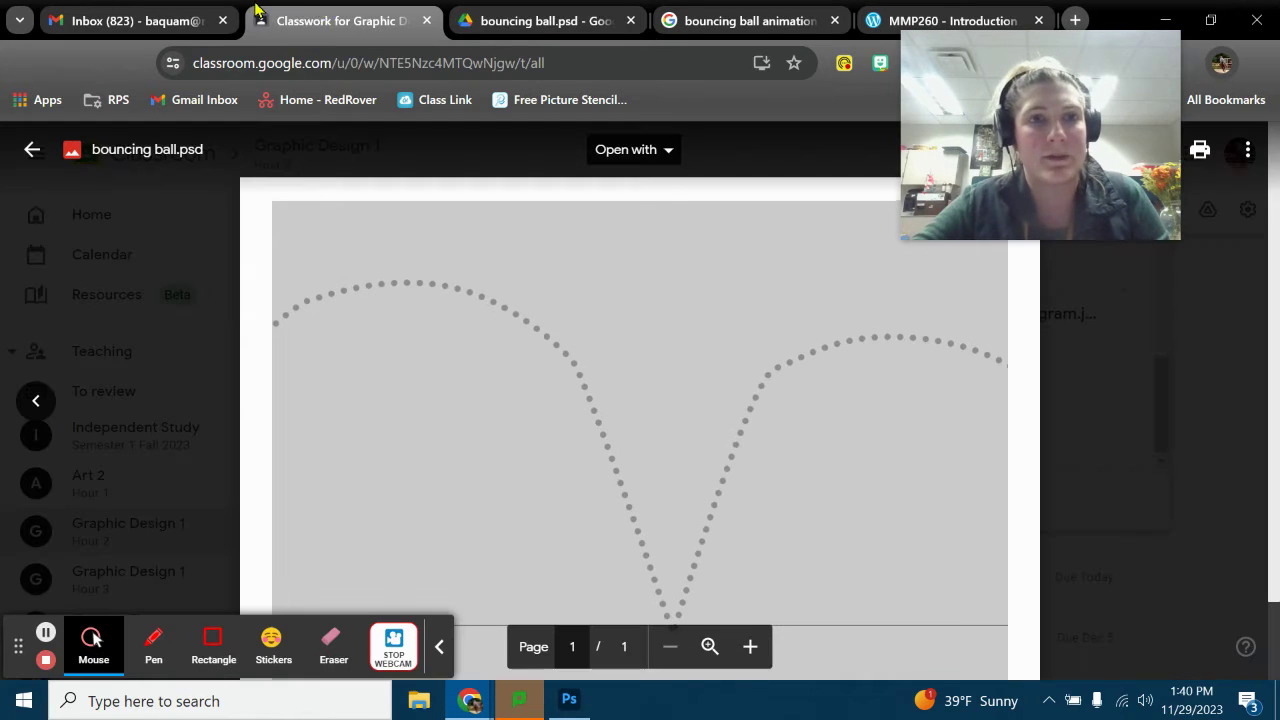
{"action": "left_click", "coordinate": [1180, 355]}
{"action": "scroll", "coordinate": [790, 355], "scroll_direction": "up", "scroll_amount": 15}
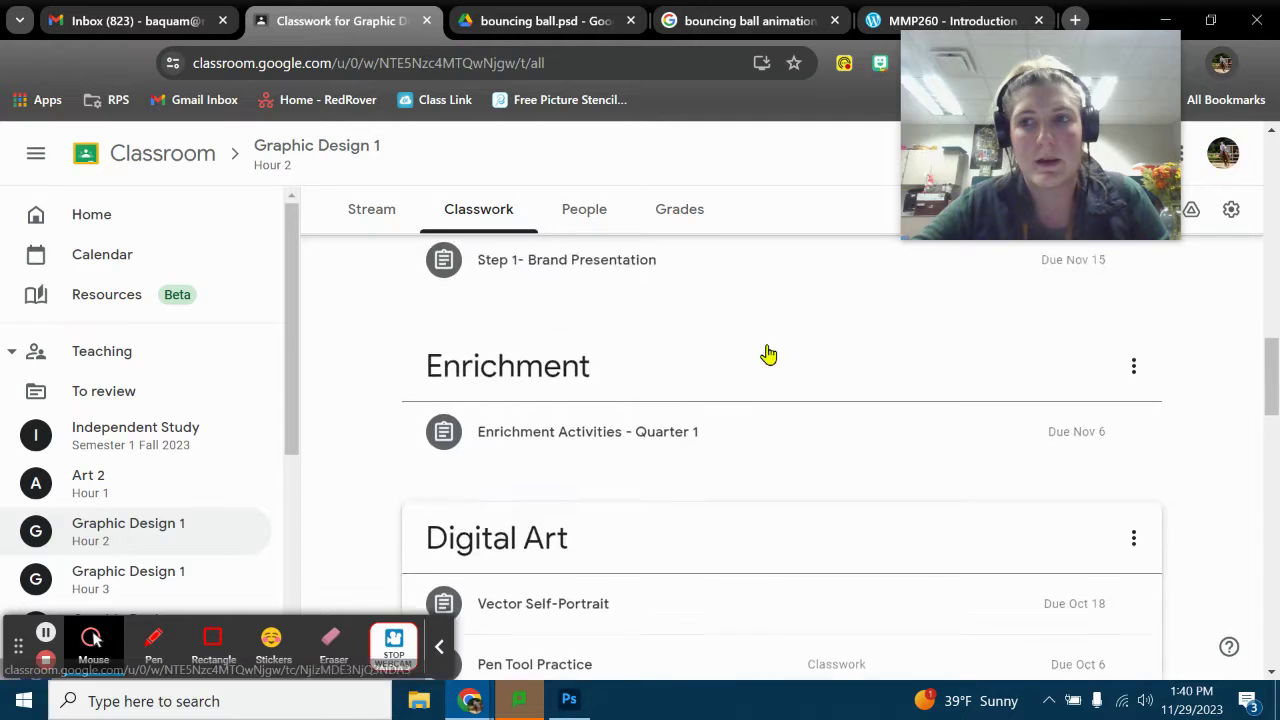
{"action": "scroll", "coordinate": [785, 355], "scroll_direction": "down", "scroll_amount": 3}
{"action": "left_click", "coordinate": [918, 337]}
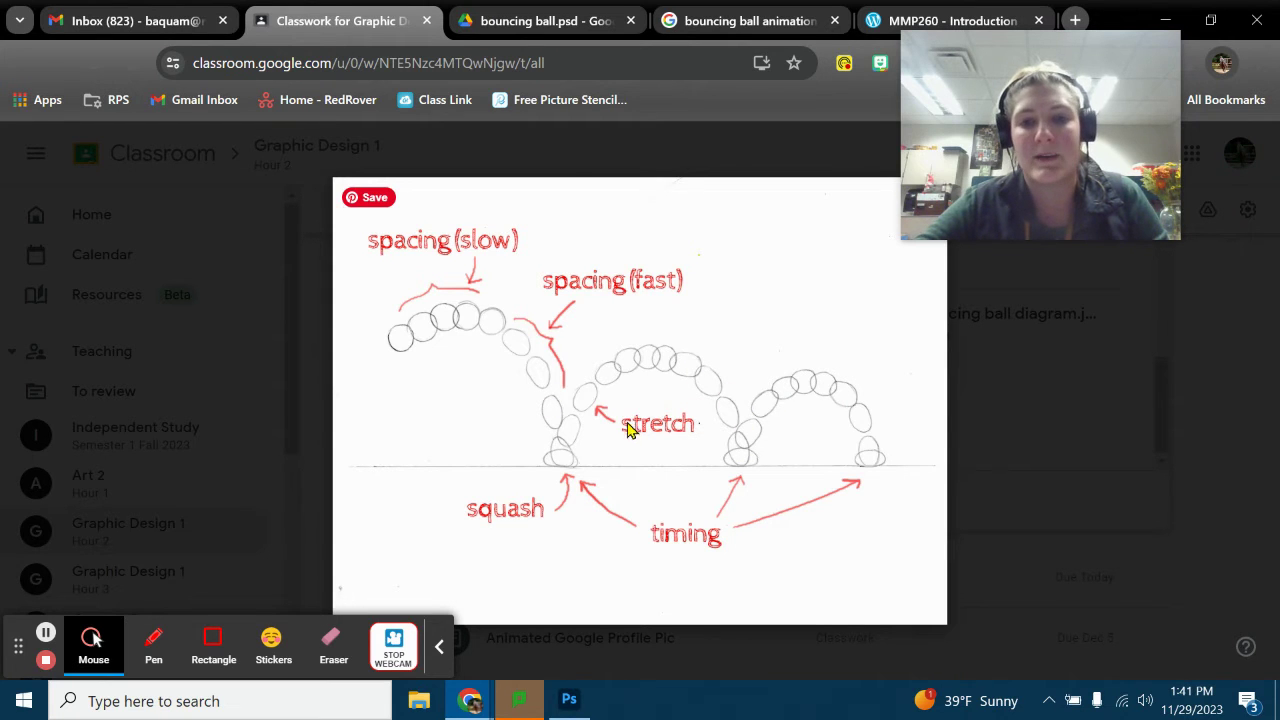
{"action": "left_click", "coordinate": [568, 700]}
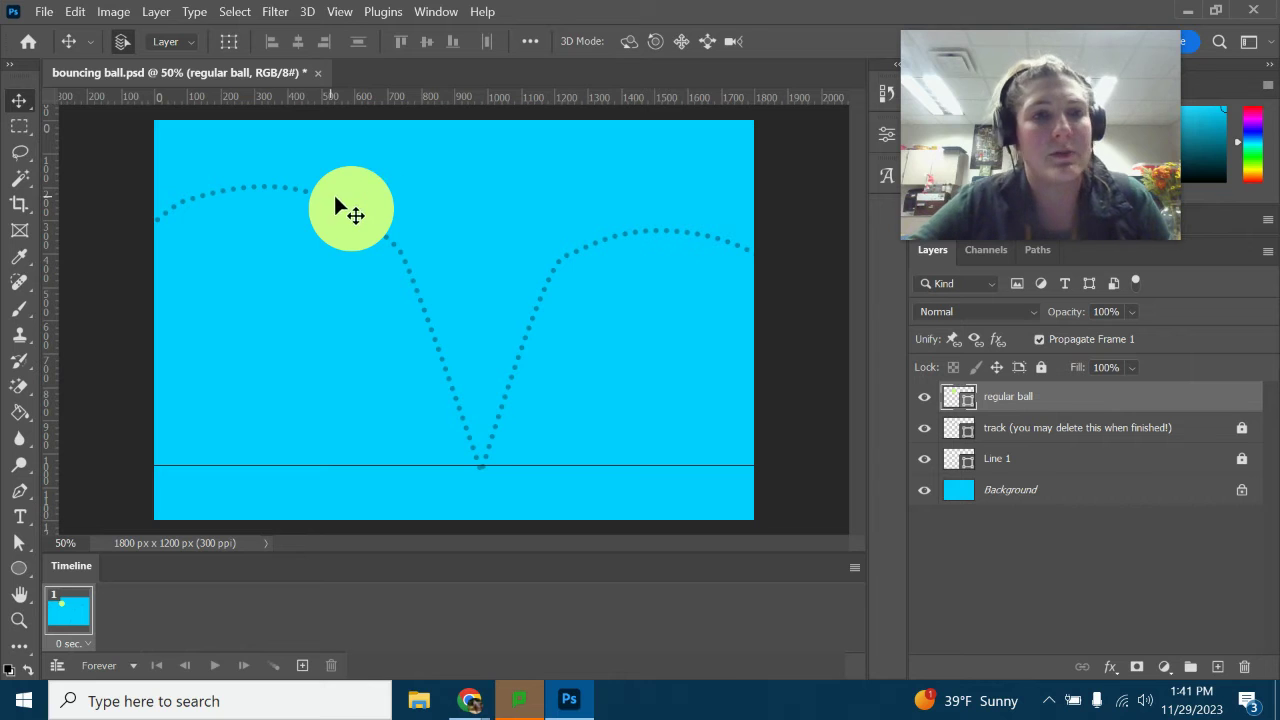
Move the ball to the arc's left-edge start and place a Ctrl+J duplicate just after it.
{"action": "left_click_drag", "start_coordinate": [359, 216], "coordinate": [126, 240]}
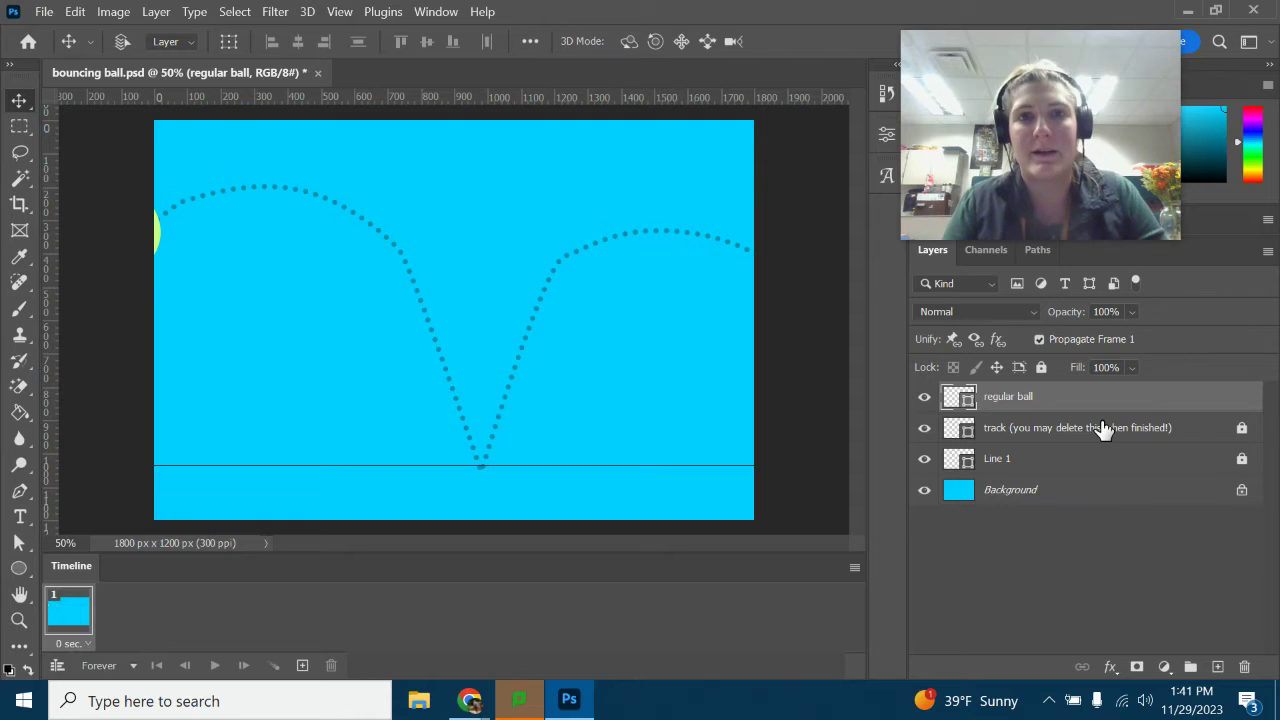
{"action": "key", "text": "ctrl+j"}
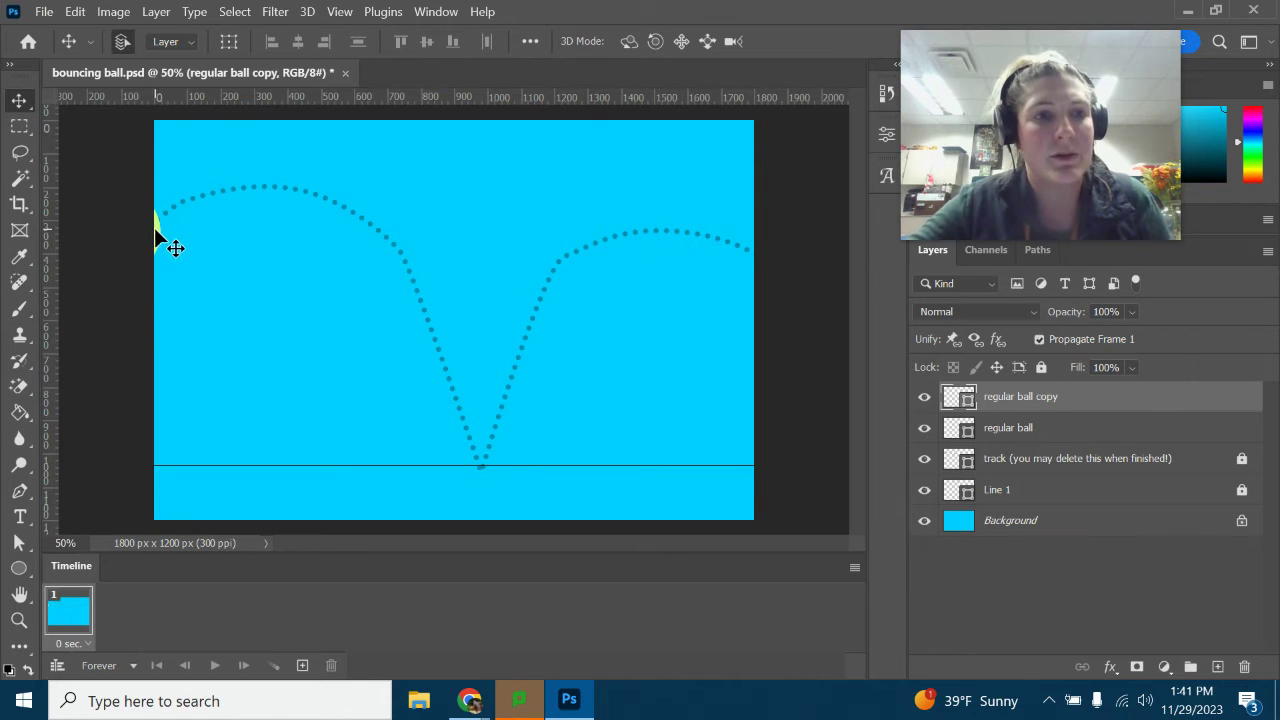
{"action": "left_click_drag", "start_coordinate": [177, 247], "coordinate": [306, 178]}
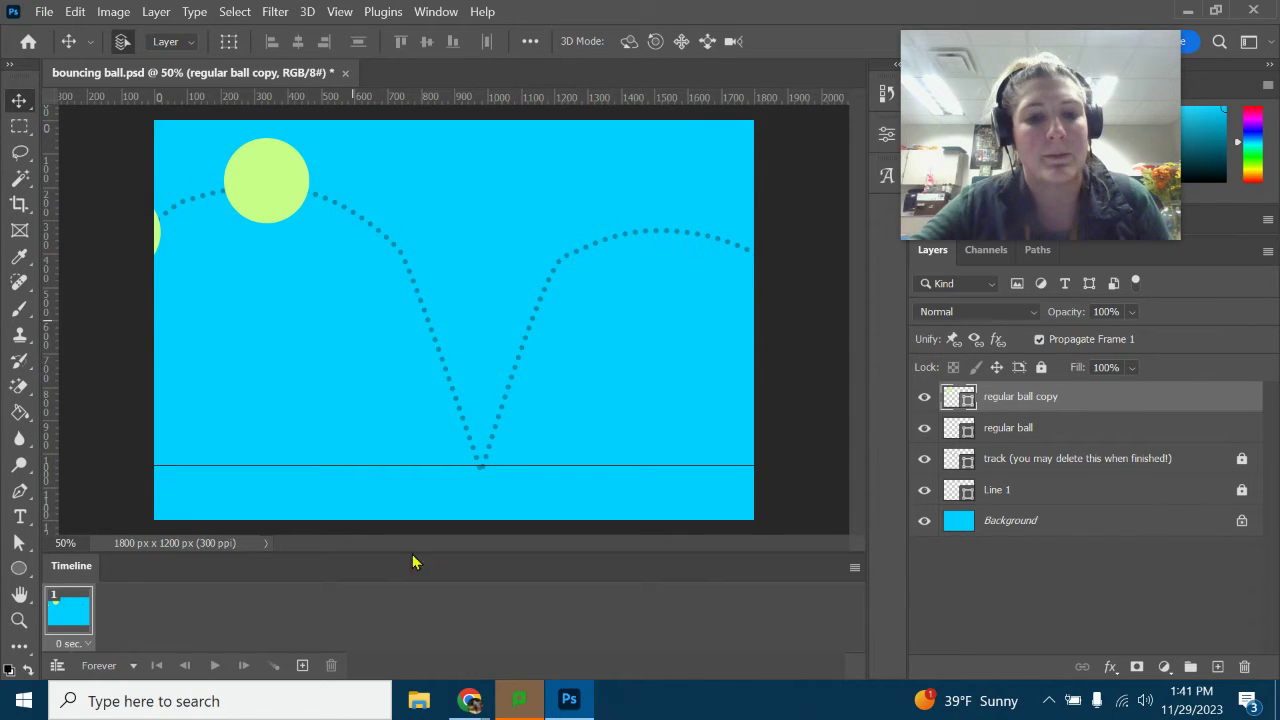
{"action": "mouse_move", "coordinate": [469, 700]}
{"action": "left_click", "coordinate": [270, 610]}
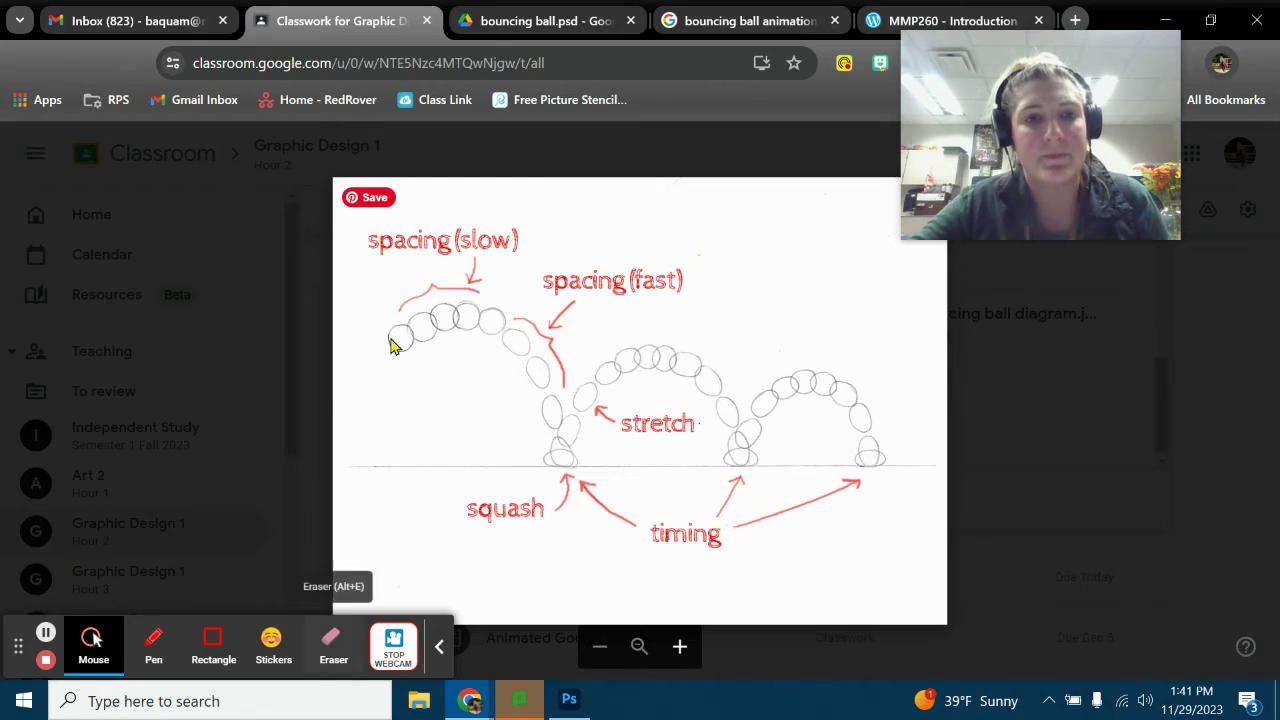
{"action": "left_click", "coordinate": [569, 700]}
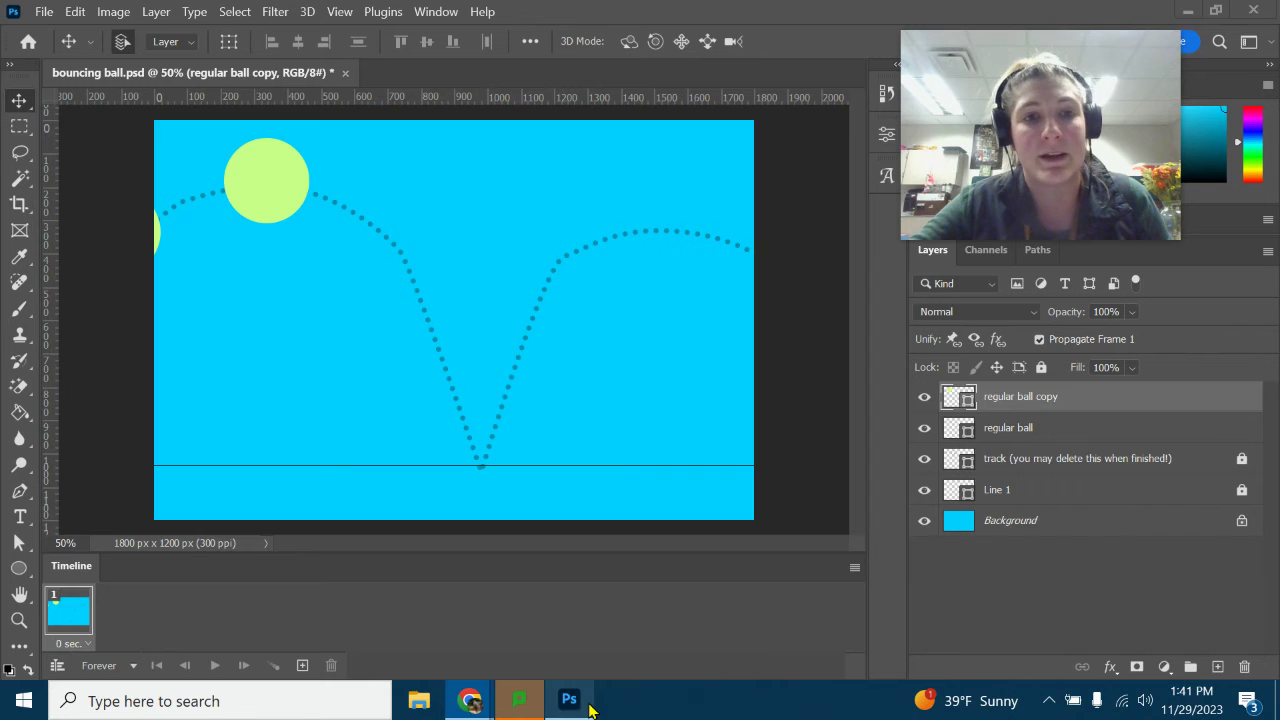
{"action": "left_click_drag", "start_coordinate": [286, 190], "coordinate": [170, 208]}
Duplicate the ball repeatedly, stepping copies over the arc's top toward its downward slope.
{"action": "key", "text": "ctrl+j"}
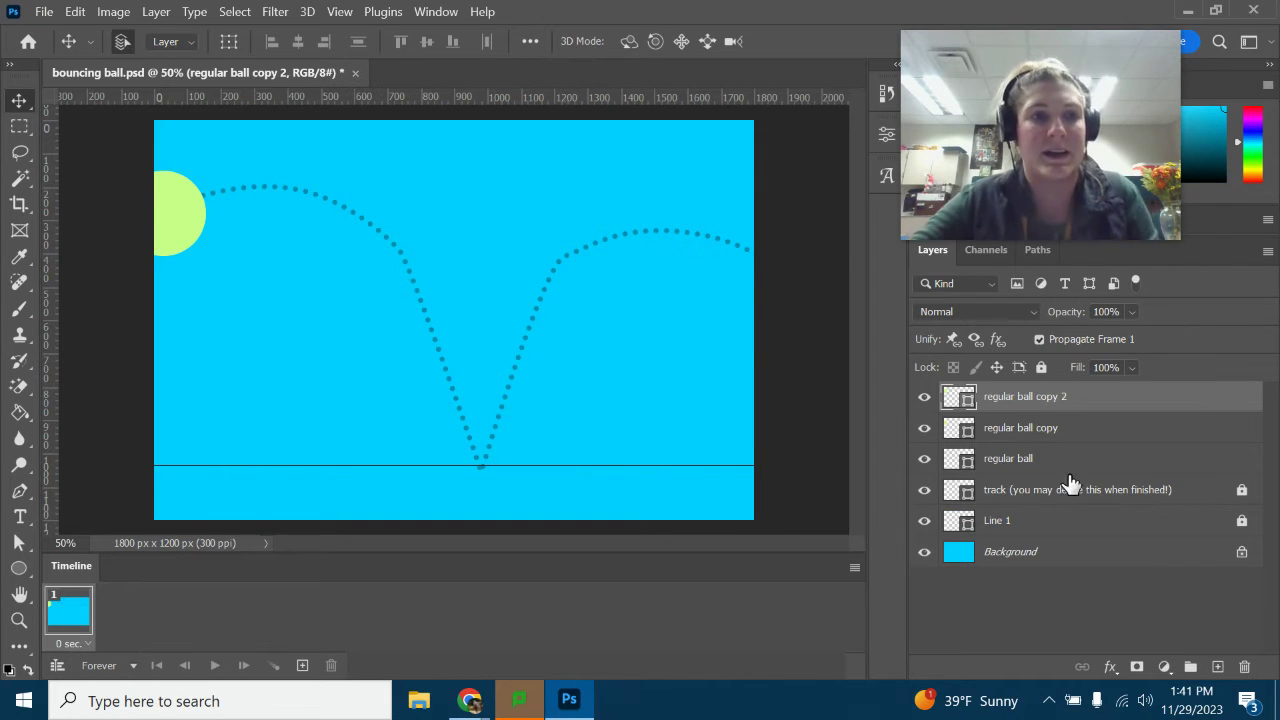
{"action": "left_click_drag", "start_coordinate": [188, 215], "coordinate": [265, 180]}
{"action": "key", "text": "ctrl+j"}
{"action": "key", "text": "ctrl+j"}
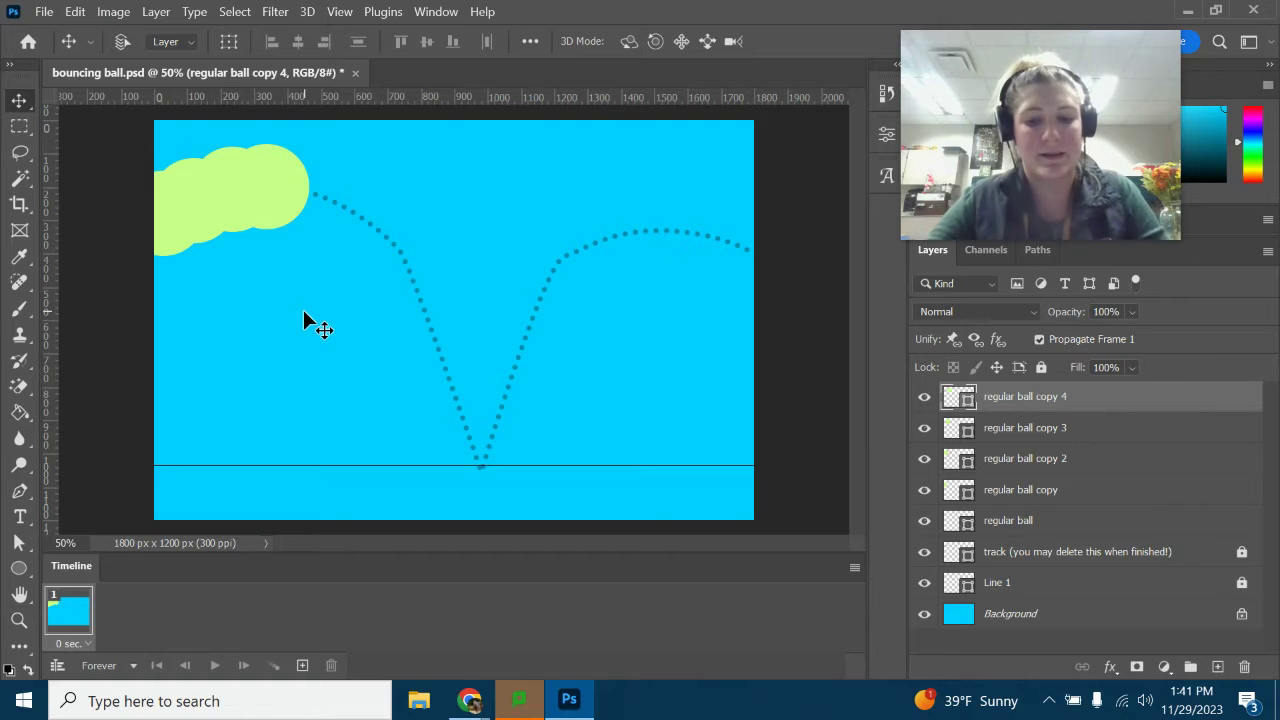
{"action": "key", "text": "ctrl+j"}
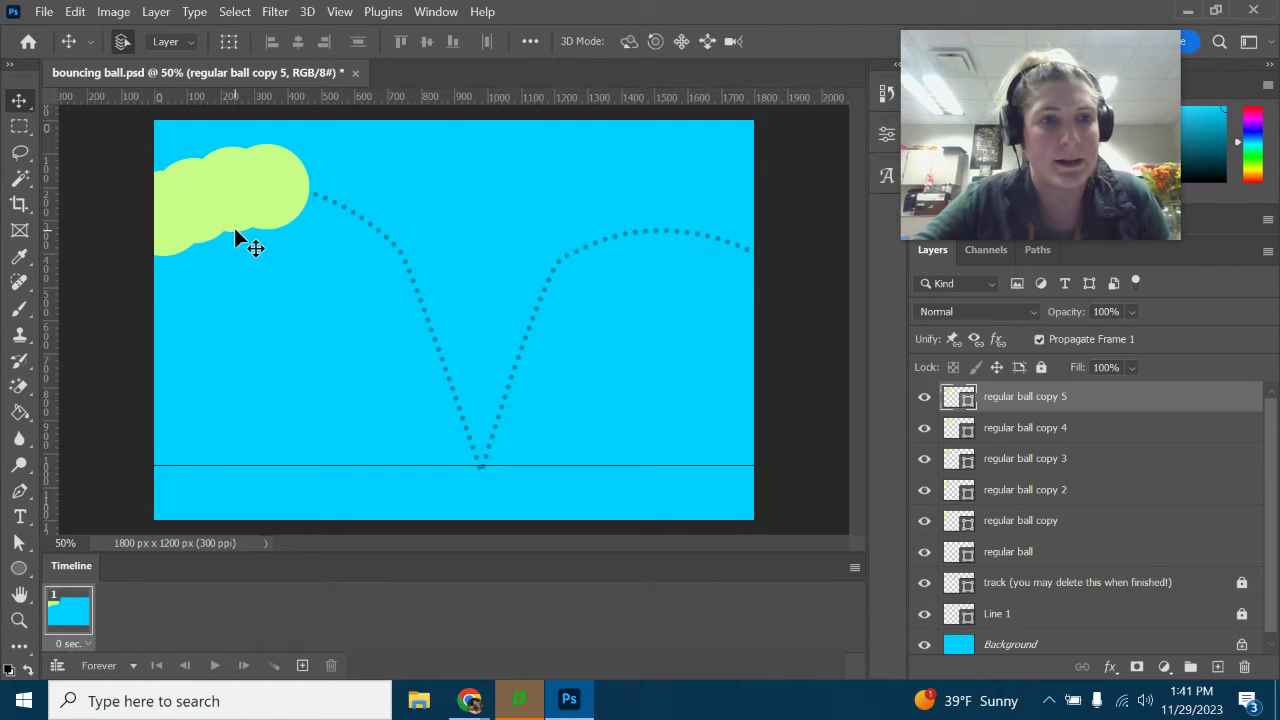
{"action": "left_click_drag", "start_coordinate": [272, 205], "coordinate": [362, 188]}
{"action": "left_click_drag", "start_coordinate": [488, 445], "coordinate": [489, 447]}
{"action": "left_click_drag", "start_coordinate": [353, 208], "coordinate": [398, 242]}
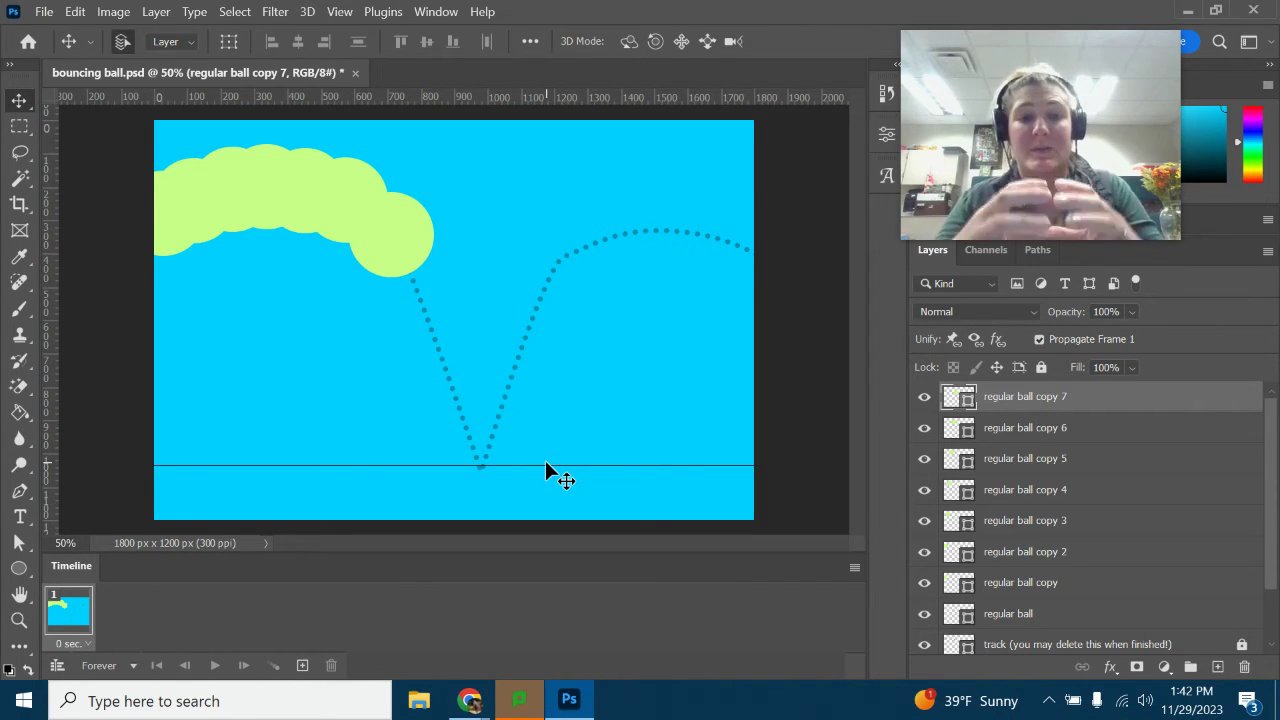
{"action": "key", "text": "ctrl+j"}
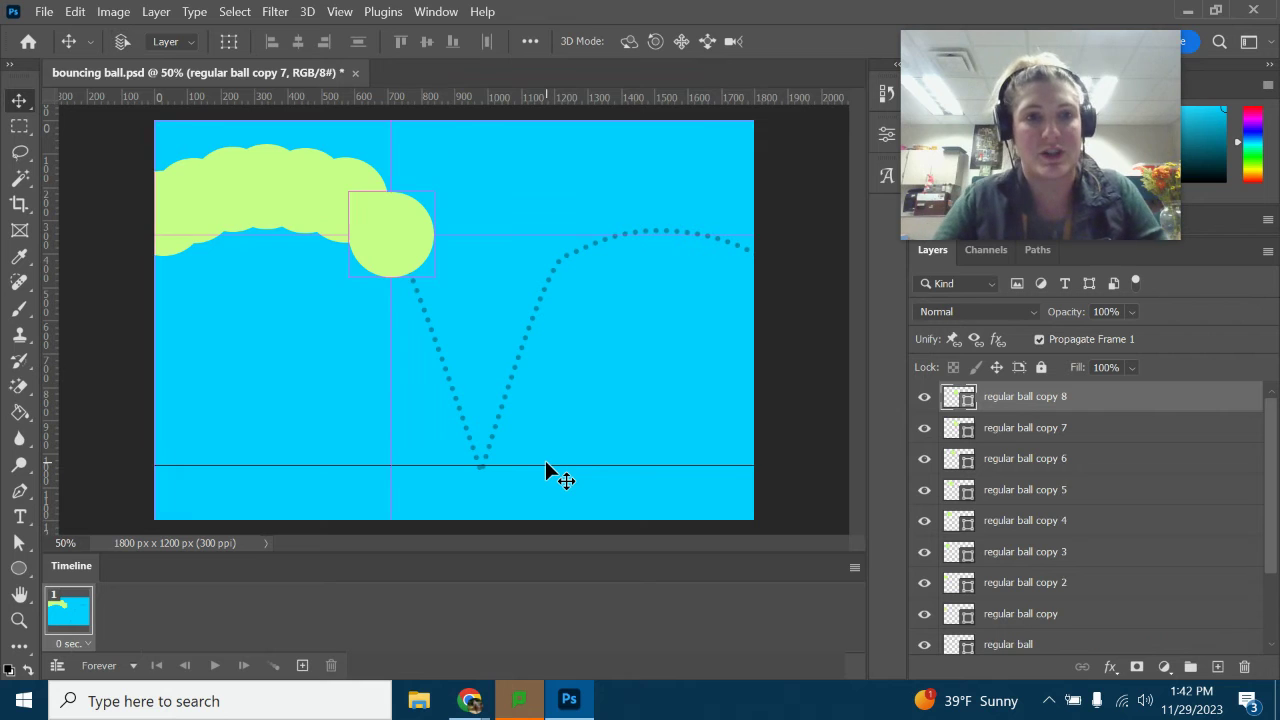
Move the newest copy down the arc and stretch it to about 127% wide.
{"action": "left_click_drag", "start_coordinate": [408, 252], "coordinate": [437, 340]}
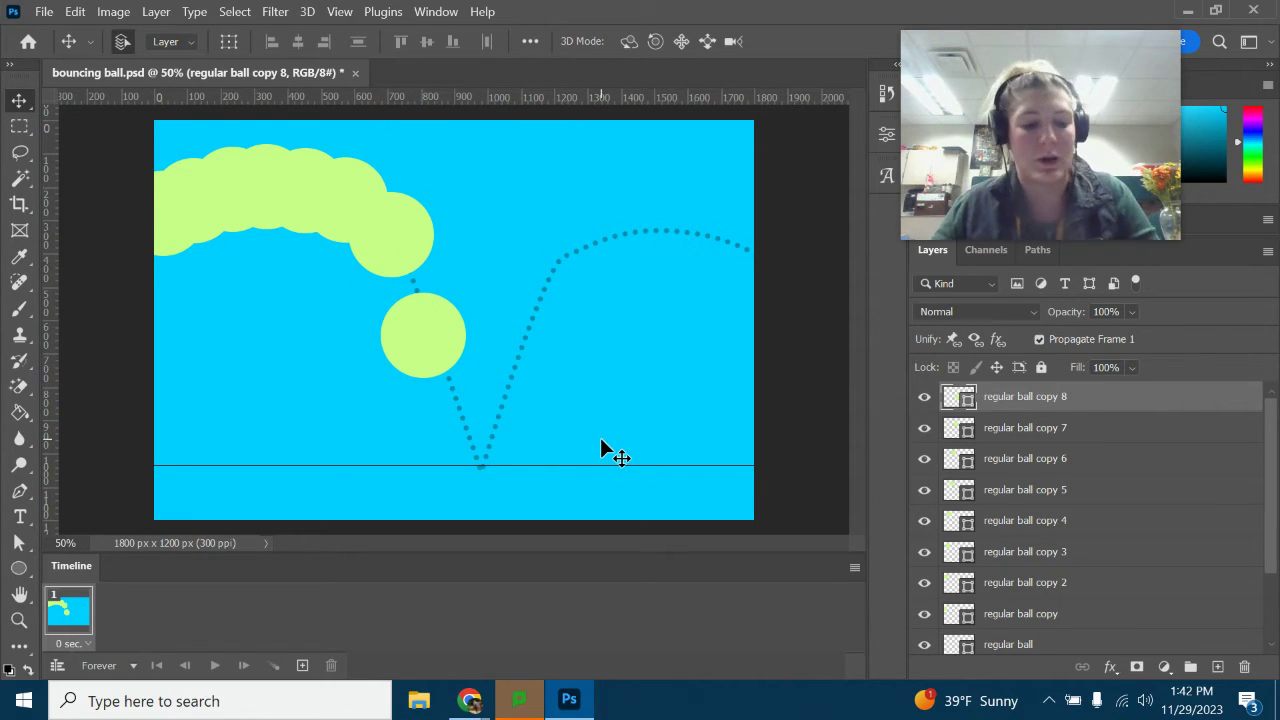
{"action": "key", "text": "ctrl+t"}
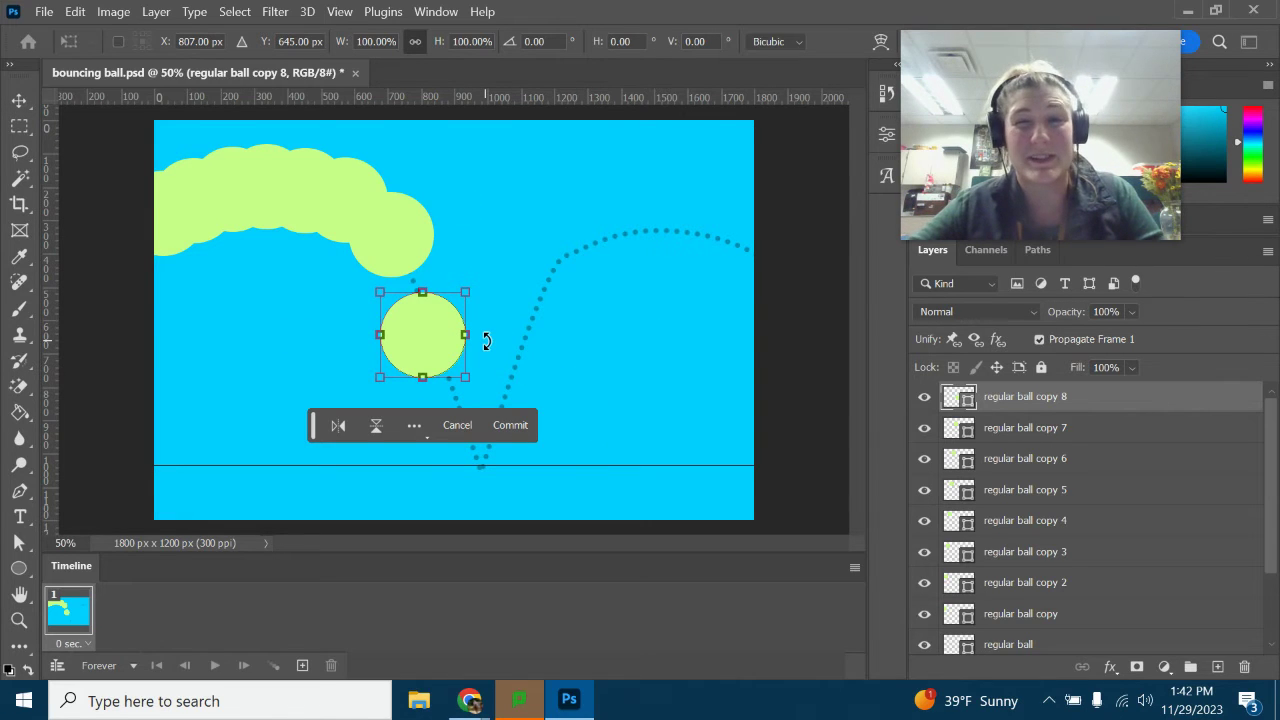
{"action": "left_click_drag", "start_coordinate": [468, 336], "coordinate": [486, 338]}
{"action": "left_click_drag", "start_coordinate": [488, 337], "coordinate": [492, 337]}
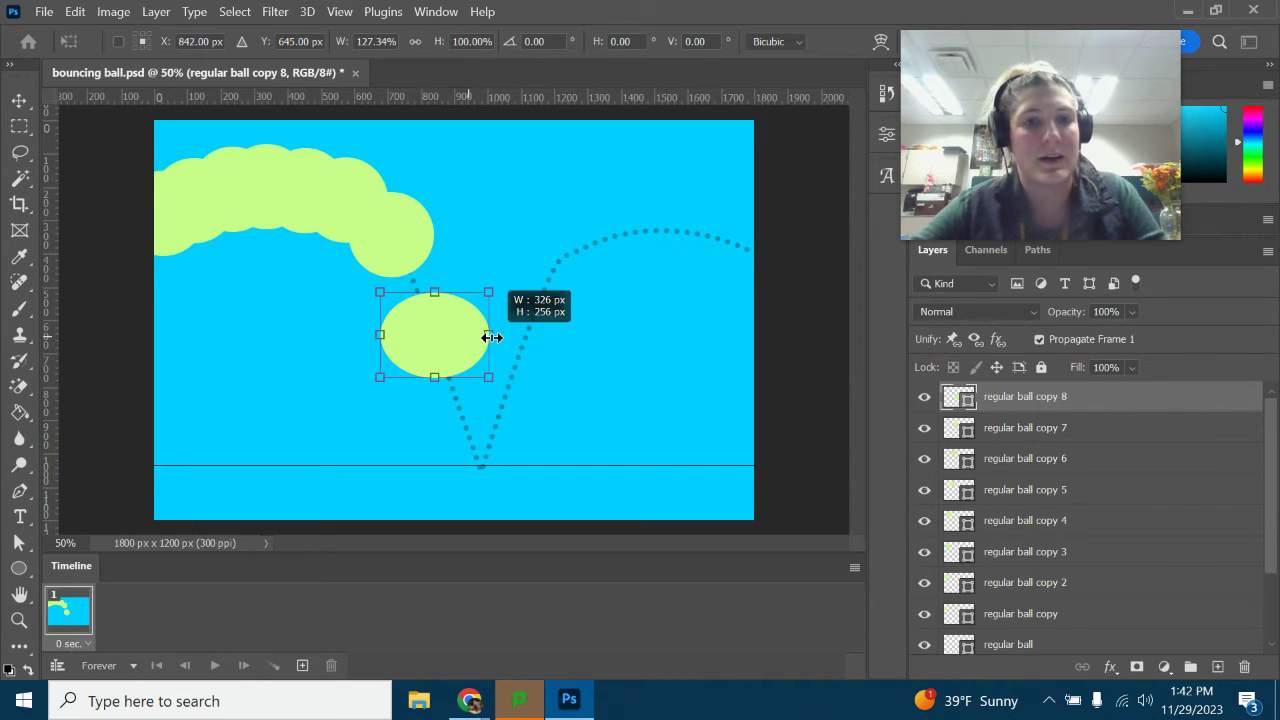
{"action": "left_click_drag", "start_coordinate": [492, 337], "coordinate": [491, 337]}
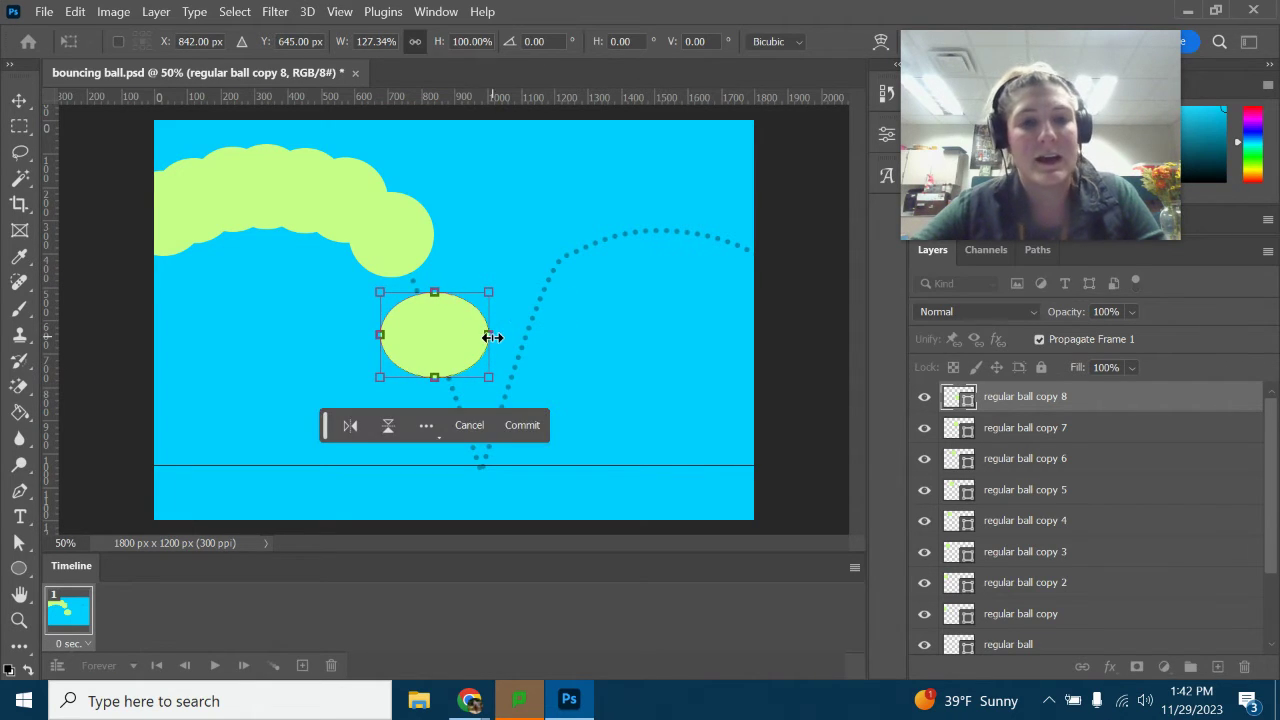
{"action": "left_click", "coordinate": [533, 429]}
{"action": "left_click_drag", "start_coordinate": [455, 364], "coordinate": [449, 350]}
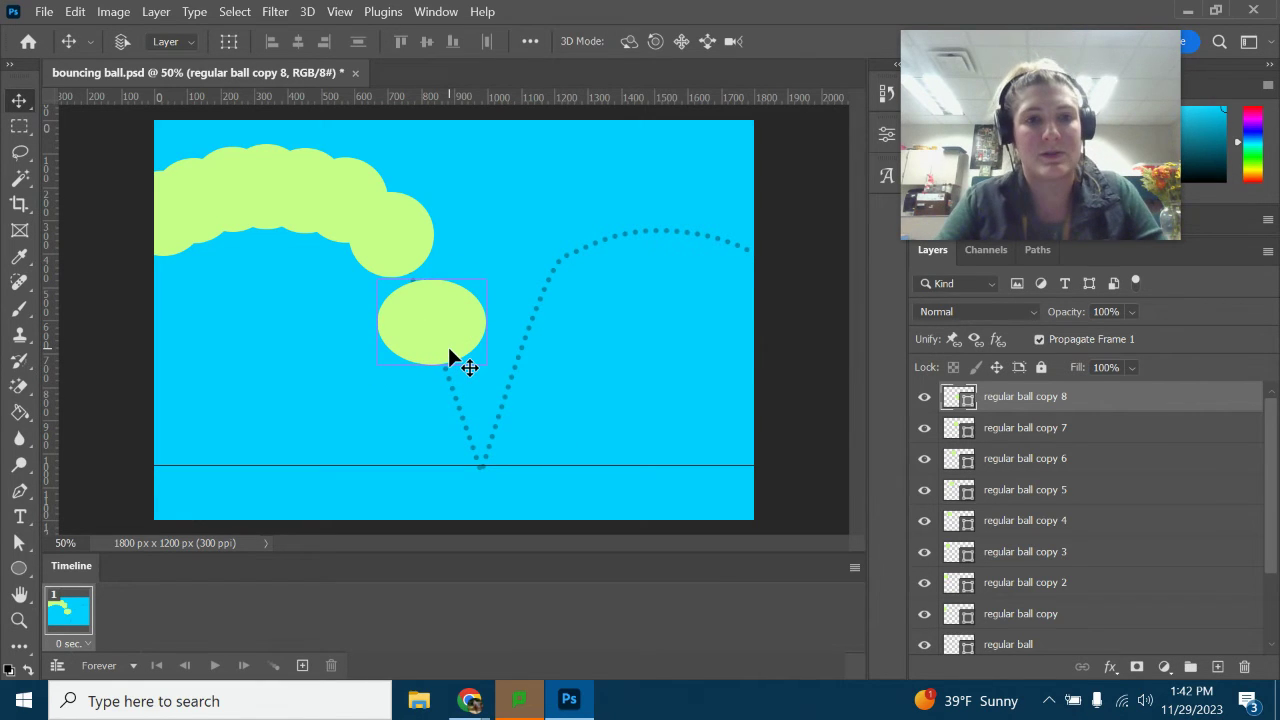
Rotate the oval 69.41° to follow the falling part of the arc.
{"action": "key", "text": "ctrl+t"}
{"action": "left_click_drag", "start_coordinate": [522, 247], "coordinate": [558, 368]}
{"action": "left_click_drag", "start_coordinate": [437, 322], "coordinate": [421, 290]}
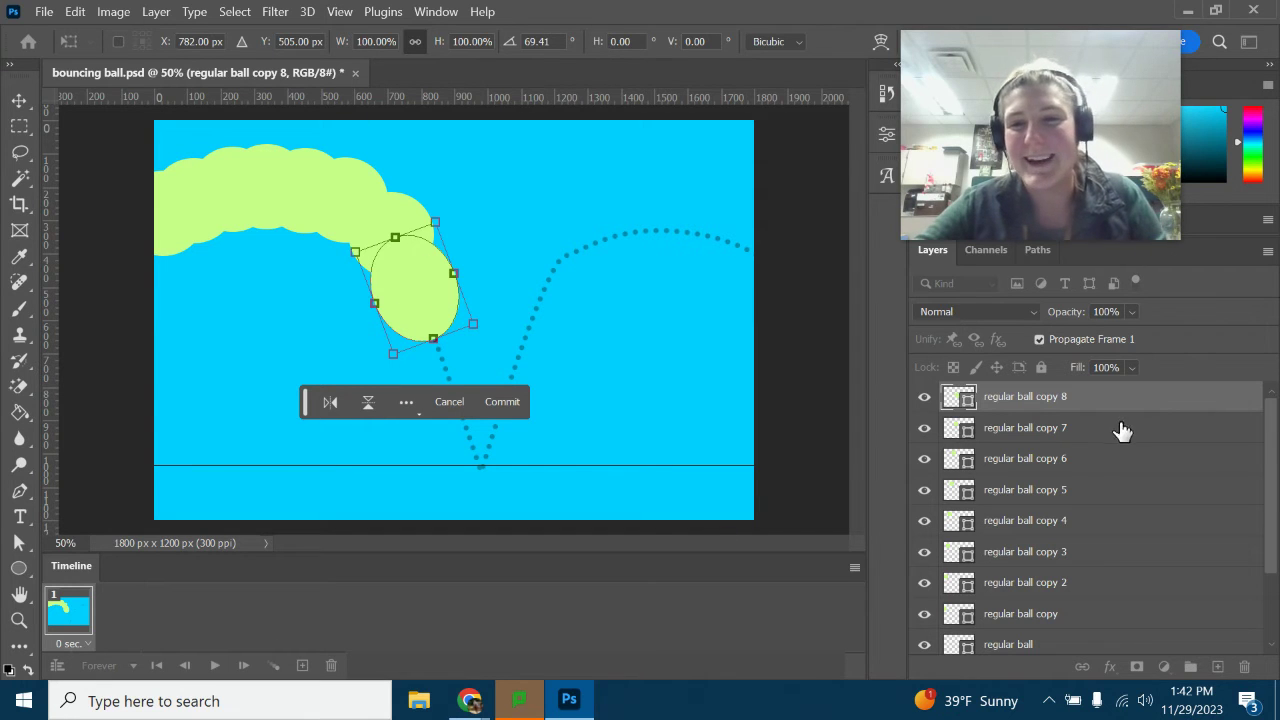
{"action": "key", "text": "Return"}
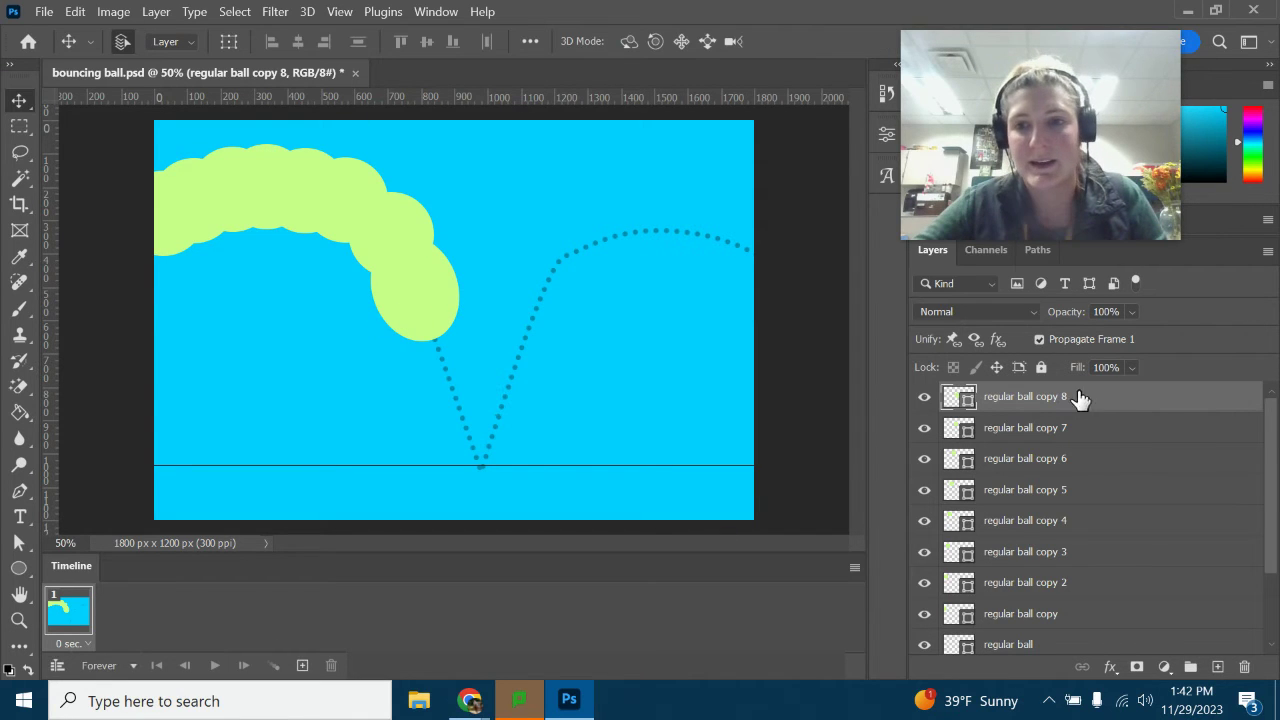
Rename the stretched ball layer to 'stretch'.
{"action": "double_click", "coordinate": [1023, 398]}
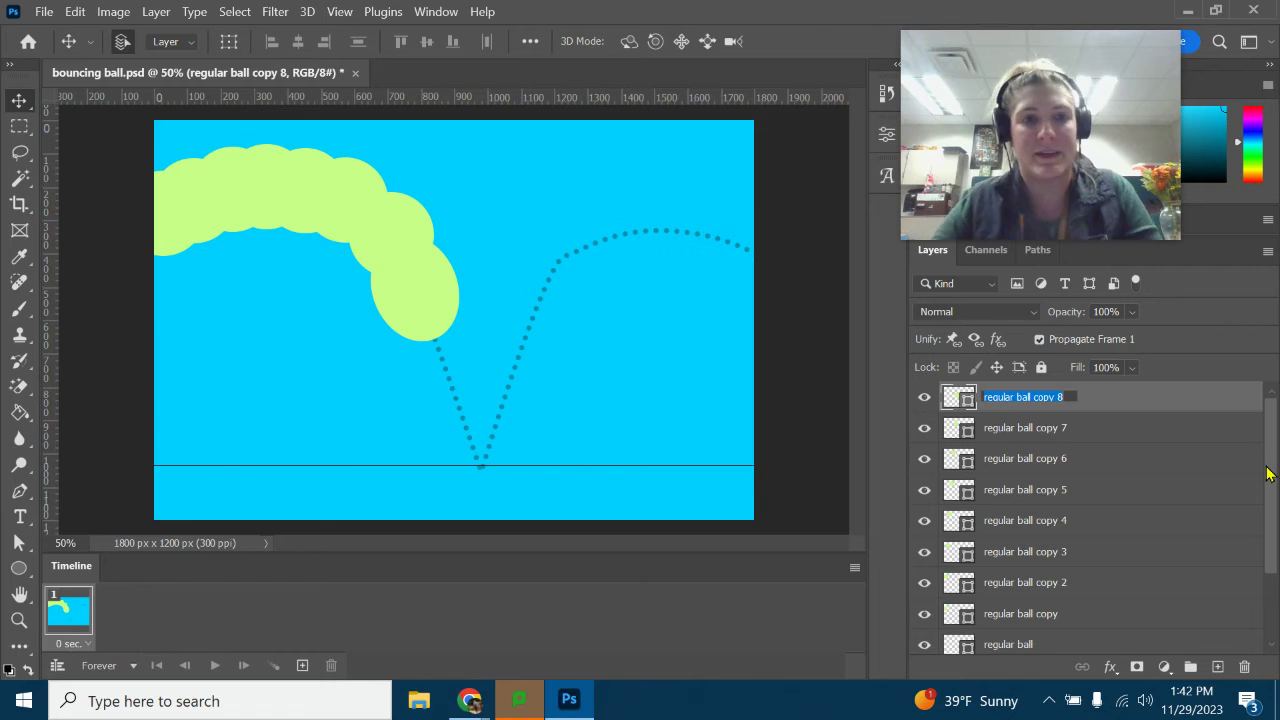
{"action": "type", "text": "str"}
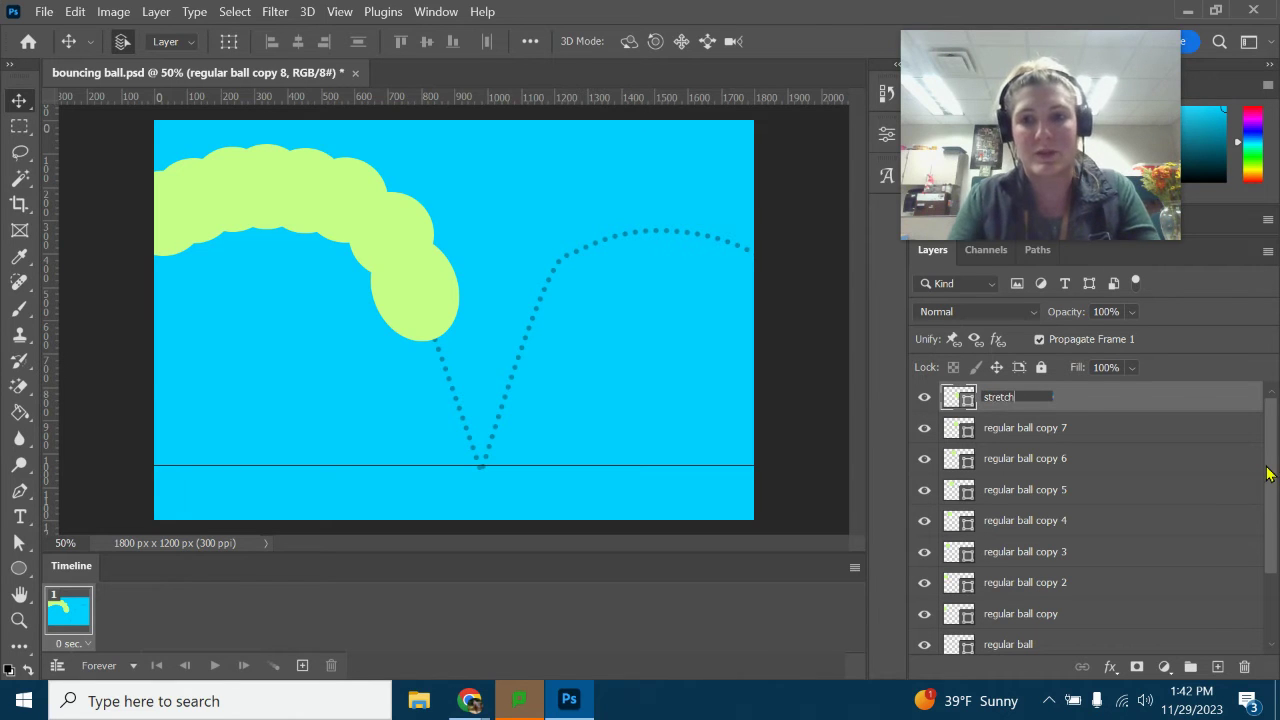
{"action": "type", "text": "etch"}
{"action": "left_click", "coordinate": [1129, 396]}
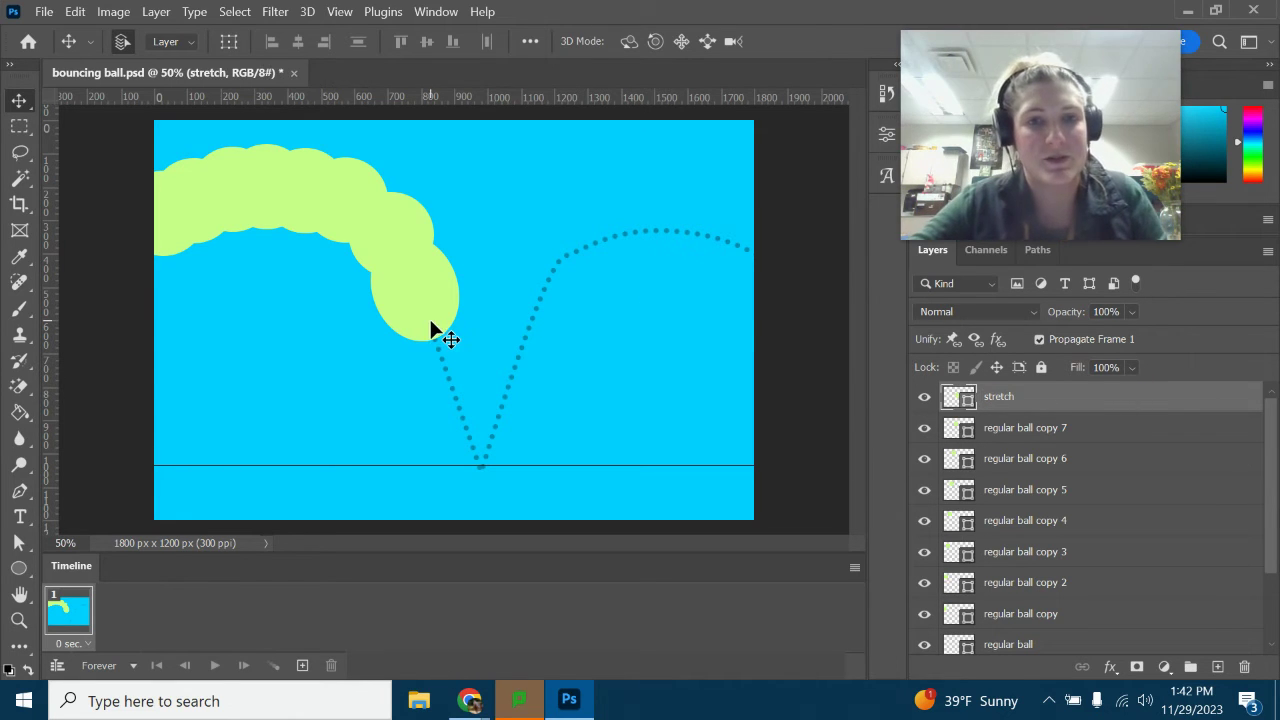
Add two stretched copies descending the arc down to the ground line.
{"action": "key", "text": "ctrl+j"}
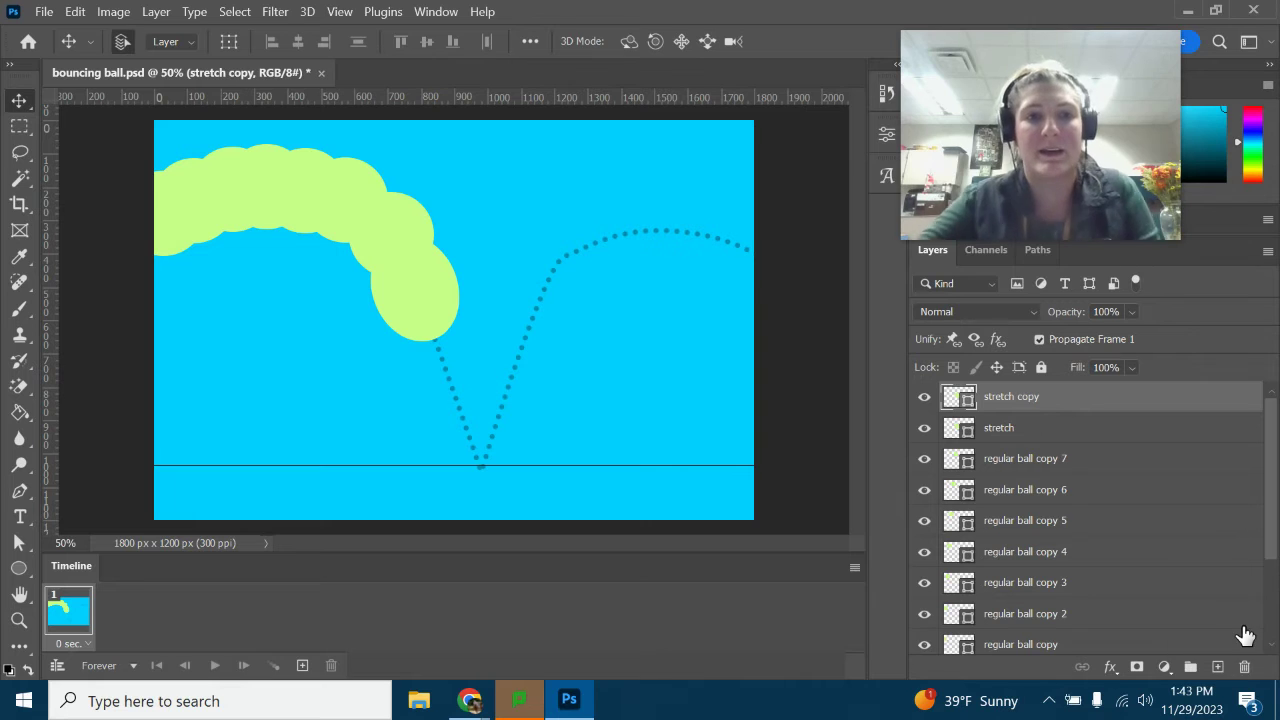
{"action": "left_click_drag", "start_coordinate": [410, 295], "coordinate": [443, 371]}
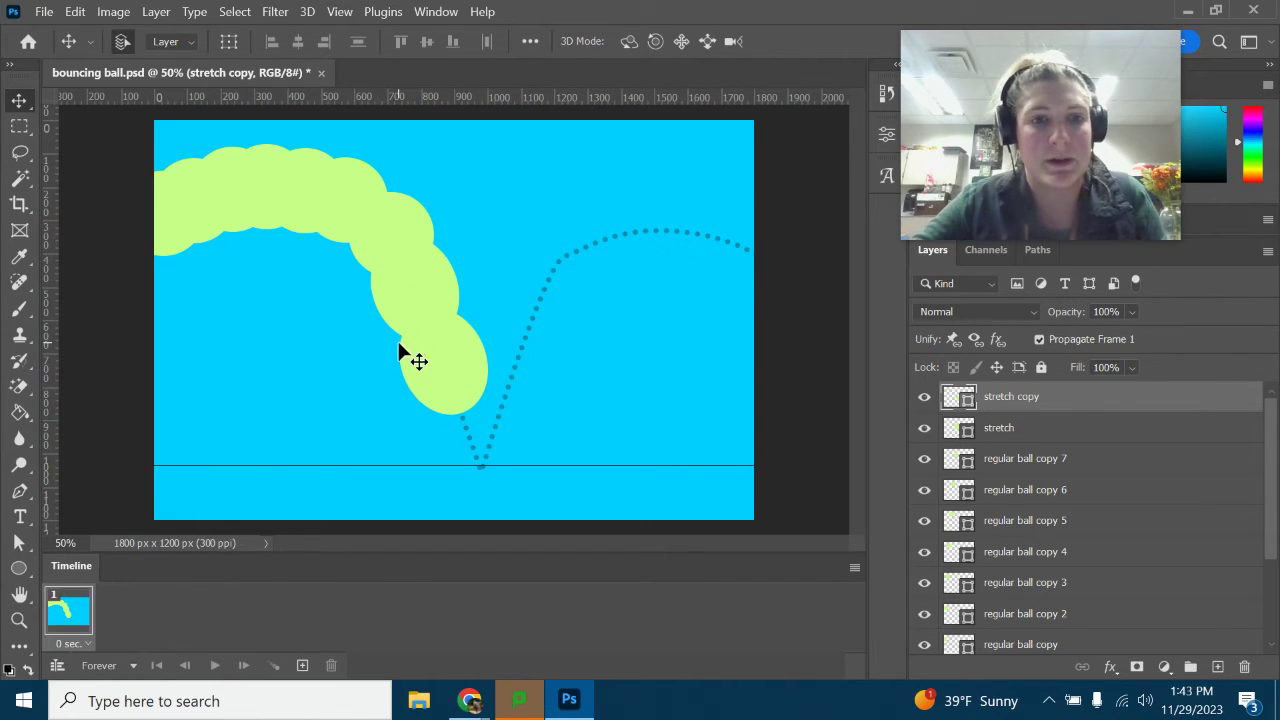
{"action": "left_click_drag", "start_coordinate": [424, 340], "coordinate": [471, 441]}
{"action": "key", "text": "ctrl+j"}
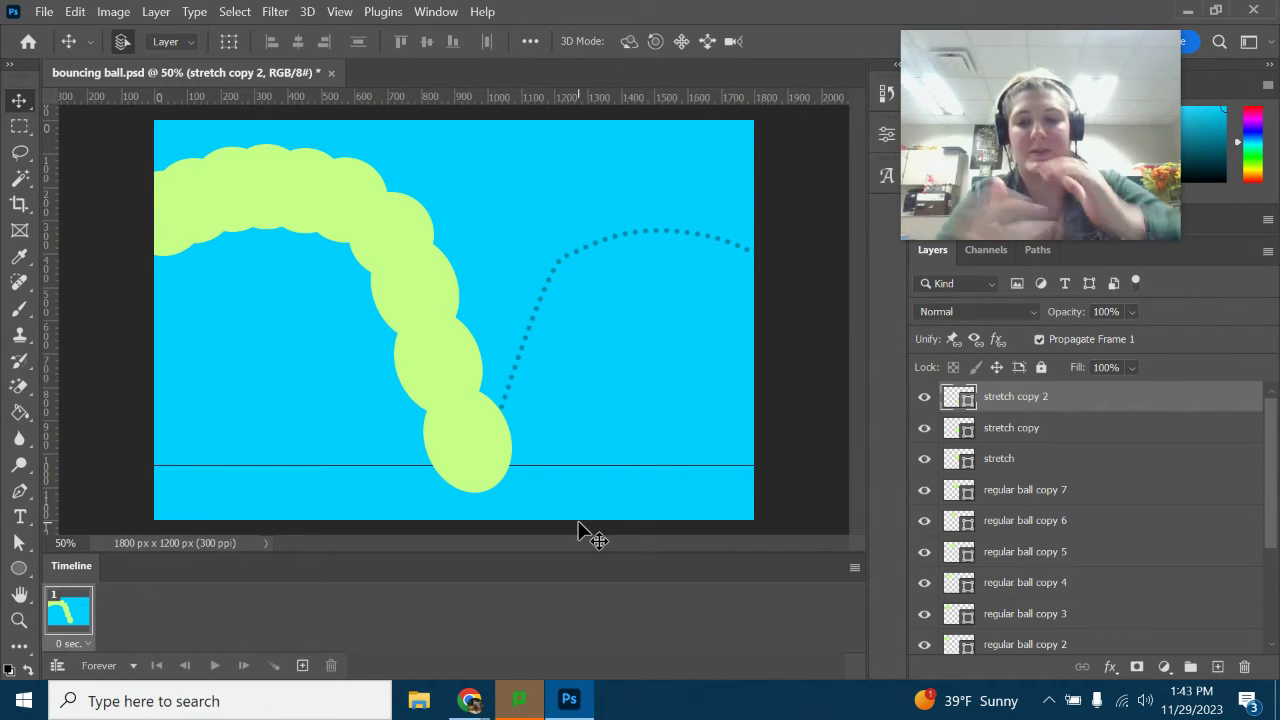
{"action": "left_click_drag", "start_coordinate": [471, 445], "coordinate": [475, 439]}
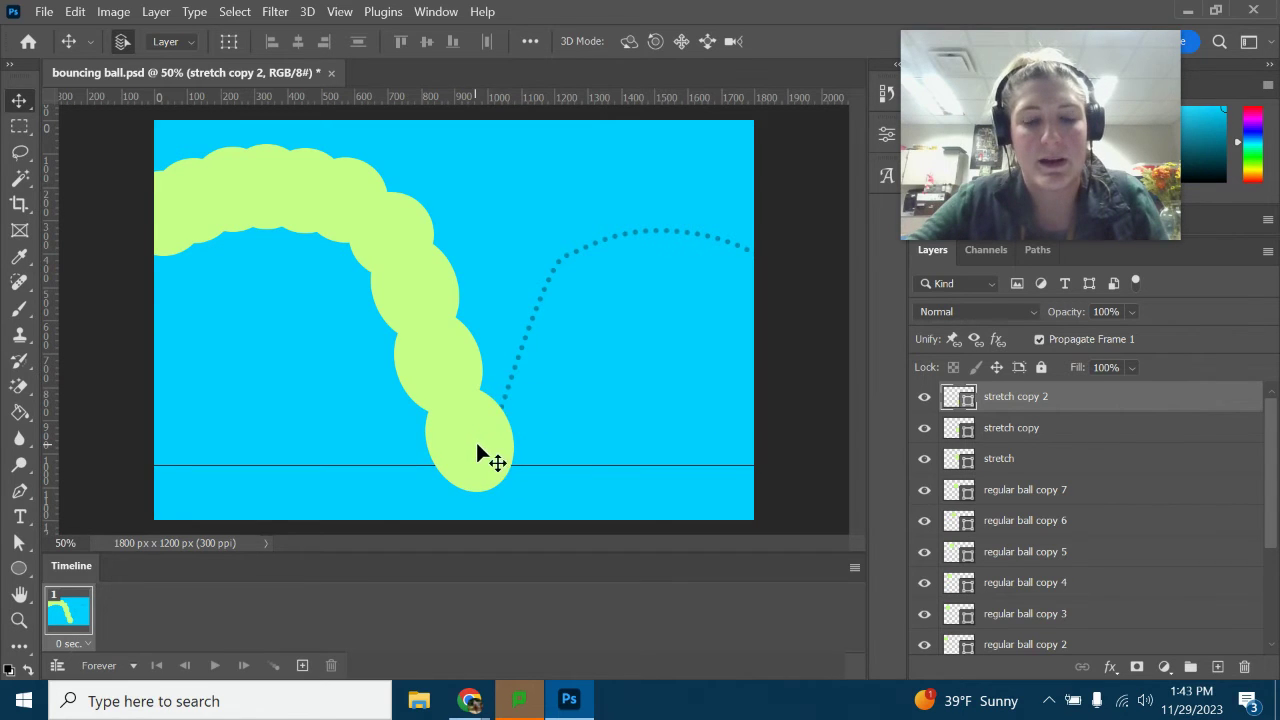
Duplicate the lowest oval, then shrink and rotate it flat onto the ground line.
{"action": "key", "text": "ctrl+j"}
{"action": "left_click_drag", "start_coordinate": [473, 447], "coordinate": [592, 405]}
{"action": "key", "text": "ctrl+t"}
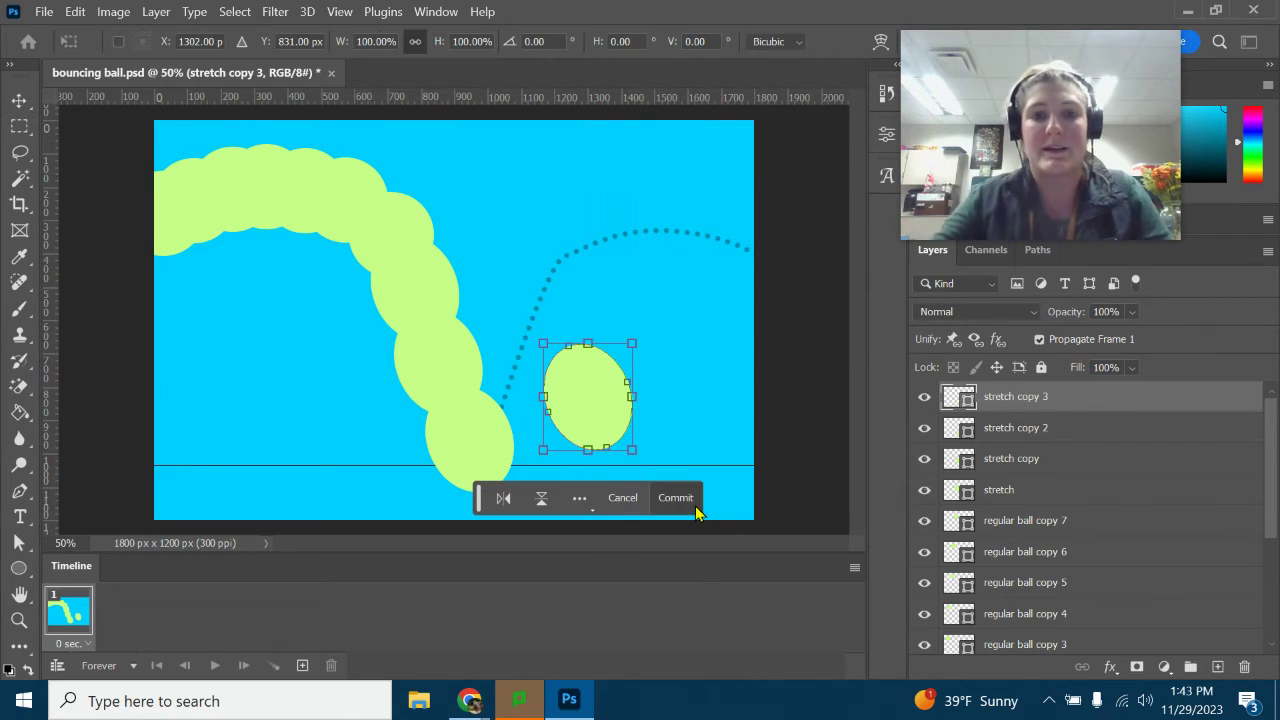
{"action": "left_click_drag", "start_coordinate": [669, 266], "coordinate": [545, 305]}
{"action": "left_click_drag", "start_coordinate": [620, 458], "coordinate": [583, 410]}
{"action": "left_click_drag", "start_coordinate": [693, 371], "coordinate": [500, 471]}
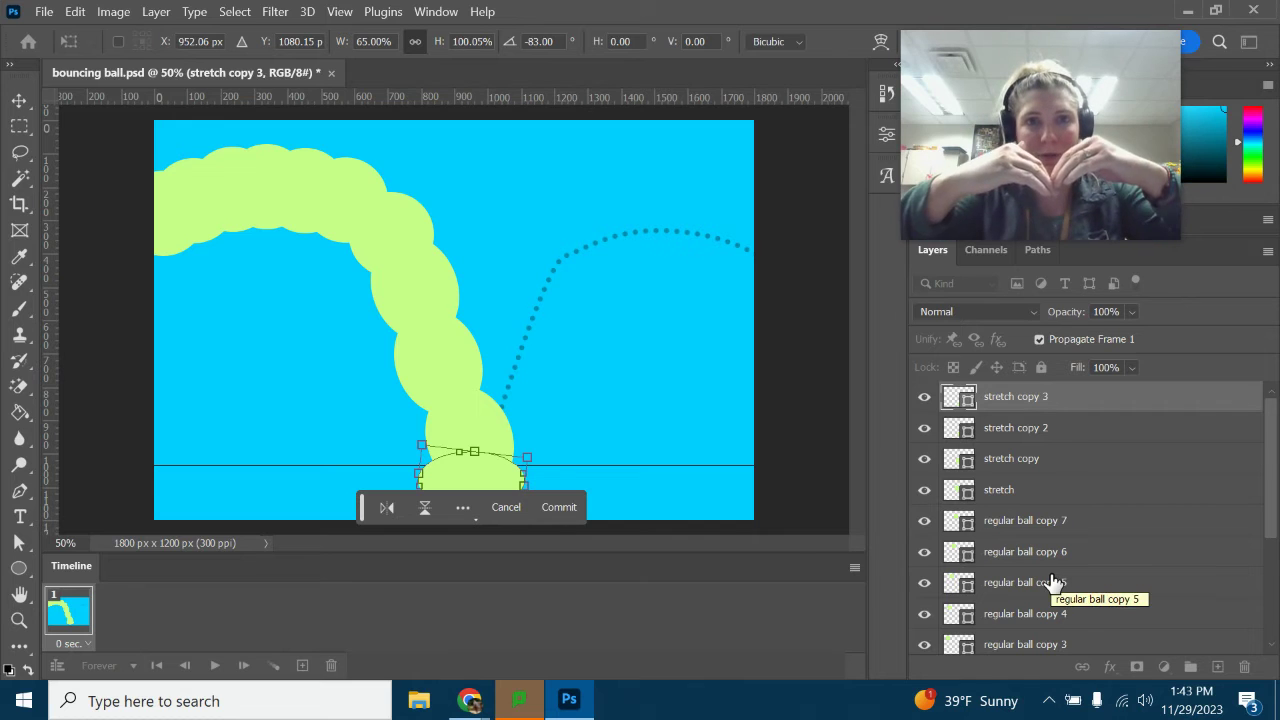
{"action": "key", "text": "Return"}
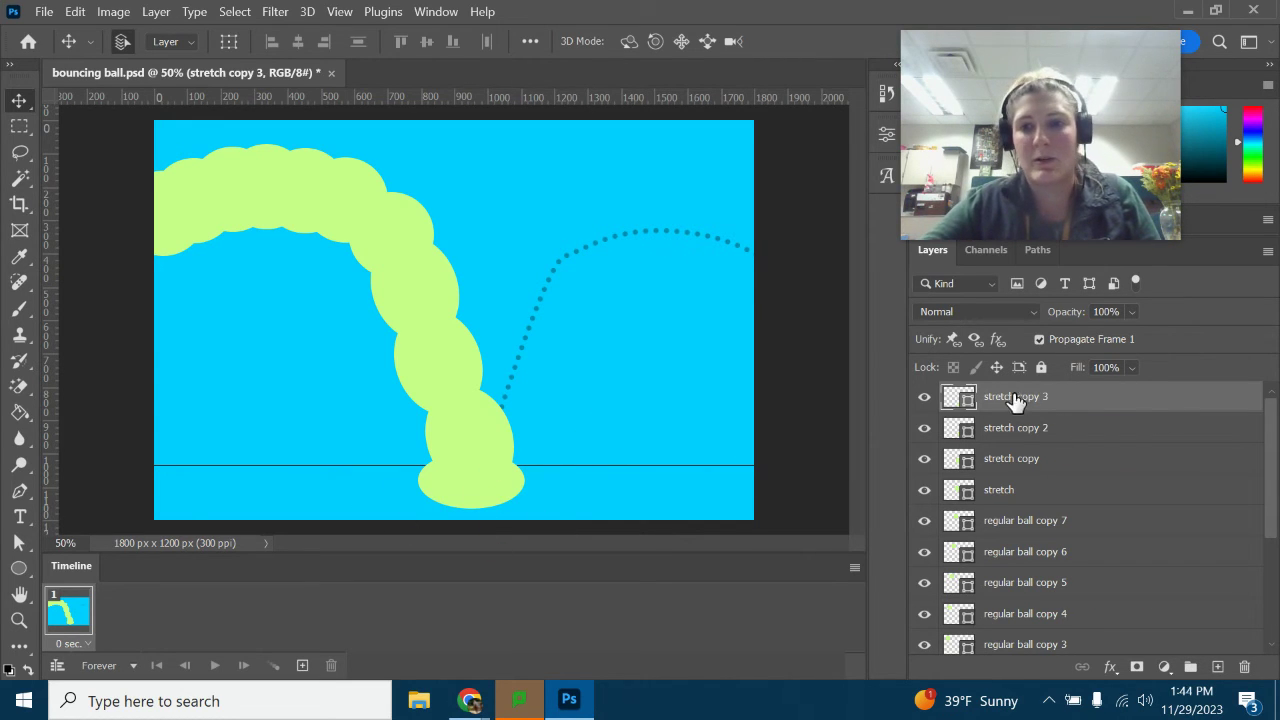
Rename the stretch copy 3 layer to 'ball hits ground'.
{"action": "double_click", "coordinate": [1016, 397]}
{"action": "type", "text": "ball hits ground"}
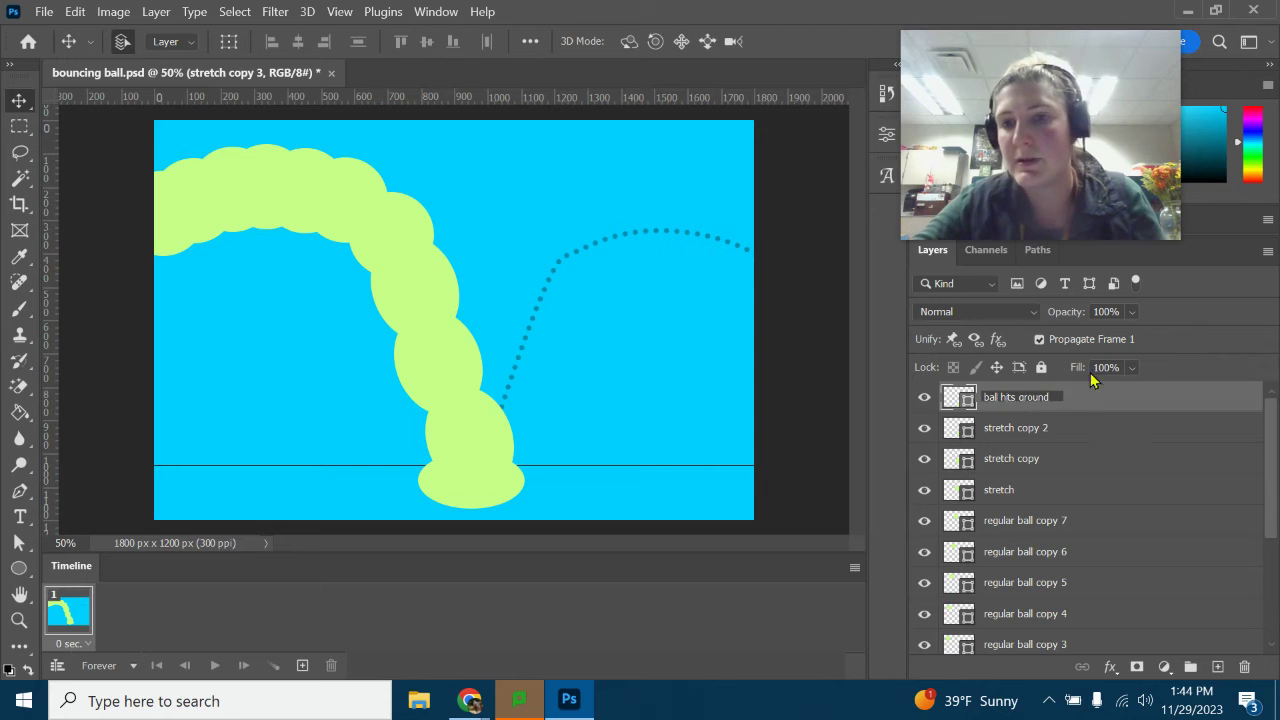
{"action": "key", "text": "Return"}
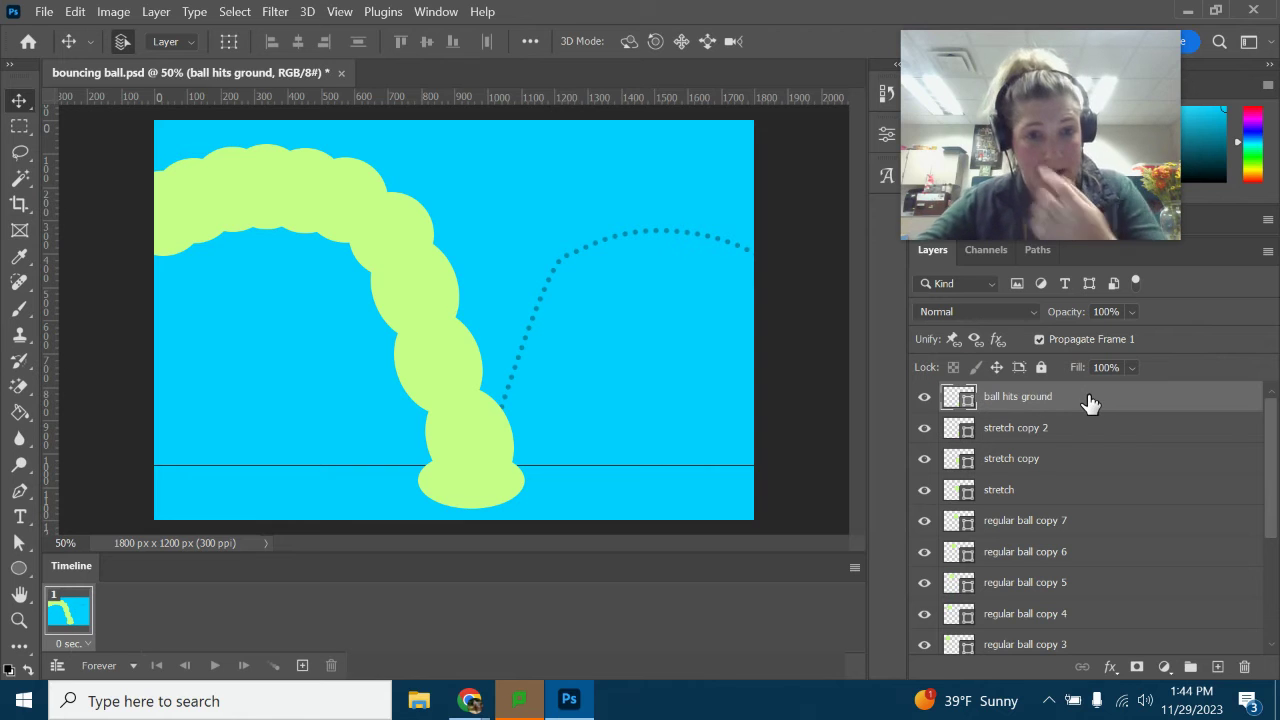
Duplicate stretch copy 2, tilt it about 37°, and place it just after the ground hit.
{"action": "left_click", "coordinate": [1035, 440]}
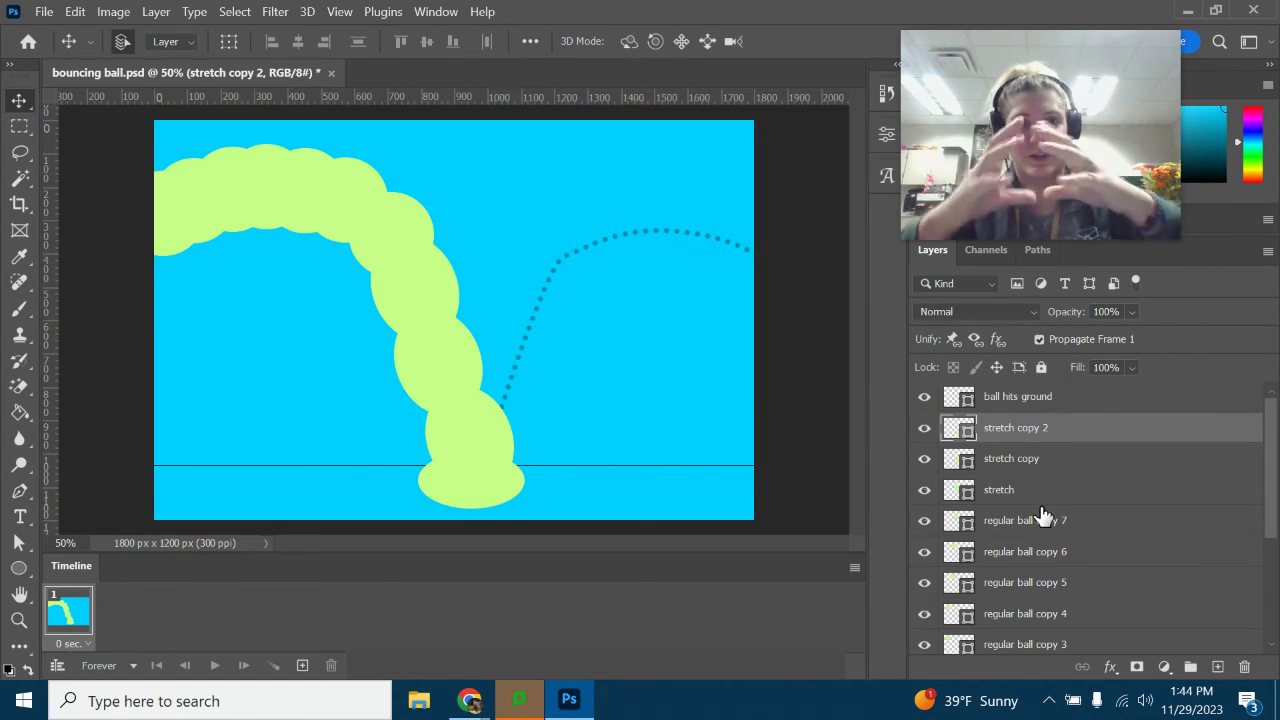
{"action": "key", "text": "ctrl+j"}
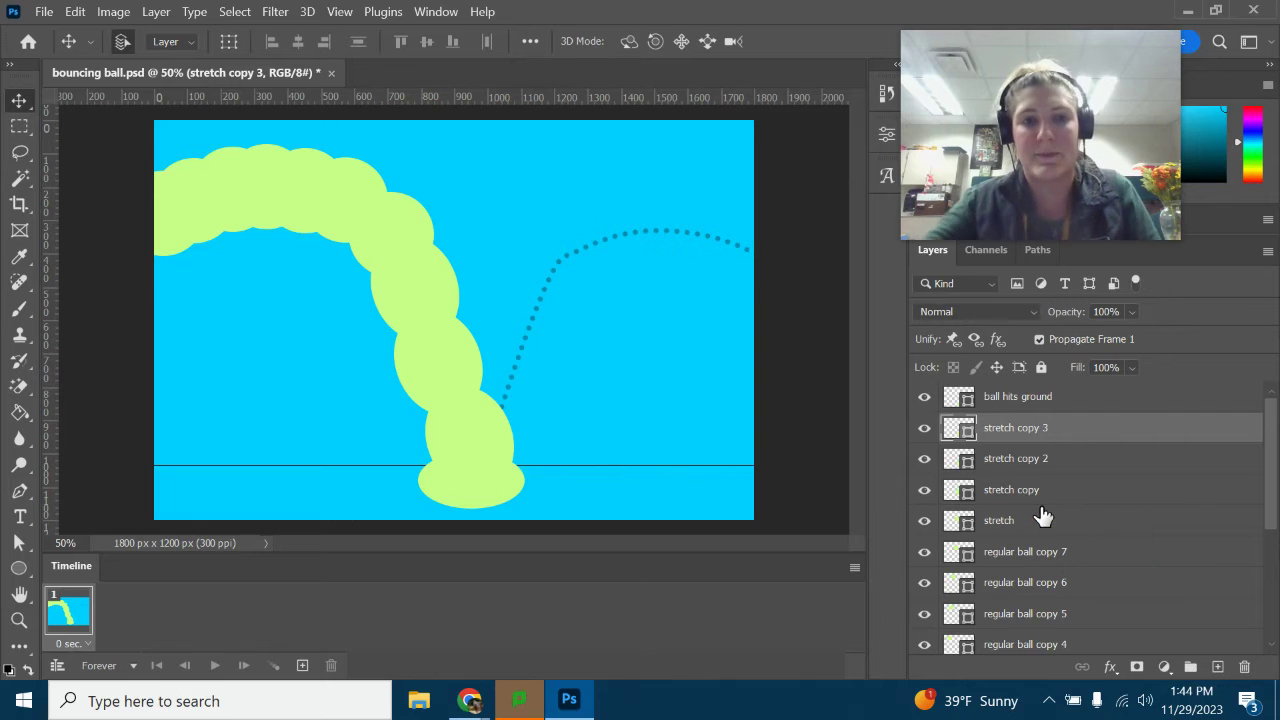
{"action": "left_click_drag", "start_coordinate": [465, 438], "coordinate": [545, 400]}
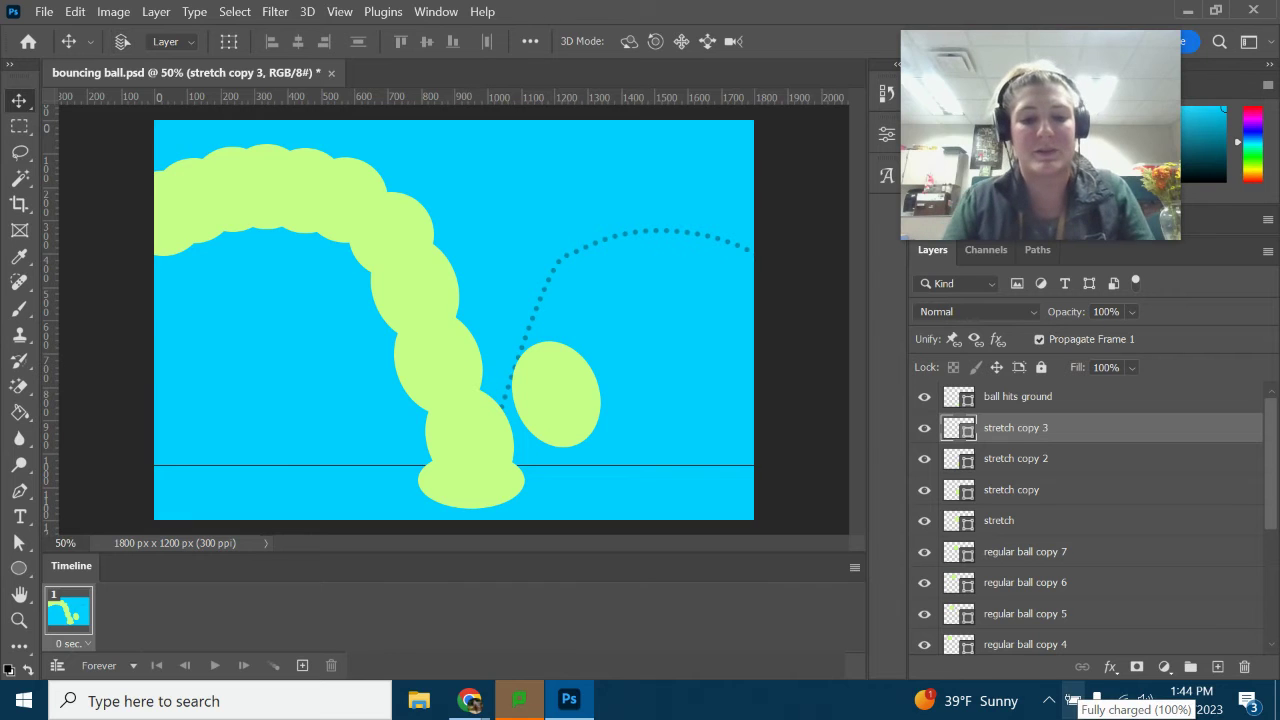
{"action": "key", "text": "ctrl+t"}
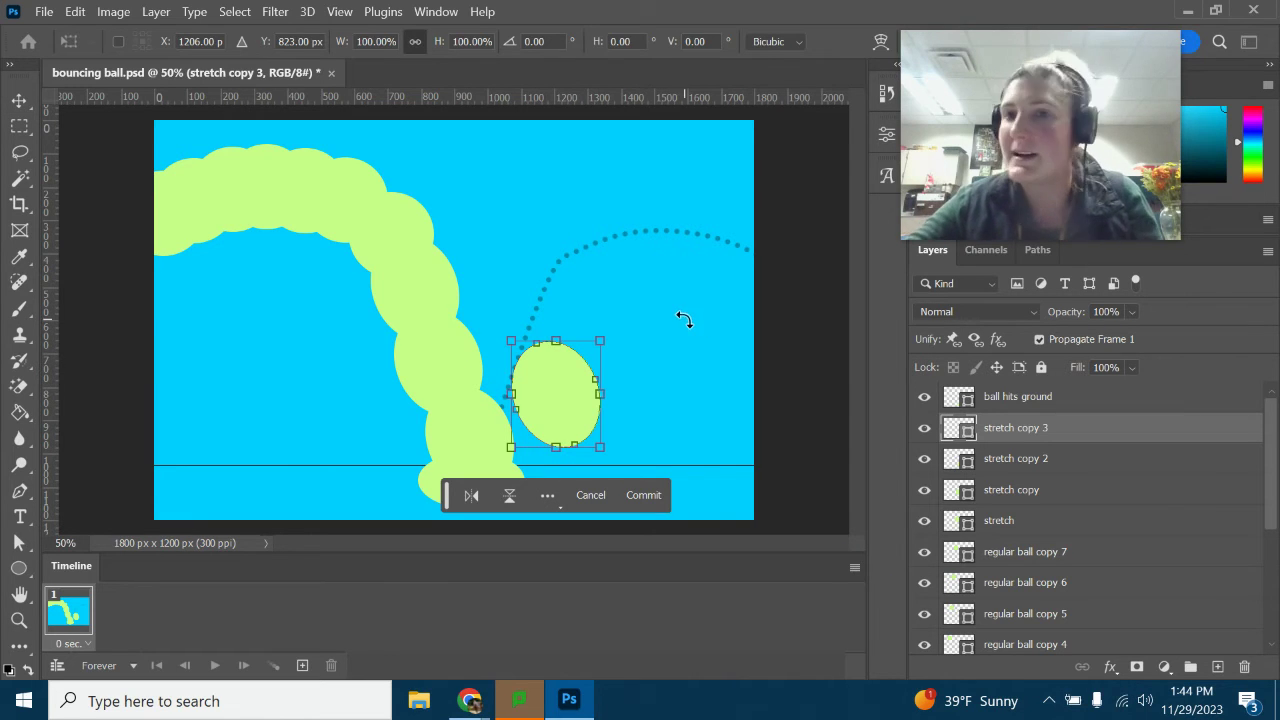
{"action": "left_click_drag", "start_coordinate": [644, 313], "coordinate": [741, 374]}
{"action": "left_click_drag", "start_coordinate": [549, 372], "coordinate": [498, 437]}
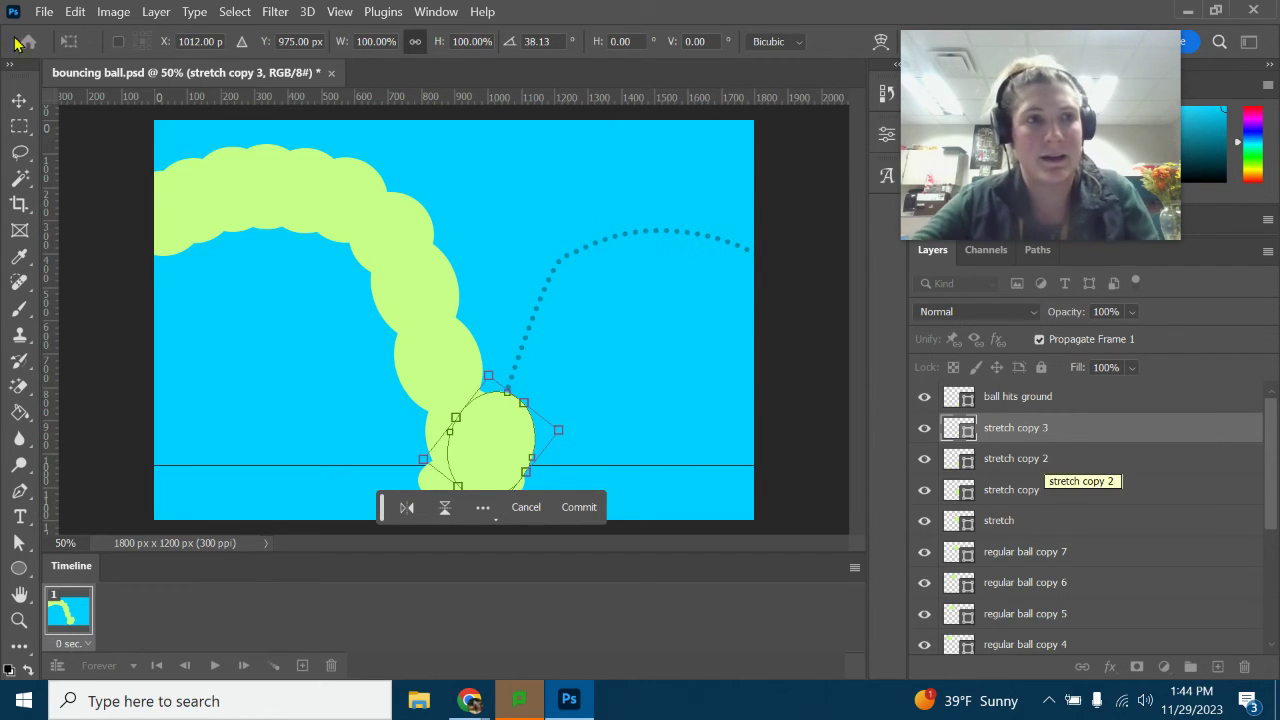
{"action": "key", "text": "Return"}
Add another stretched copy higher up the rising arc, rotated slightly to follow it.
{"action": "key", "text": "ctrl+j"}
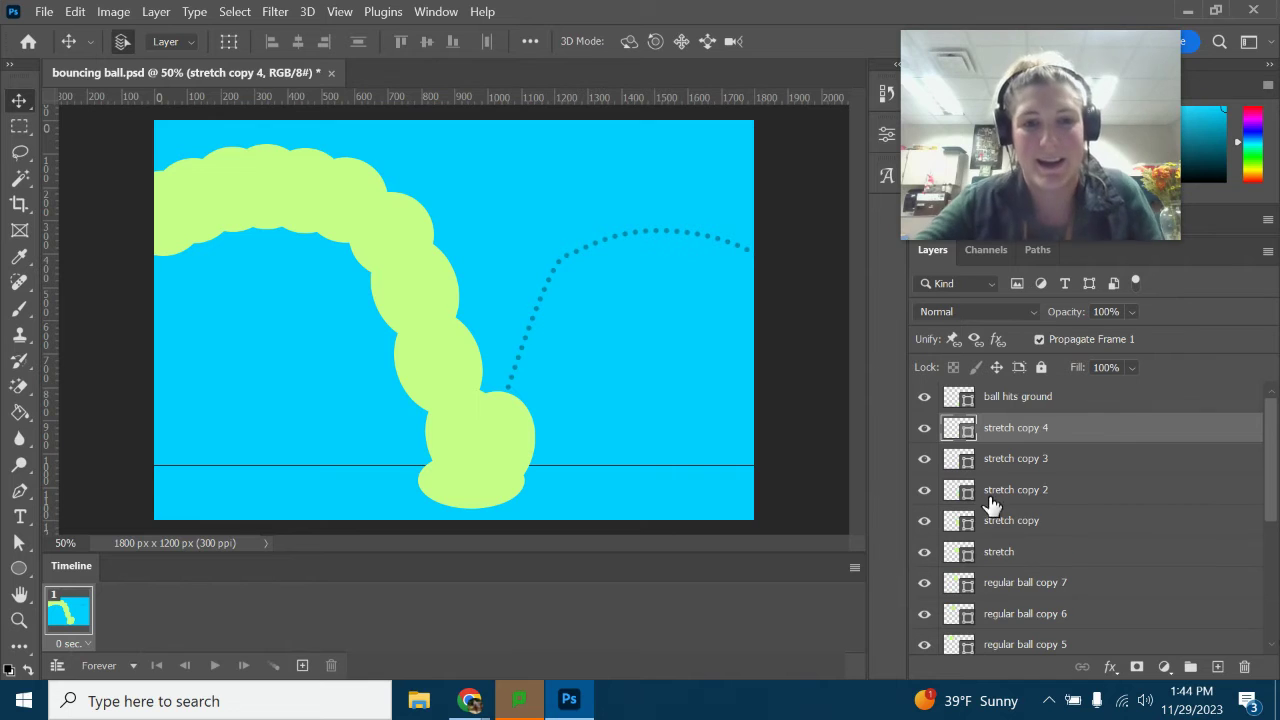
{"action": "left_click_drag", "start_coordinate": [497, 438], "coordinate": [524, 356]}
{"action": "key", "text": "ctrl+t"}
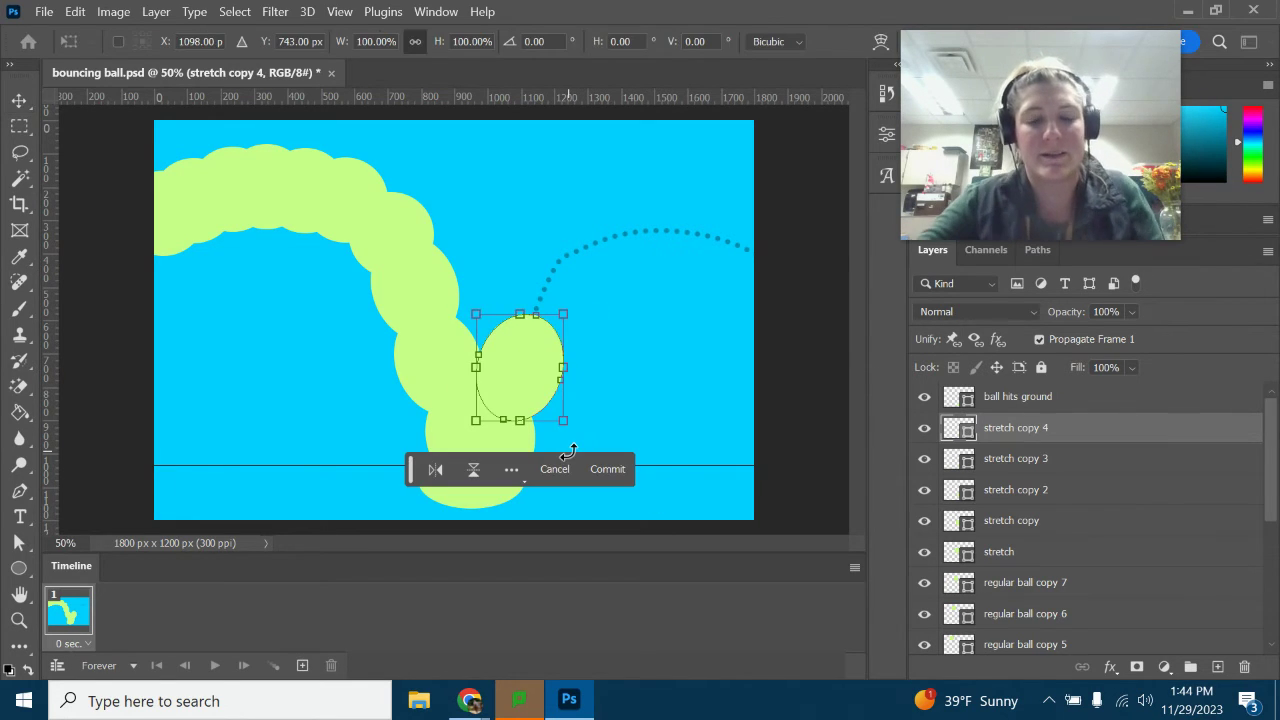
{"action": "mouse_move", "coordinate": [588, 290]}
{"action": "left_mouse_down"}
{"action": "mouse_move", "coordinate": [590, 262]}
{"action": "mouse_move", "coordinate": [580, 277]}
{"action": "left_mouse_up"}
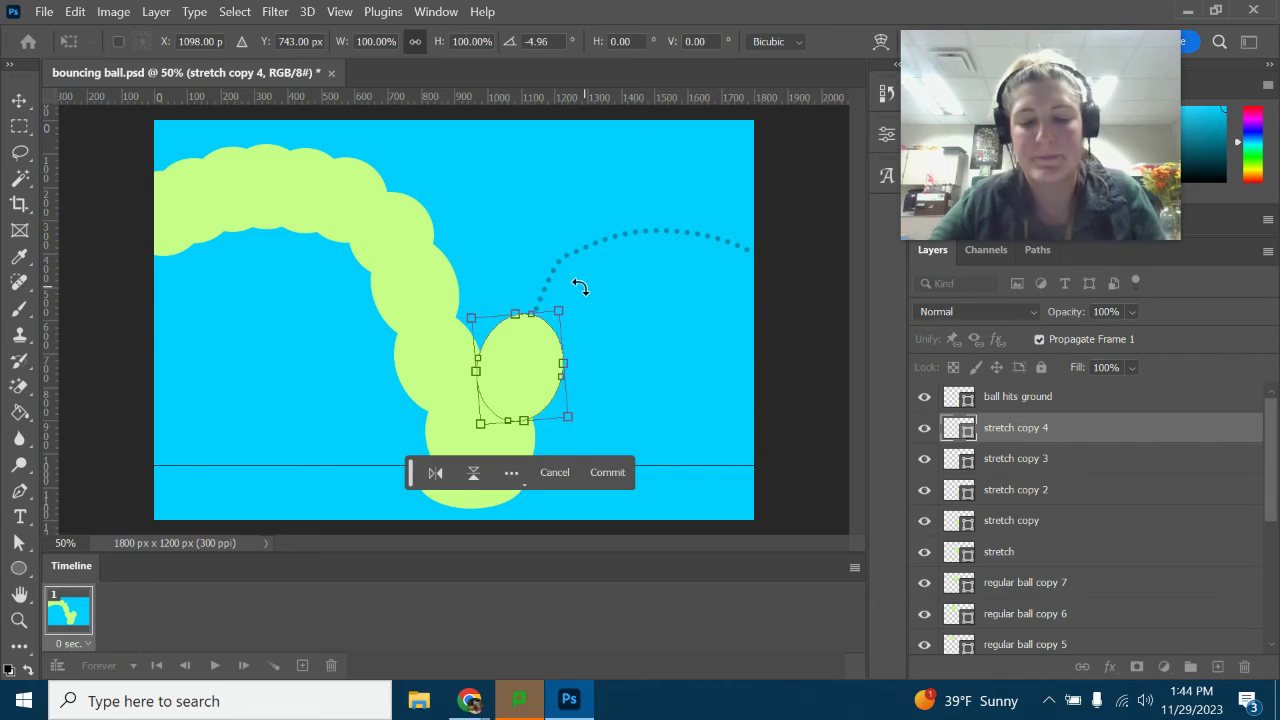
{"action": "key", "text": "Return"}
Add a third stretched copy further up the arc, then step through the ball layers.
{"action": "key", "text": "ctrl+j"}
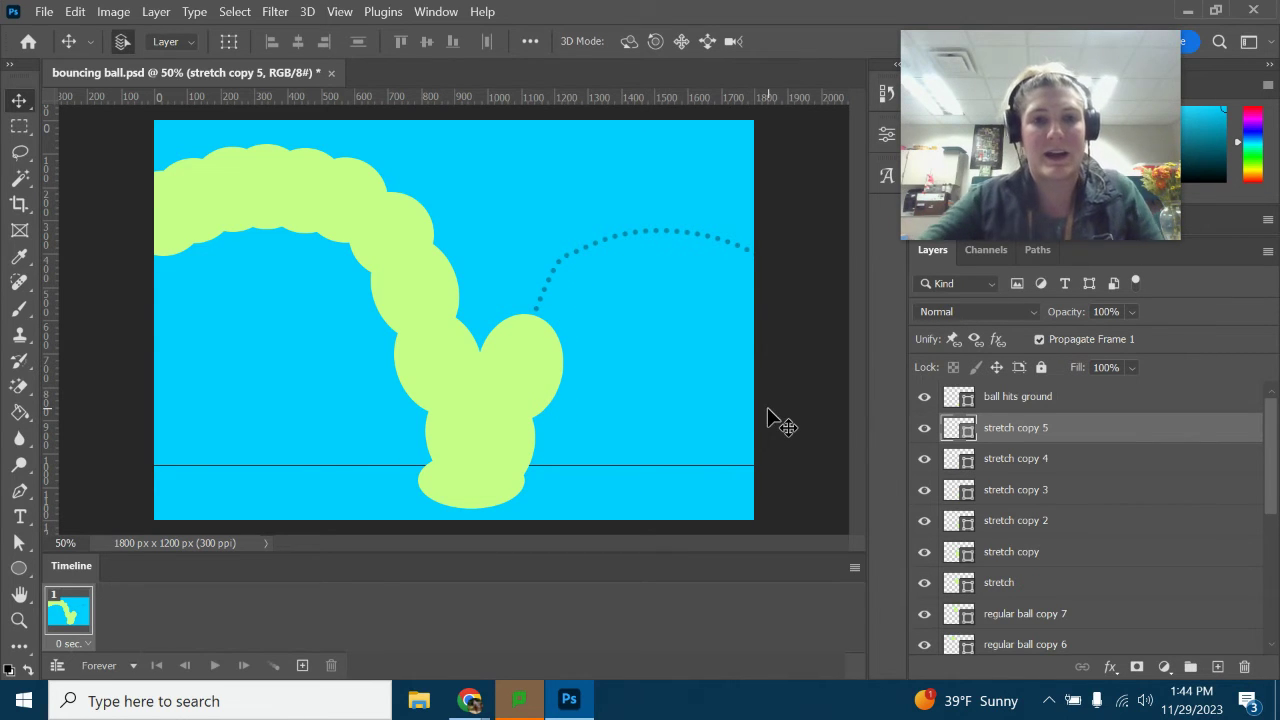
{"action": "left_click_drag", "start_coordinate": [523, 355], "coordinate": [560, 285]}
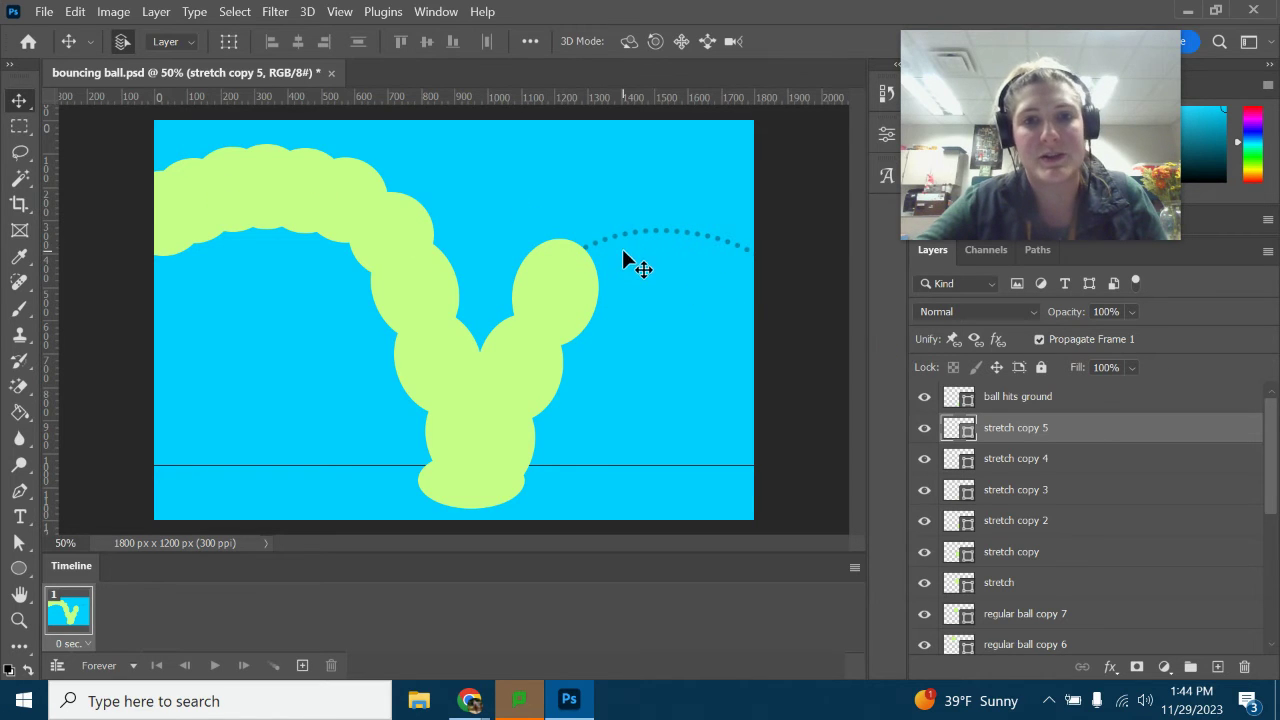
{"action": "left_click", "coordinate": [1025, 616]}
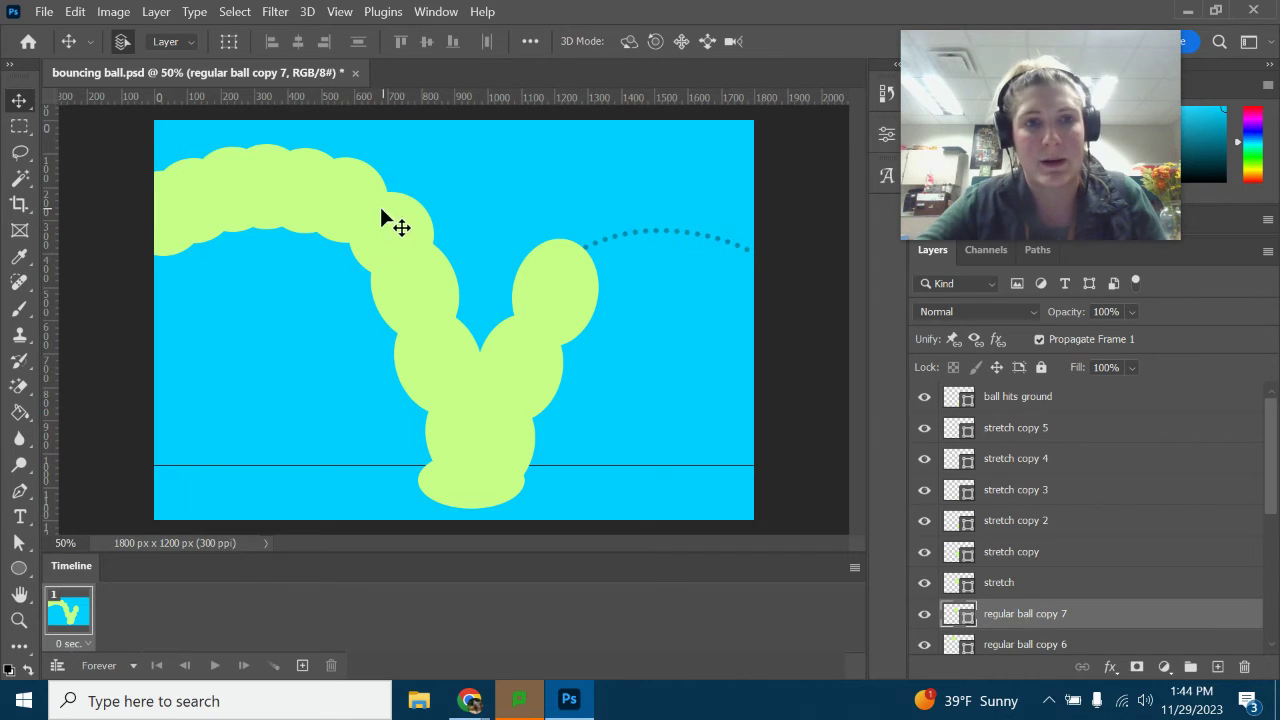
{"action": "key", "text": "alt+bracketright"}
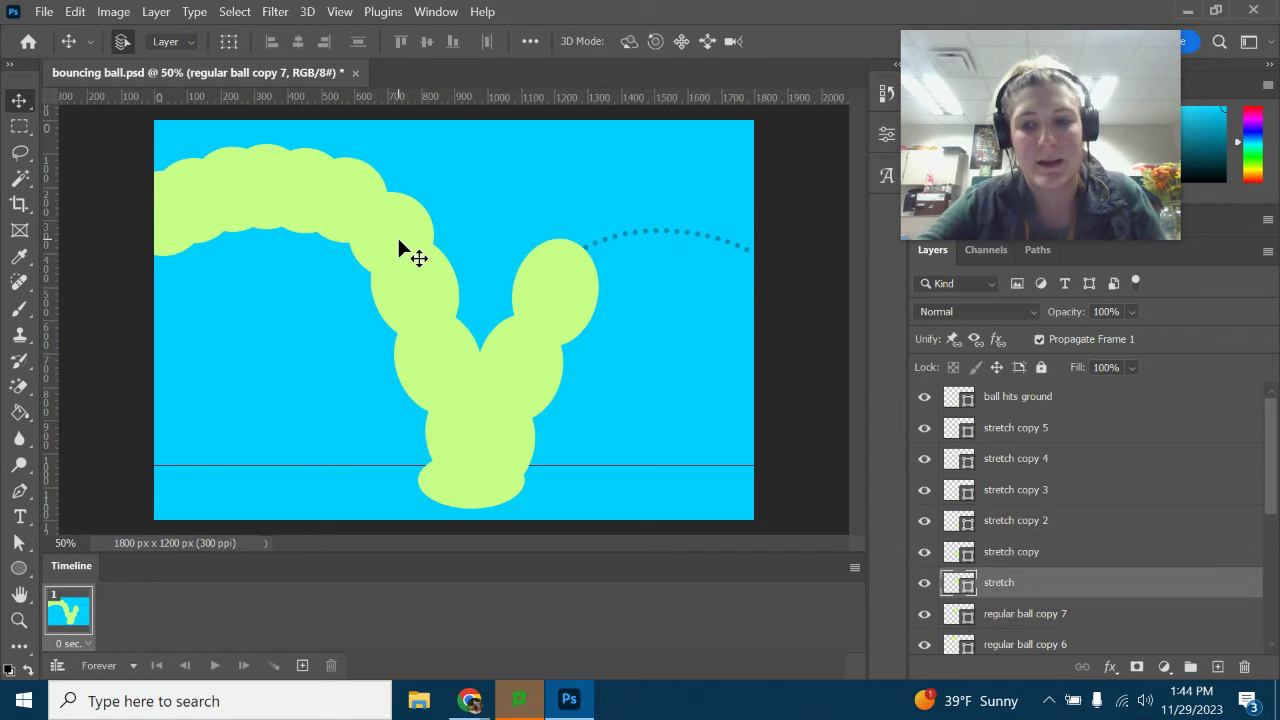
{"action": "key", "text": "alt+bracketleft"}
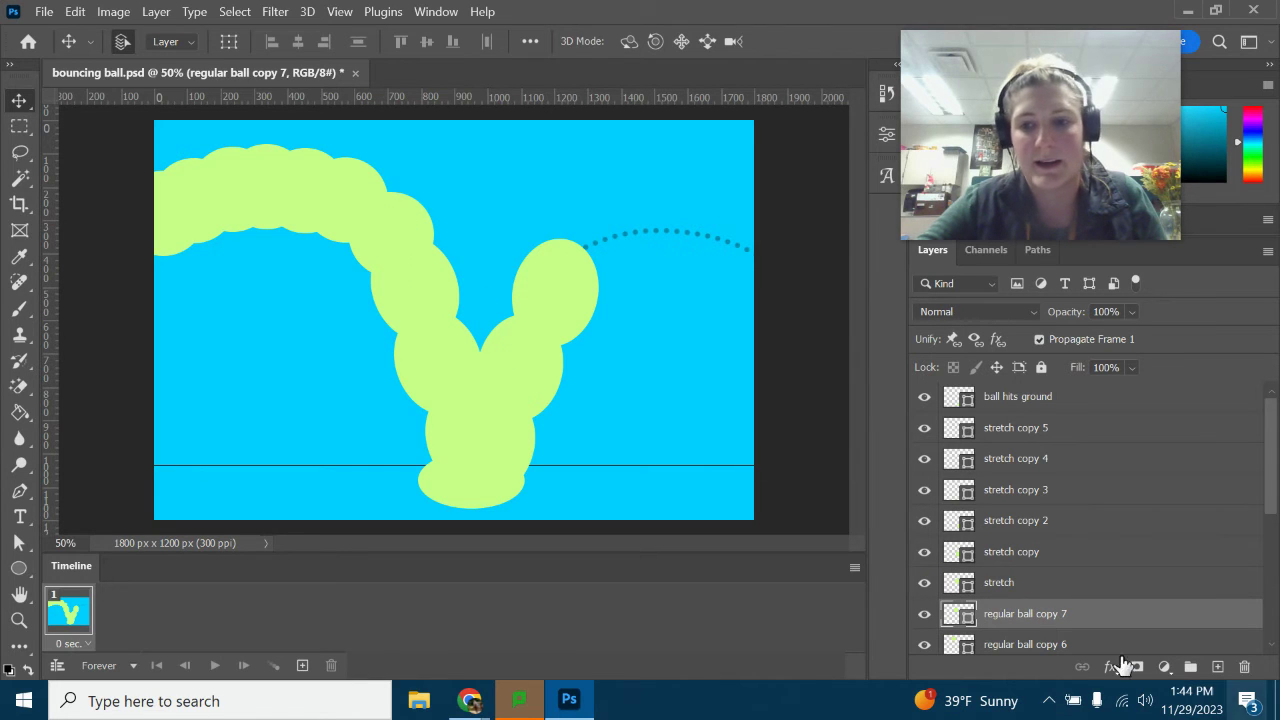
{"action": "key", "text": "alt+bracketleft"}
{"action": "key", "text": "alt+bracketleft"}
{"action": "key", "text": "alt+bracketleft"}
{"action": "key", "text": "alt+bracketleft"}
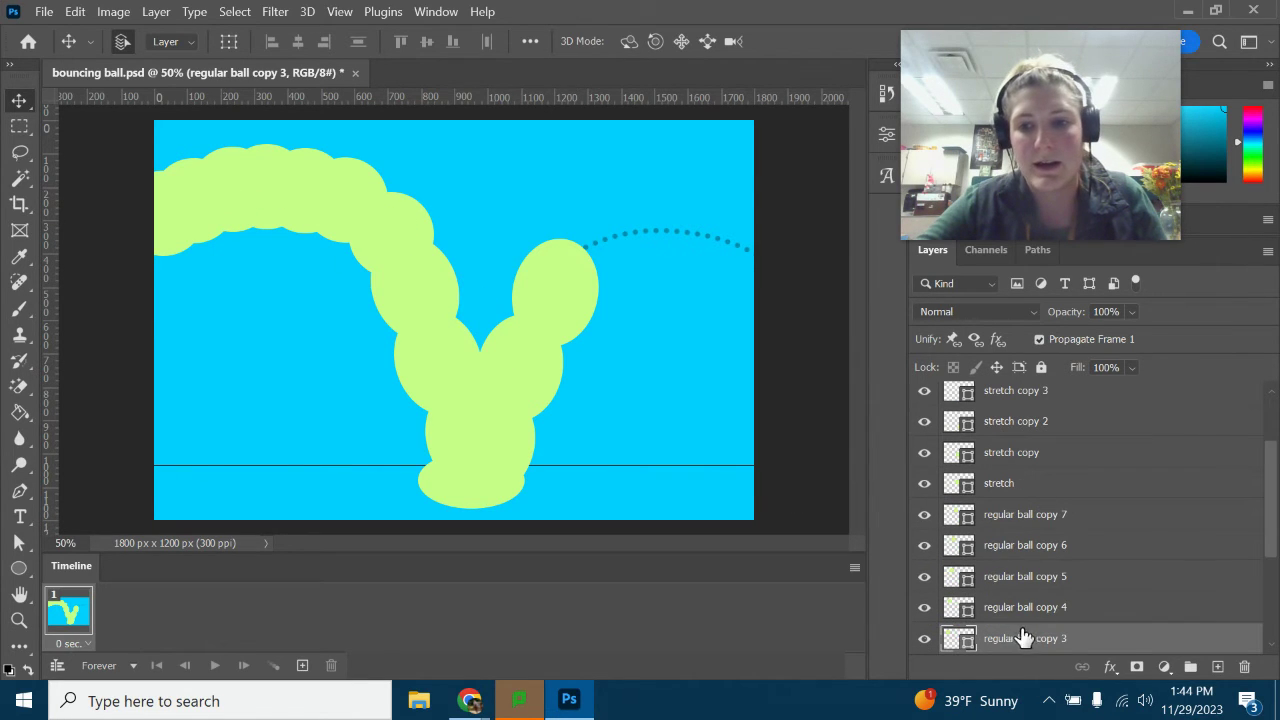
Duplicate regular ball copy 7 into copy 8 at the top of the layers, then place it on the right-hand arc.
{"action": "left_click", "coordinate": [394, 214], "text": "ctrl"}
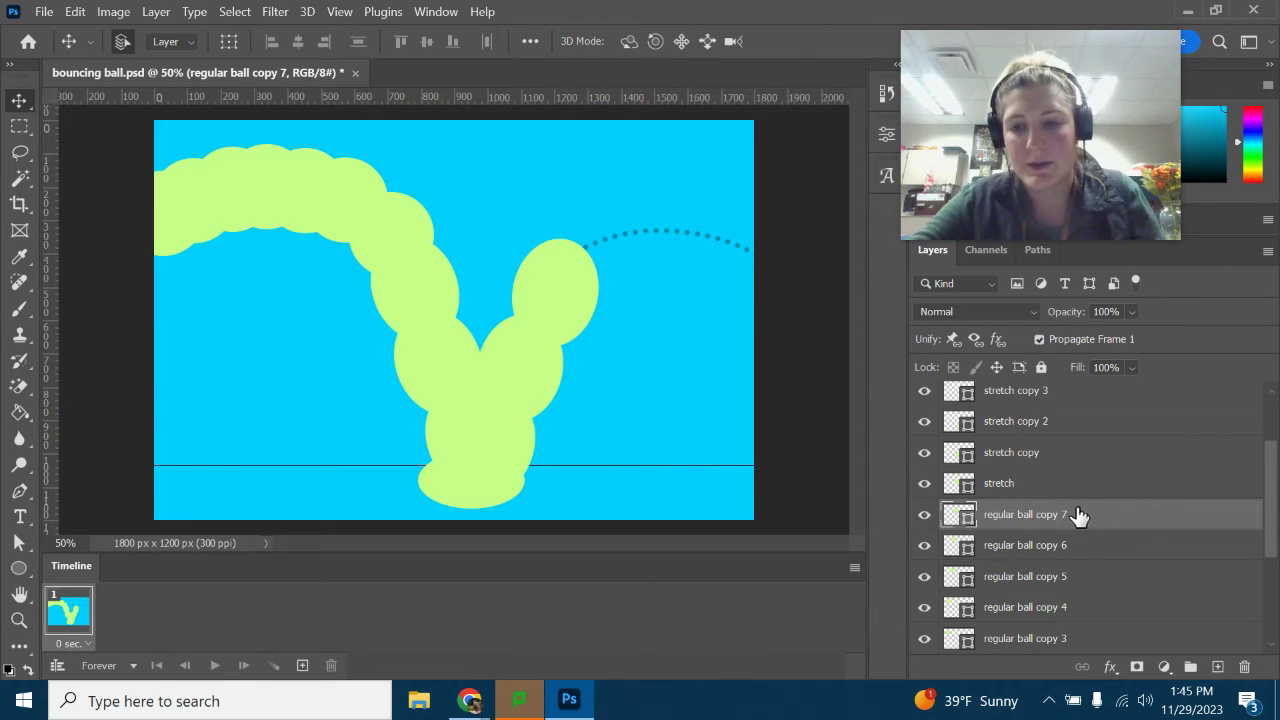
{"action": "key", "text": "ctrl+j"}
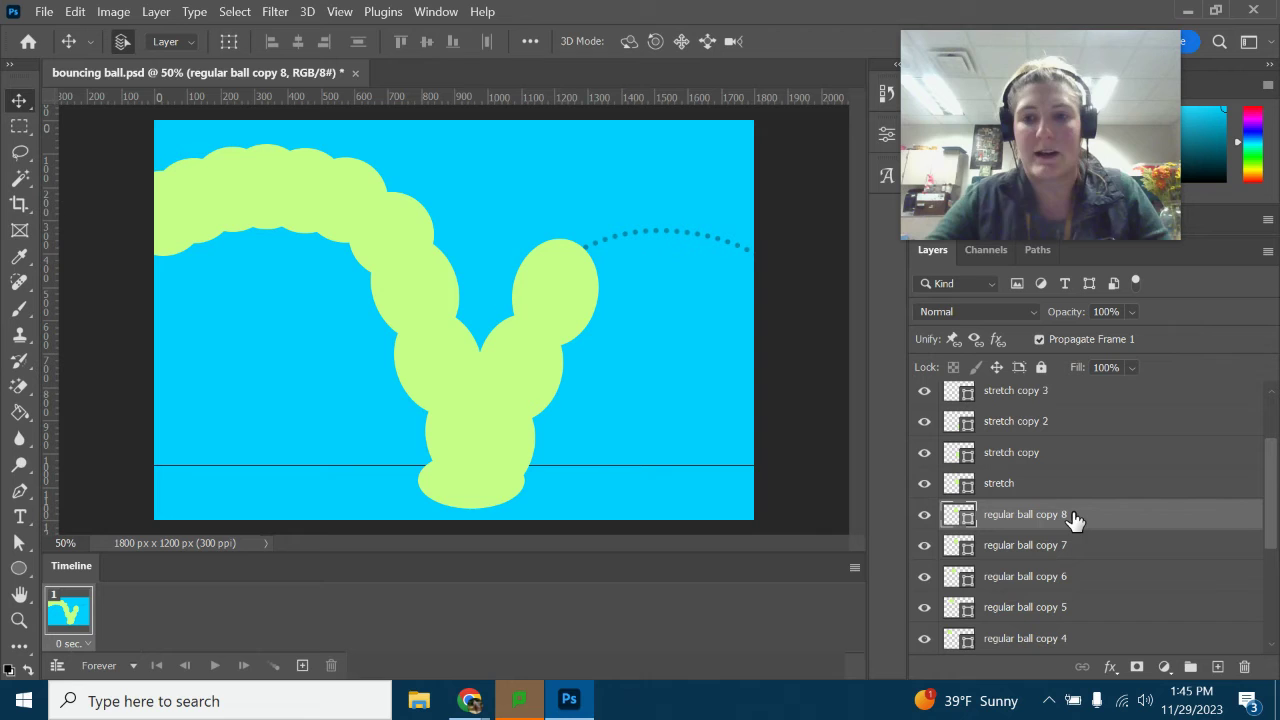
{"action": "left_click_drag", "start_coordinate": [1058, 524], "coordinate": [1057, 400]}
{"action": "left_click_drag", "start_coordinate": [340, 238], "coordinate": [774, 274]}
{"action": "key", "text": "ctrl+j"}
{"action": "key", "text": "ctrl+j"}
{"action": "key", "text": "ctrl+j"}
{"action": "key", "text": "ctrl+j"}
{"action": "key", "text": "ctrl+j"}
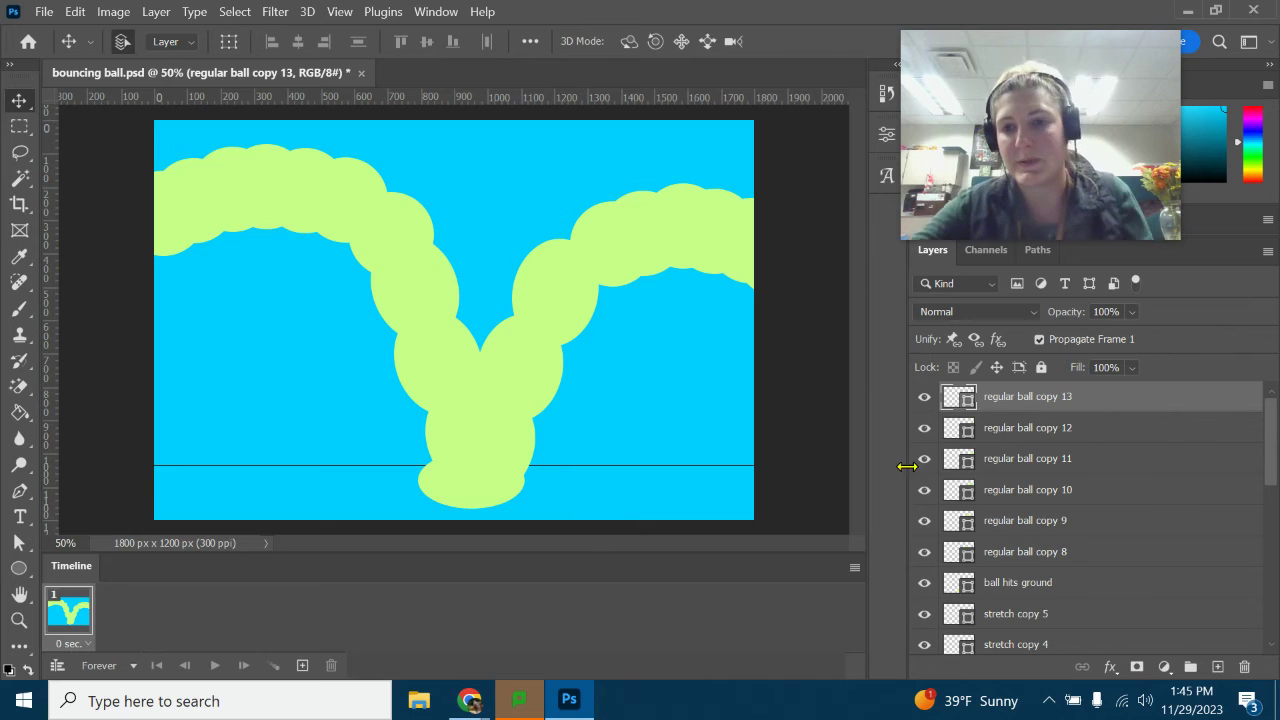
Hide regular ball copies 13, 12, 11, 9 and 8.
{"action": "scroll", "coordinate": [1154, 486], "scroll_direction": "down", "scroll_amount": 8}
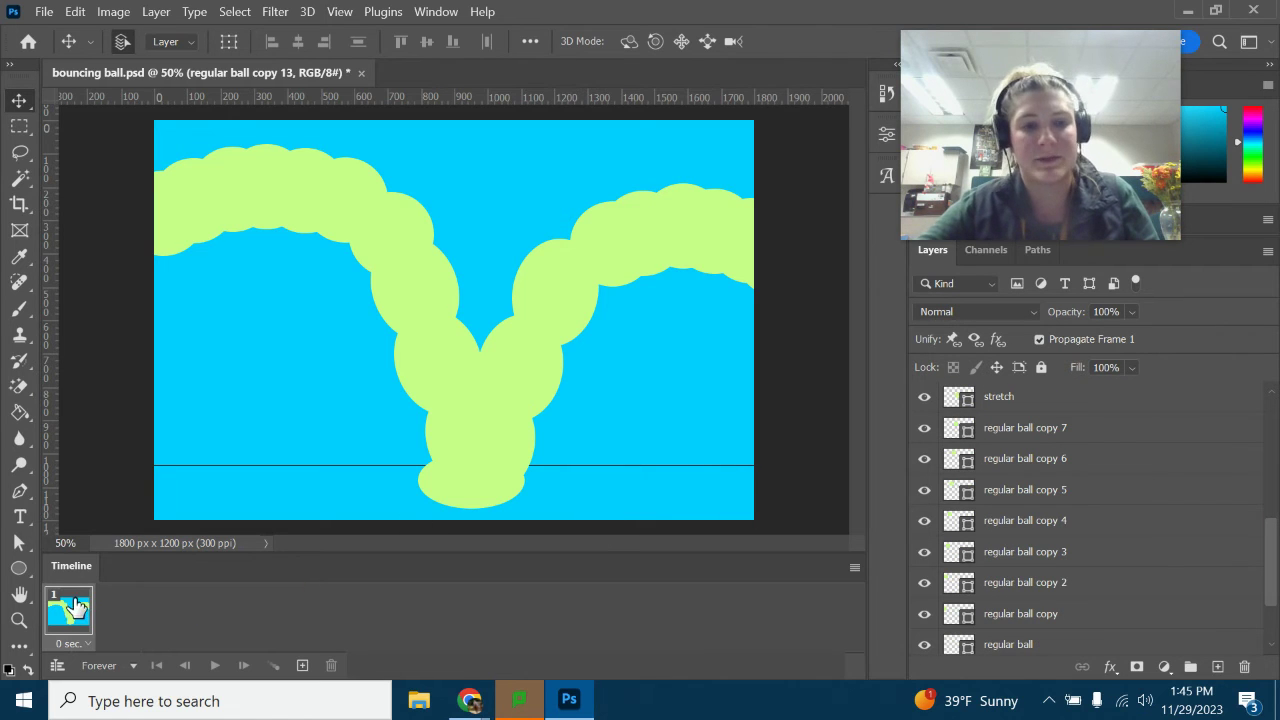
{"action": "scroll", "coordinate": [1140, 491], "scroll_direction": "up", "scroll_amount": 8}
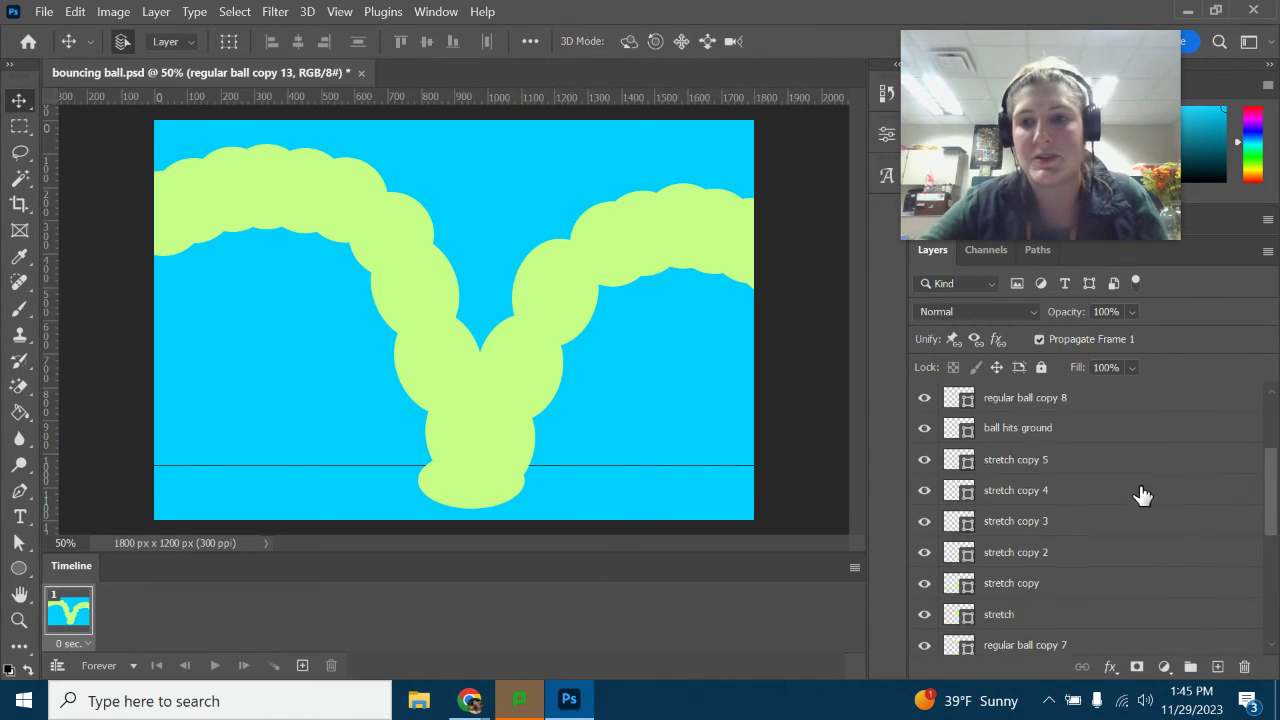
{"action": "left_click_drag", "start_coordinate": [921, 399], "coordinate": [929, 485]}
{"action": "left_click_drag", "start_coordinate": [928, 522], "coordinate": [933, 584]}
Hide the remaining ball layers, from ball hits ground and the stretch copies down to regular ball.
{"action": "scroll", "coordinate": [1038, 571], "scroll_direction": "down", "scroll_amount": 2}
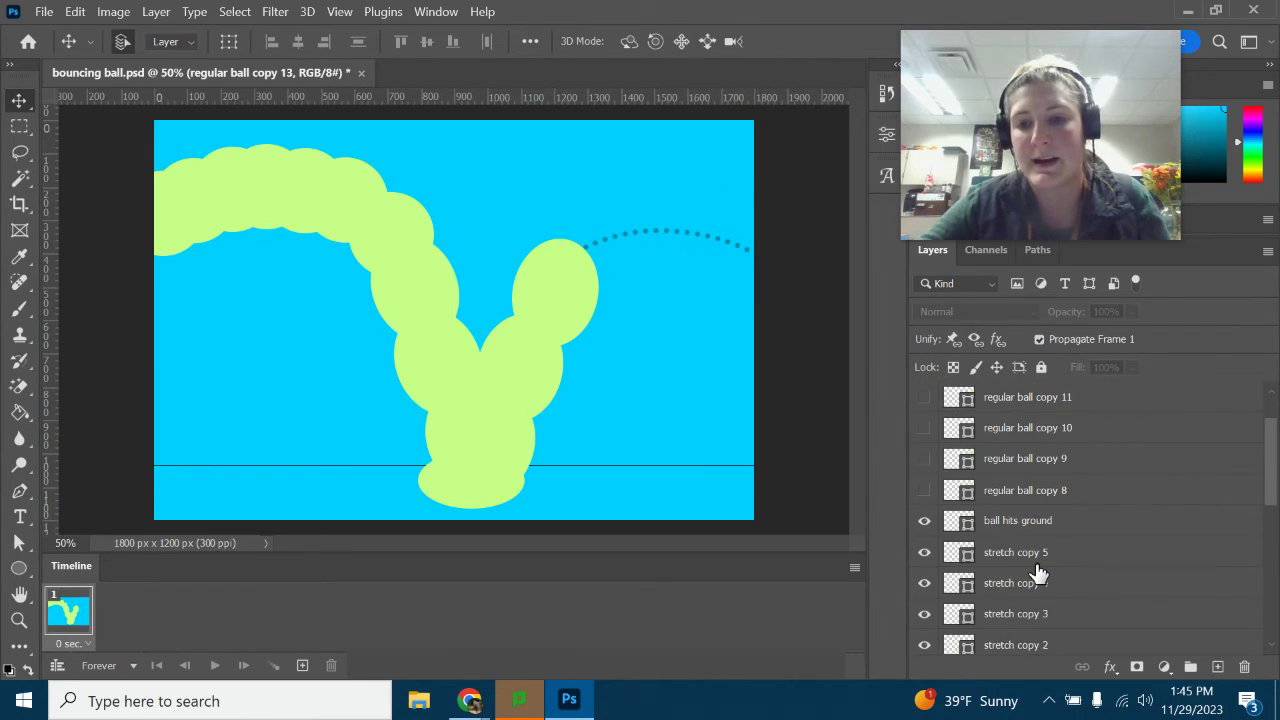
{"action": "scroll", "coordinate": [1071, 535], "scroll_direction": "down", "scroll_amount": 1}
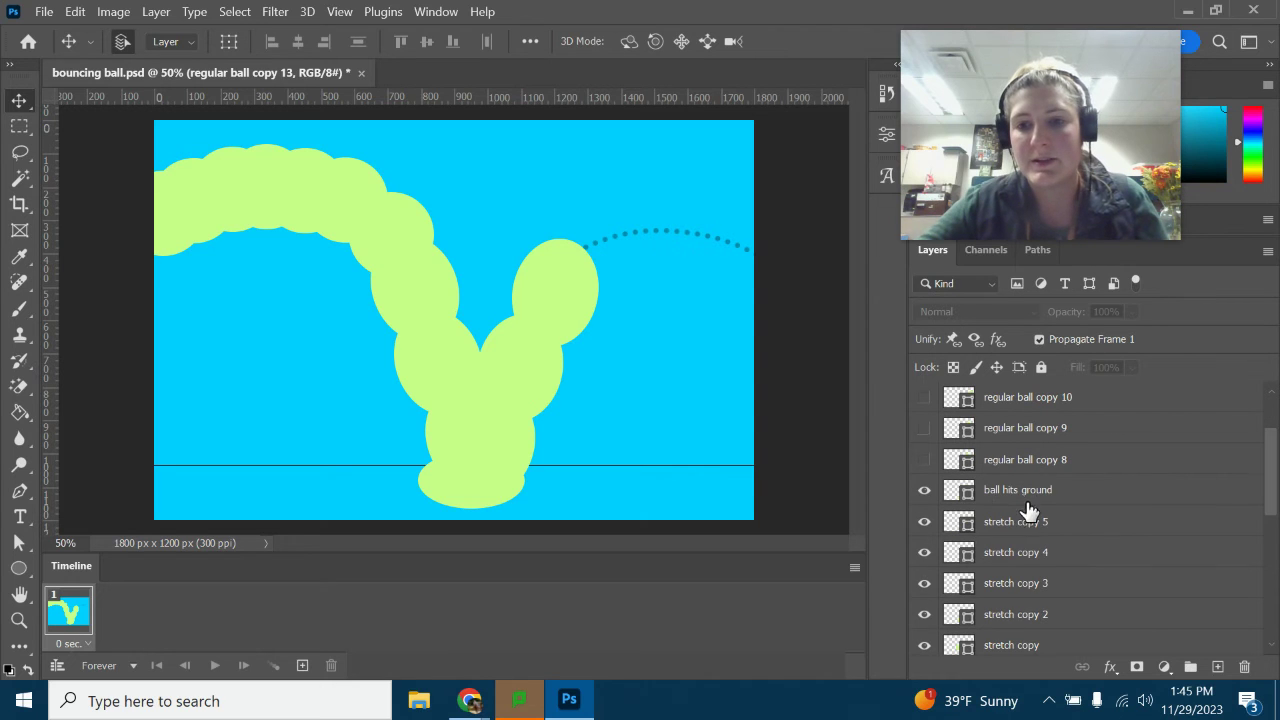
{"action": "scroll", "coordinate": [1022, 600], "scroll_direction": "down", "scroll_amount": 3}
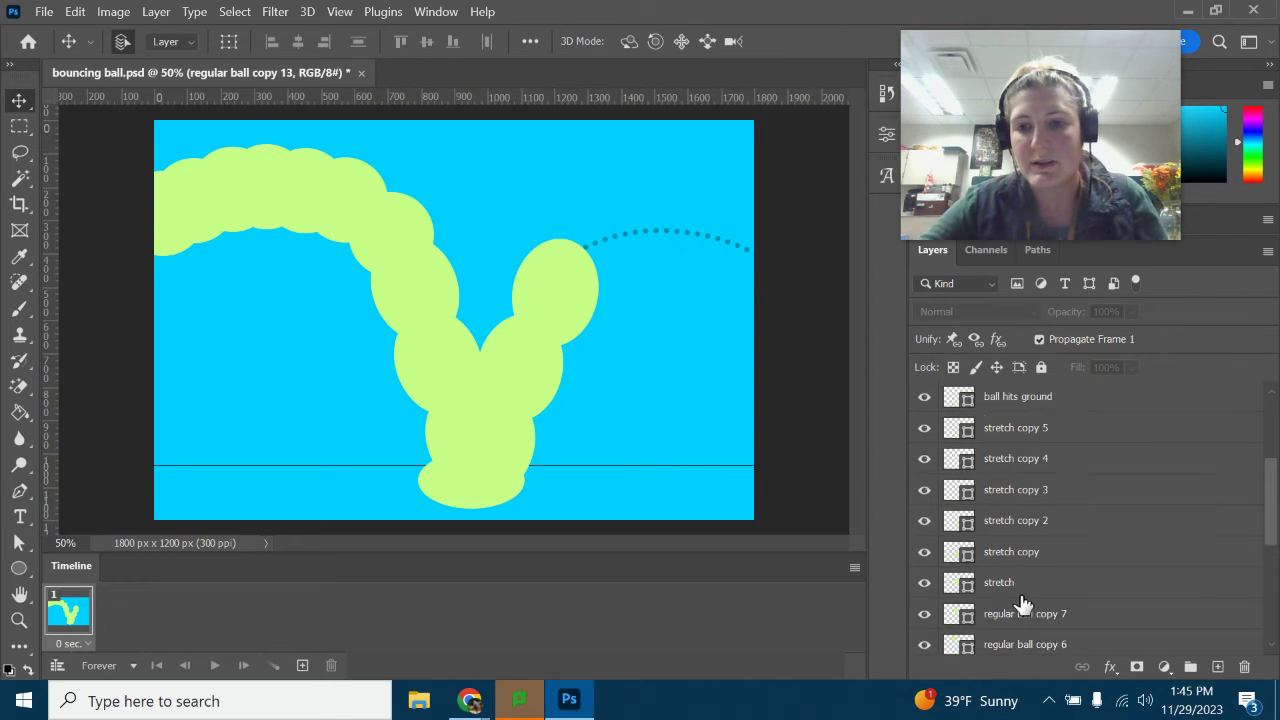
{"action": "scroll", "coordinate": [1057, 614], "scroll_direction": "down", "scroll_amount": 7}
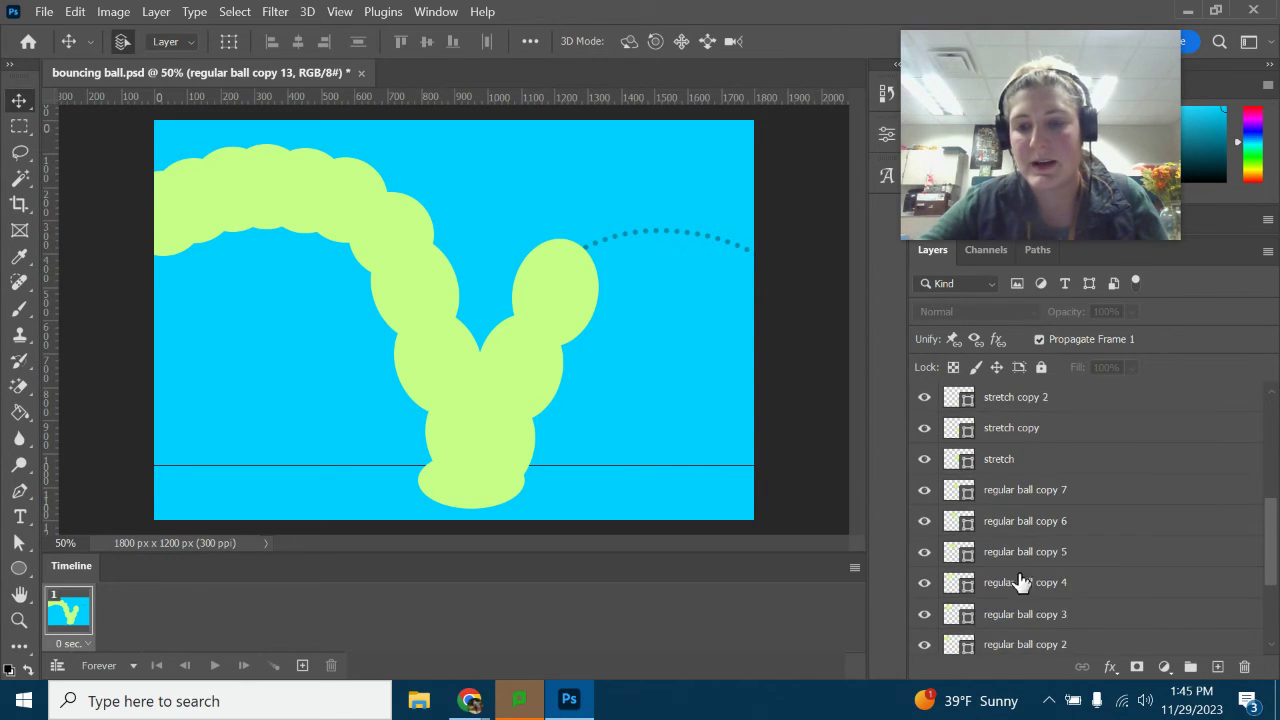
{"action": "scroll", "coordinate": [1003, 527], "scroll_direction": "up", "scroll_amount": 8}
{"action": "left_click_drag", "start_coordinate": [923, 428], "coordinate": [932, 644]}
{"action": "scroll", "coordinate": [1045, 590], "scroll_direction": "down", "scroll_amount": 1}
{"action": "scroll", "coordinate": [1020, 590], "scroll_direction": "down", "scroll_amount": 5}
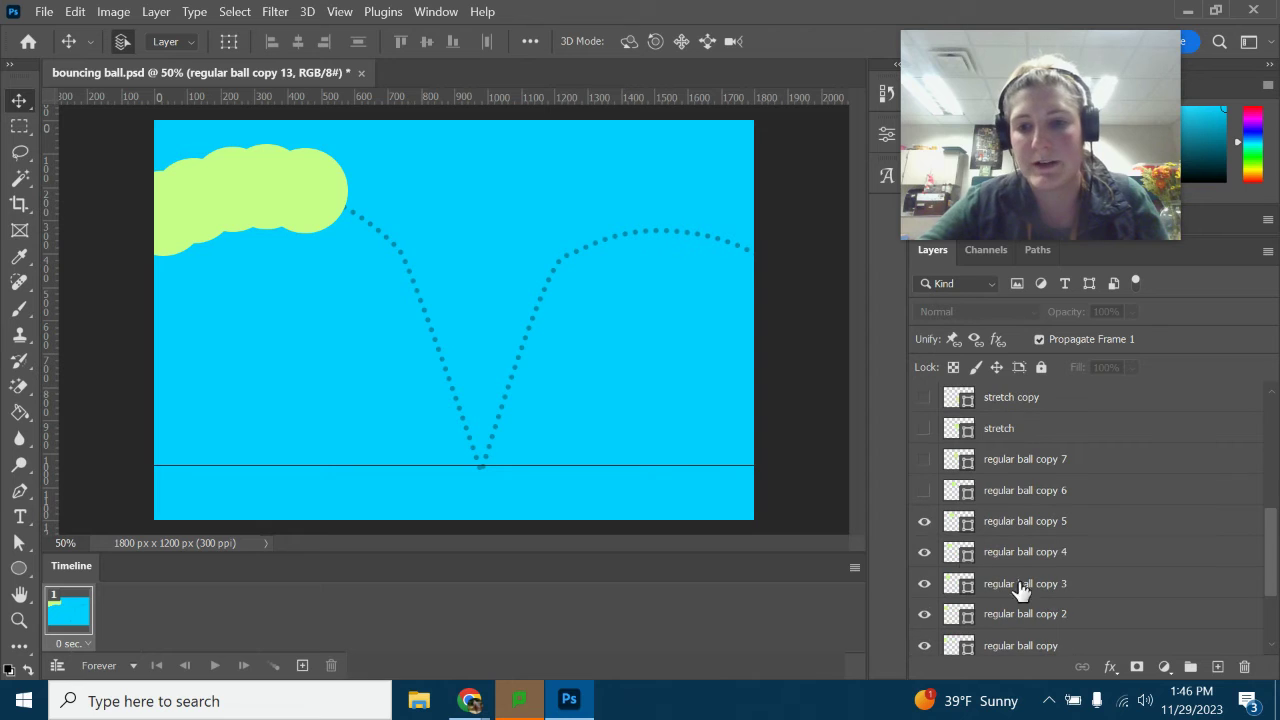
{"action": "left_click_drag", "start_coordinate": [930, 525], "coordinate": [923, 614]}
{"action": "scroll", "coordinate": [923, 600], "scroll_direction": "down", "scroll_amount": 4}
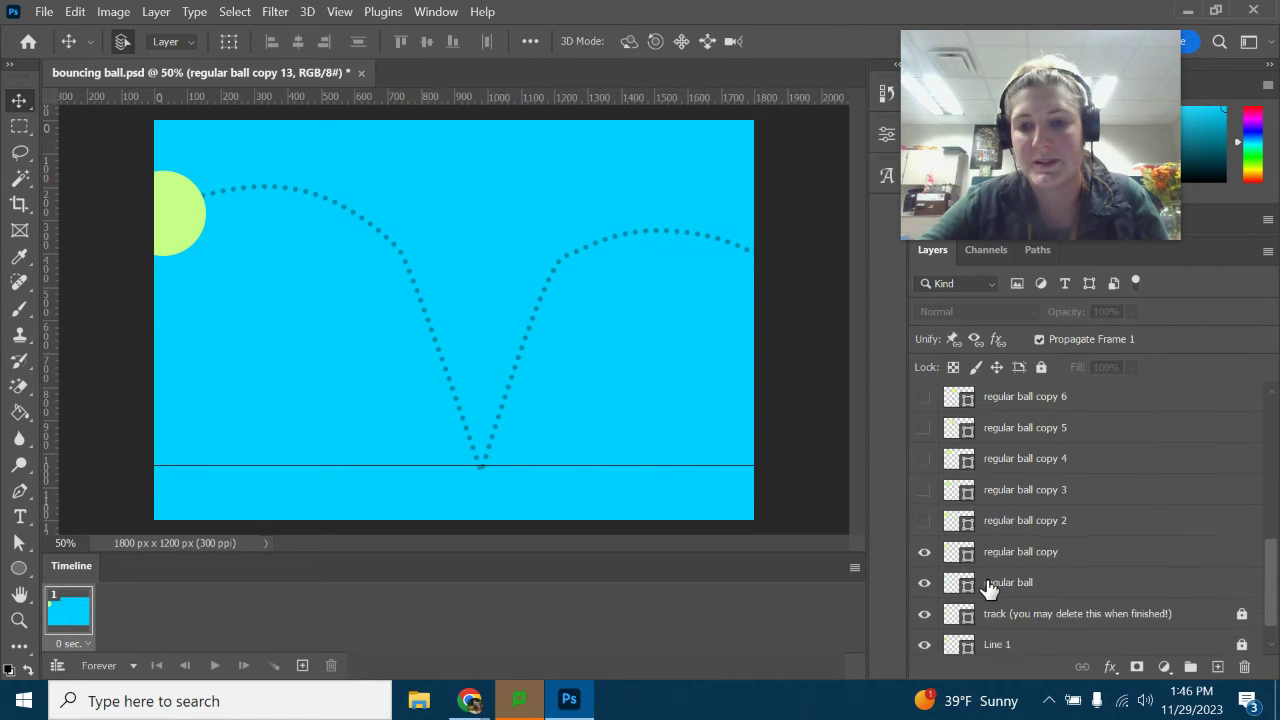
{"action": "left_click_drag", "start_coordinate": [921, 529], "coordinate": [925, 590]}
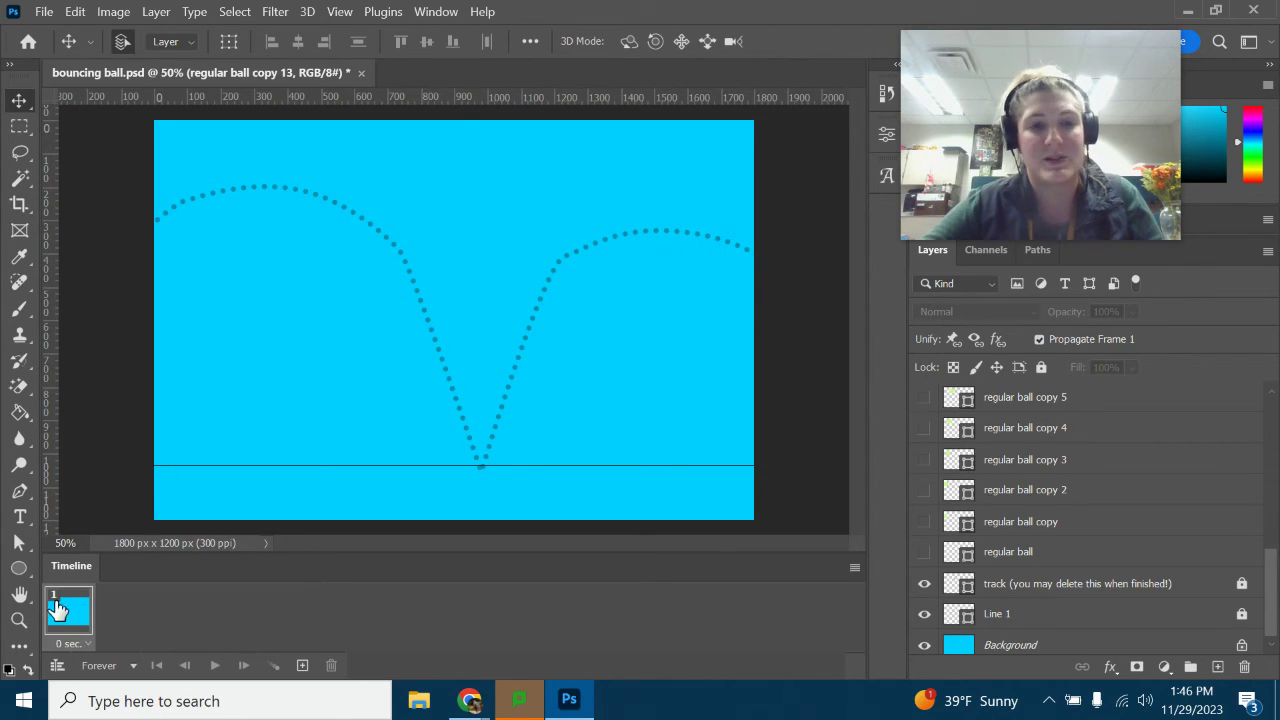
Add frames 2 to 4, each showing the next, larger ball position along the arc.
{"action": "left_click", "coordinate": [303, 666]}
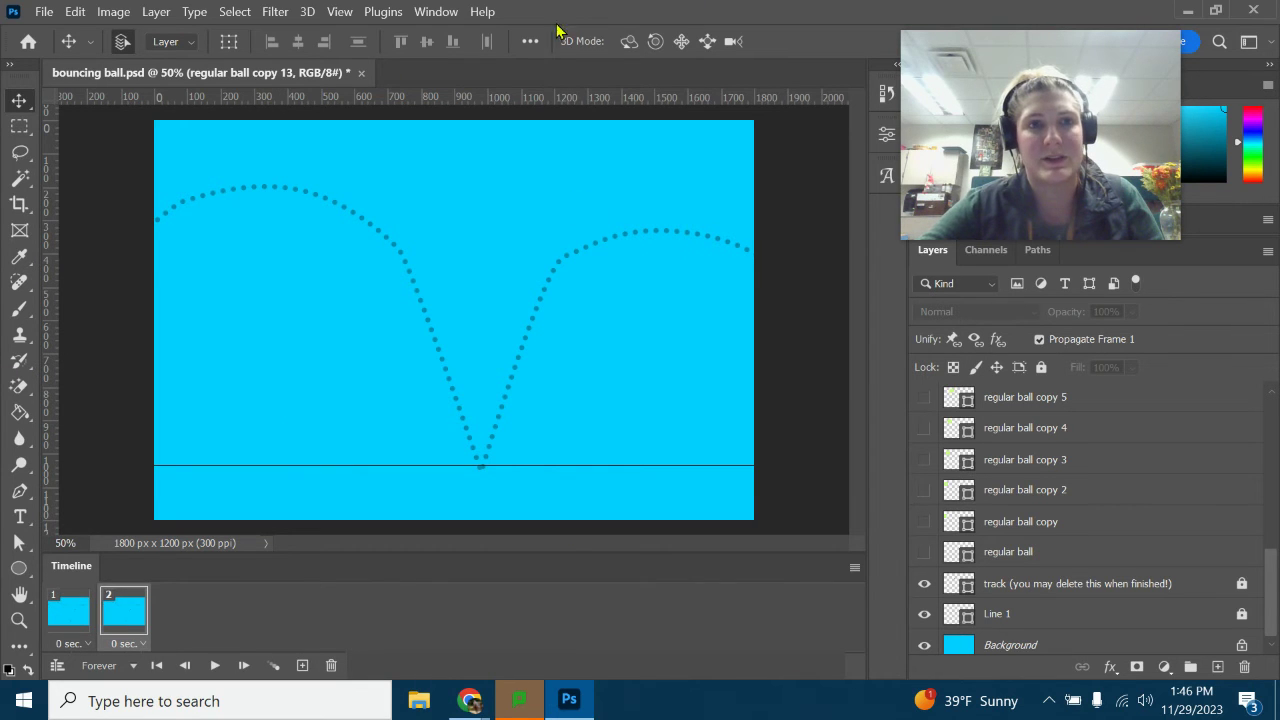
{"action": "left_click", "coordinate": [430, 13]}
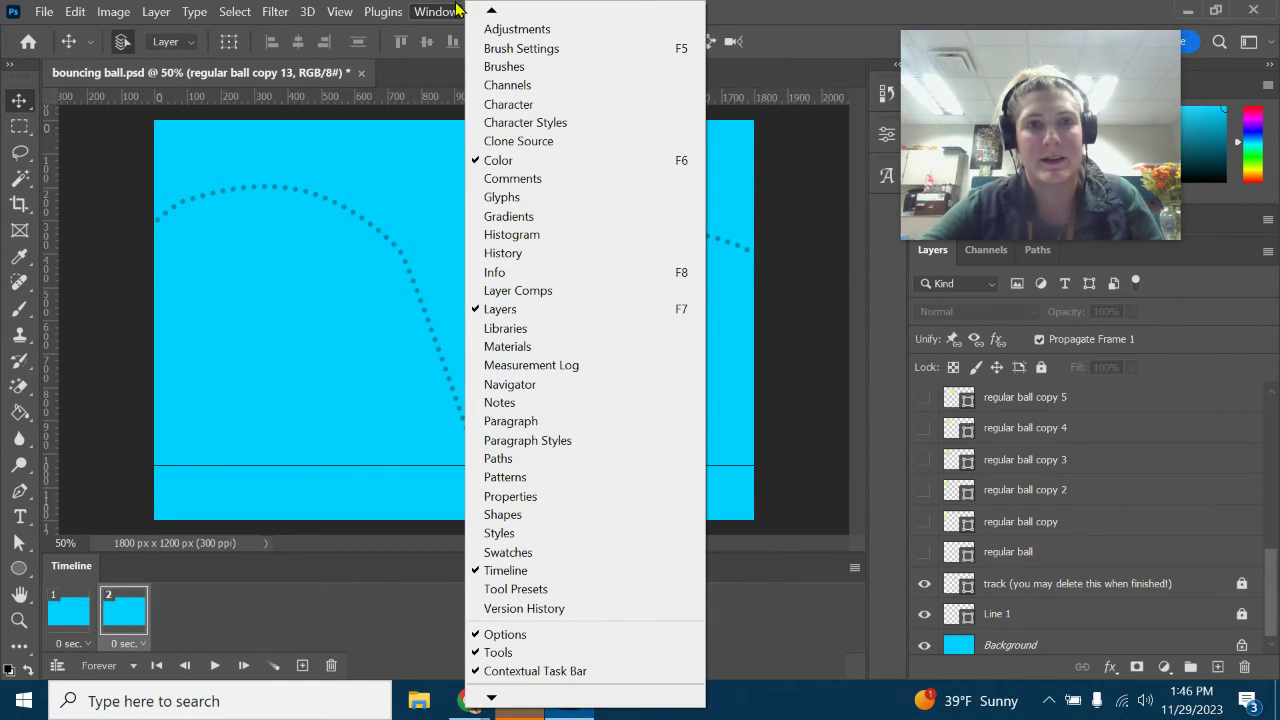
{"action": "left_click", "coordinate": [436, 11]}
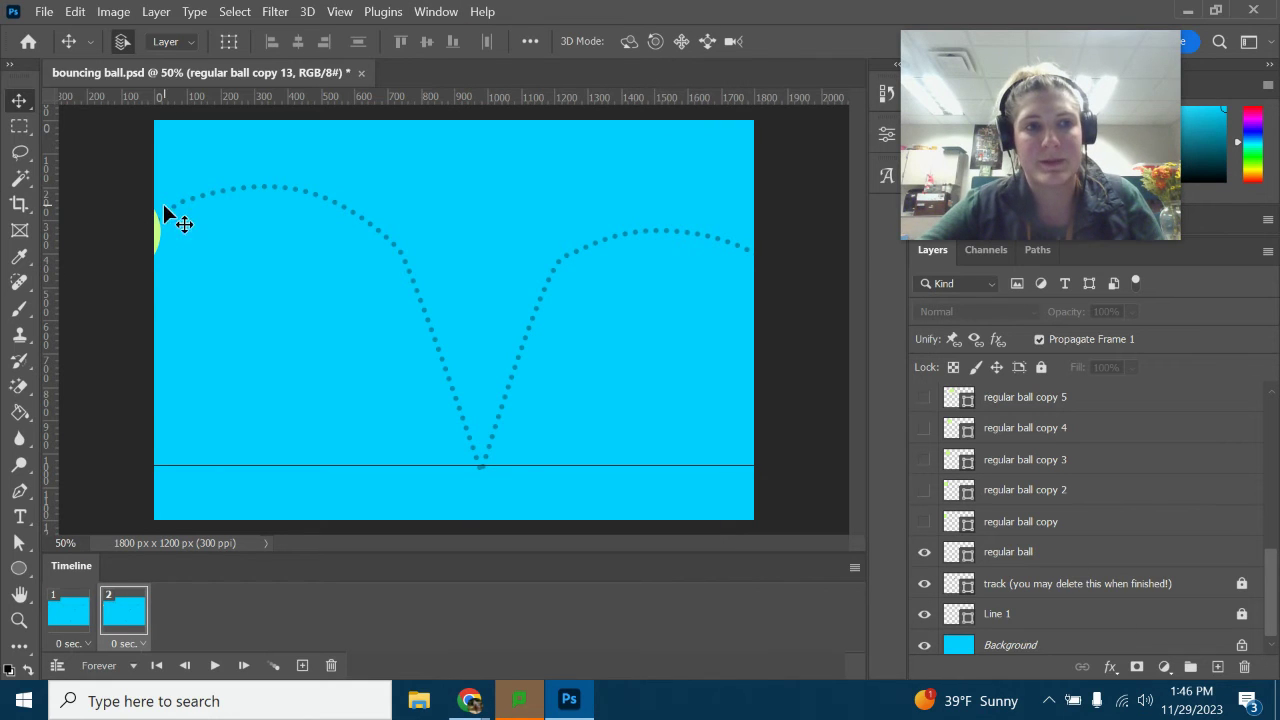
{"action": "left_click", "coordinate": [302, 665]}
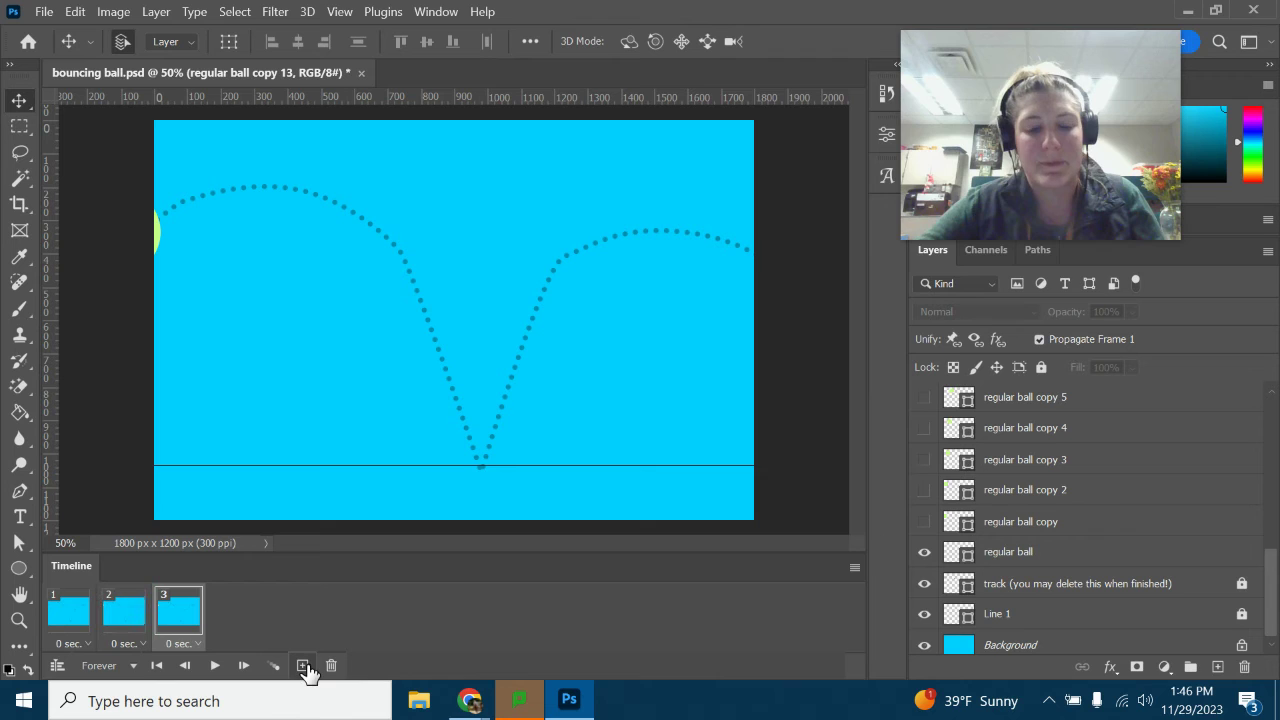
{"action": "left_click", "coordinate": [922, 522]}
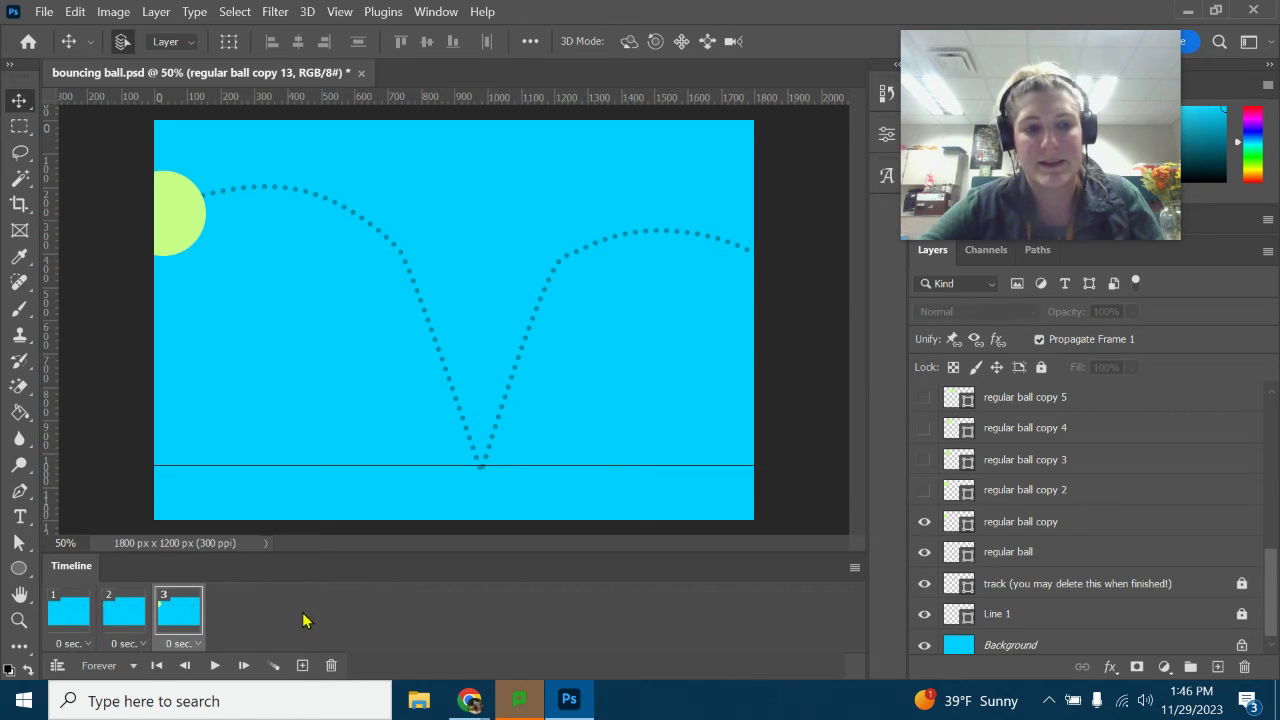
{"action": "left_click", "coordinate": [304, 665]}
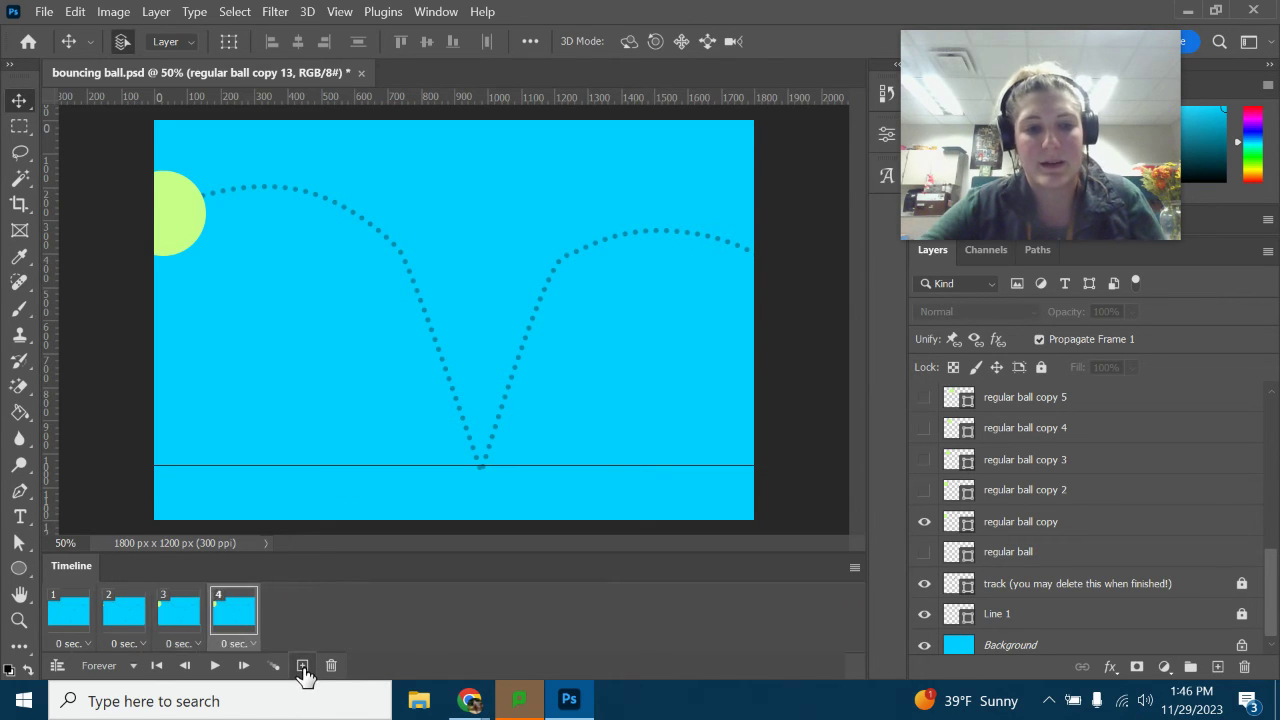
{"action": "left_click", "coordinate": [922, 522]}
{"action": "left_click", "coordinate": [924, 490]}
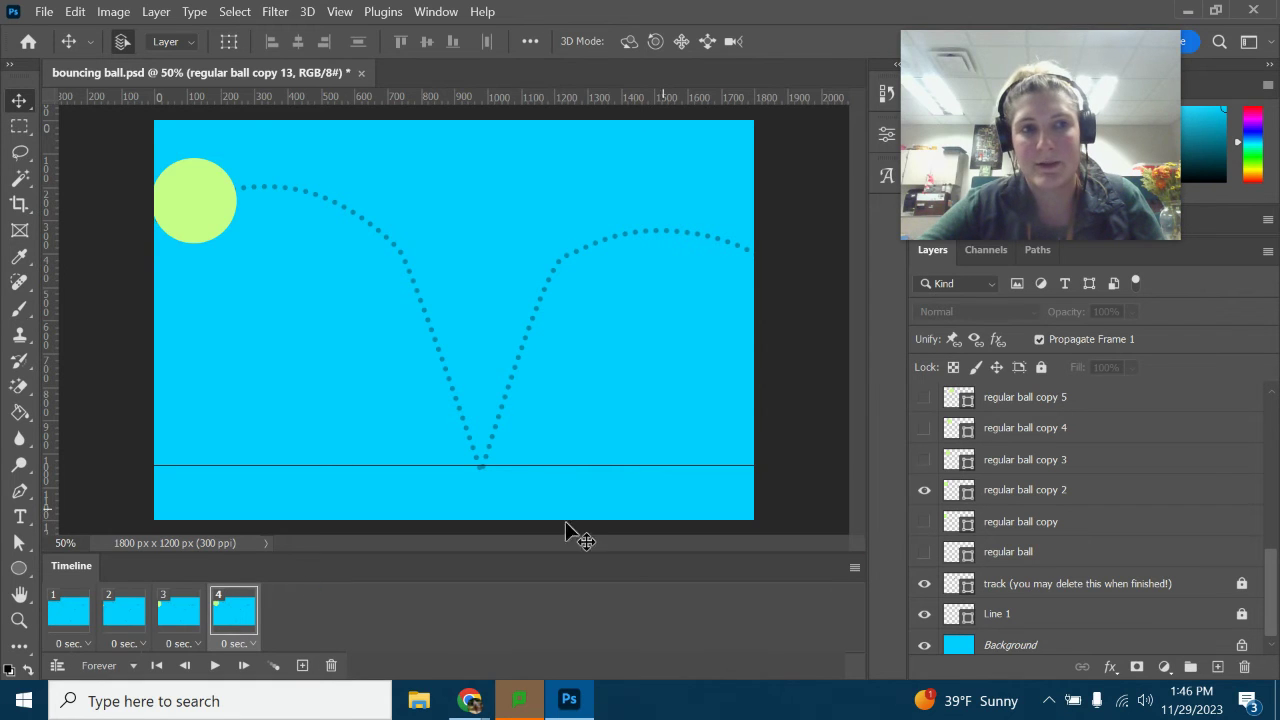
Add frames 5 to 7, showing regular ball copies 3 and 4, then the ball further right.
{"action": "left_click", "coordinate": [302, 665]}
{"action": "left_click", "coordinate": [924, 491]}
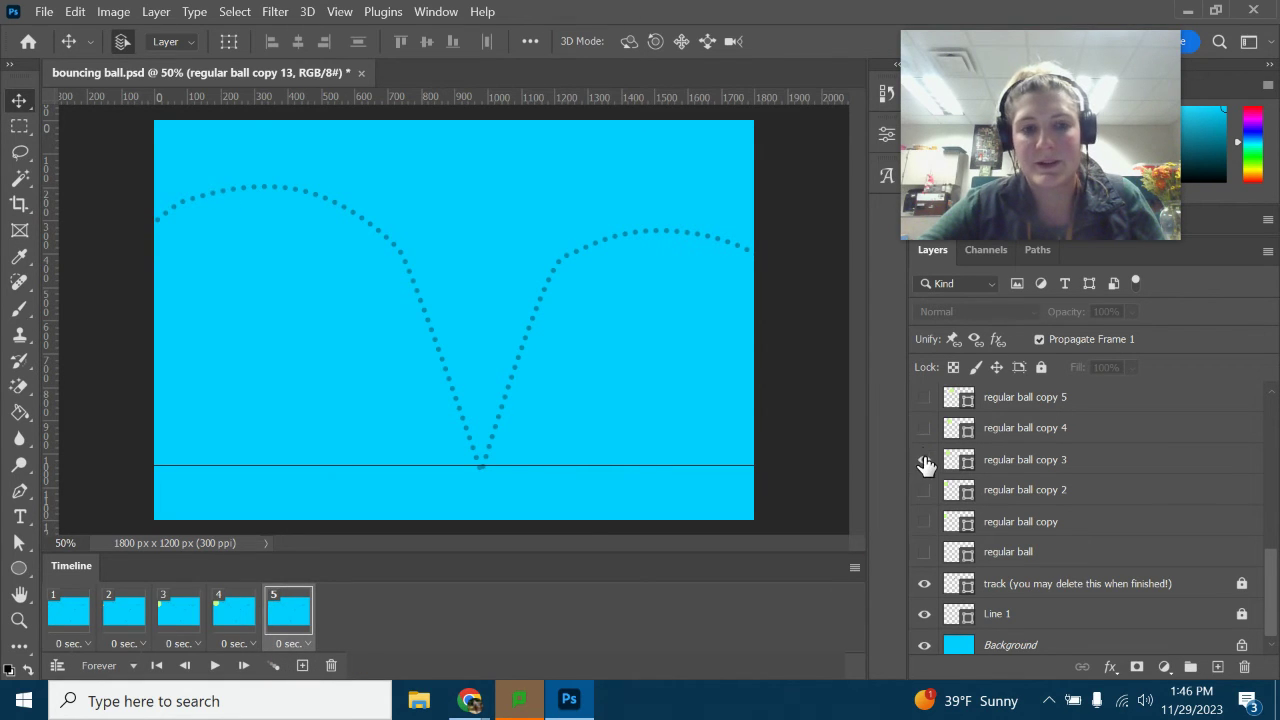
{"action": "left_click", "coordinate": [924, 459]}
{"action": "left_click", "coordinate": [302, 665]}
{"action": "left_click", "coordinate": [924, 459]}
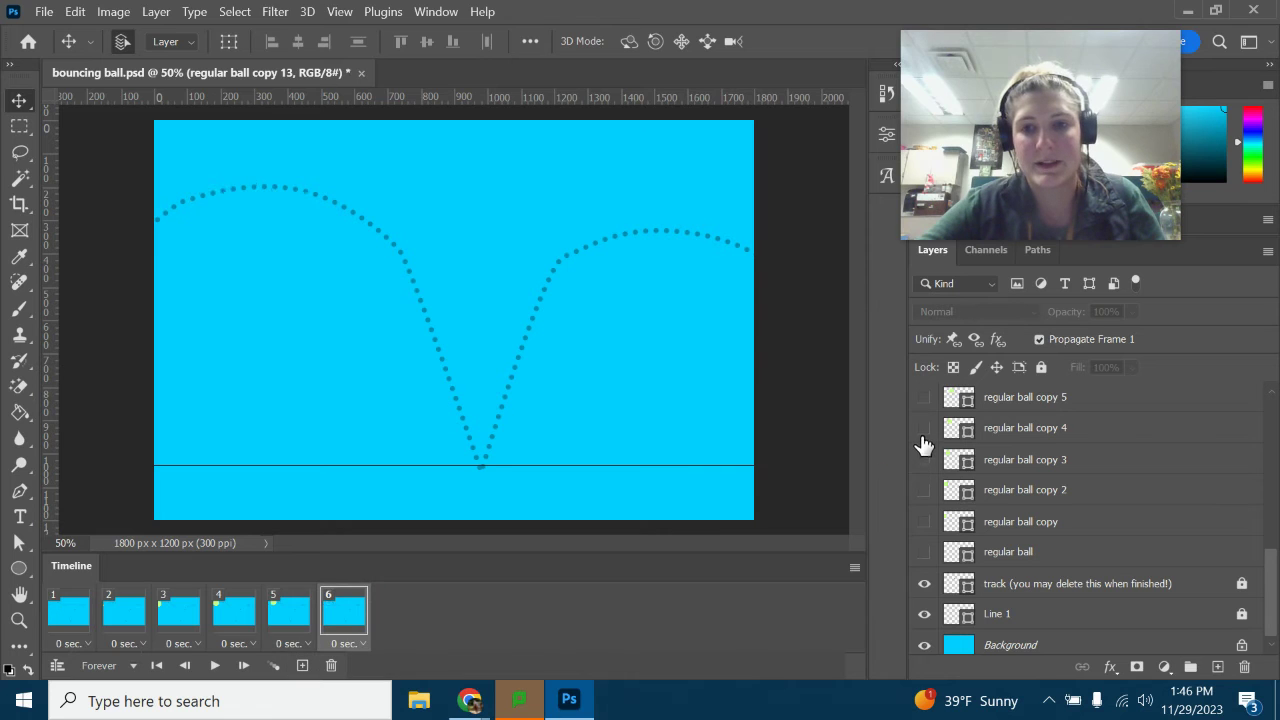
{"action": "left_click", "coordinate": [924, 428]}
{"action": "left_click", "coordinate": [302, 665]}
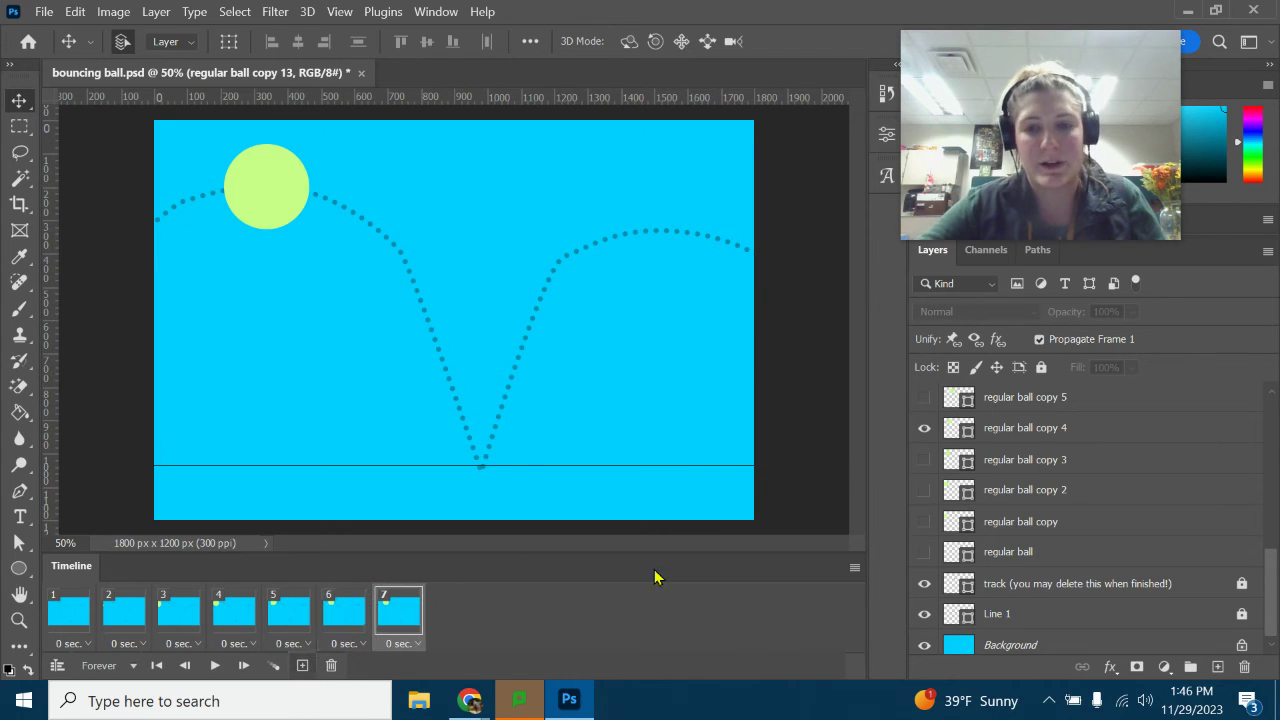
{"action": "left_click", "coordinate": [924, 428]}
{"action": "left_click", "coordinate": [924, 397]}
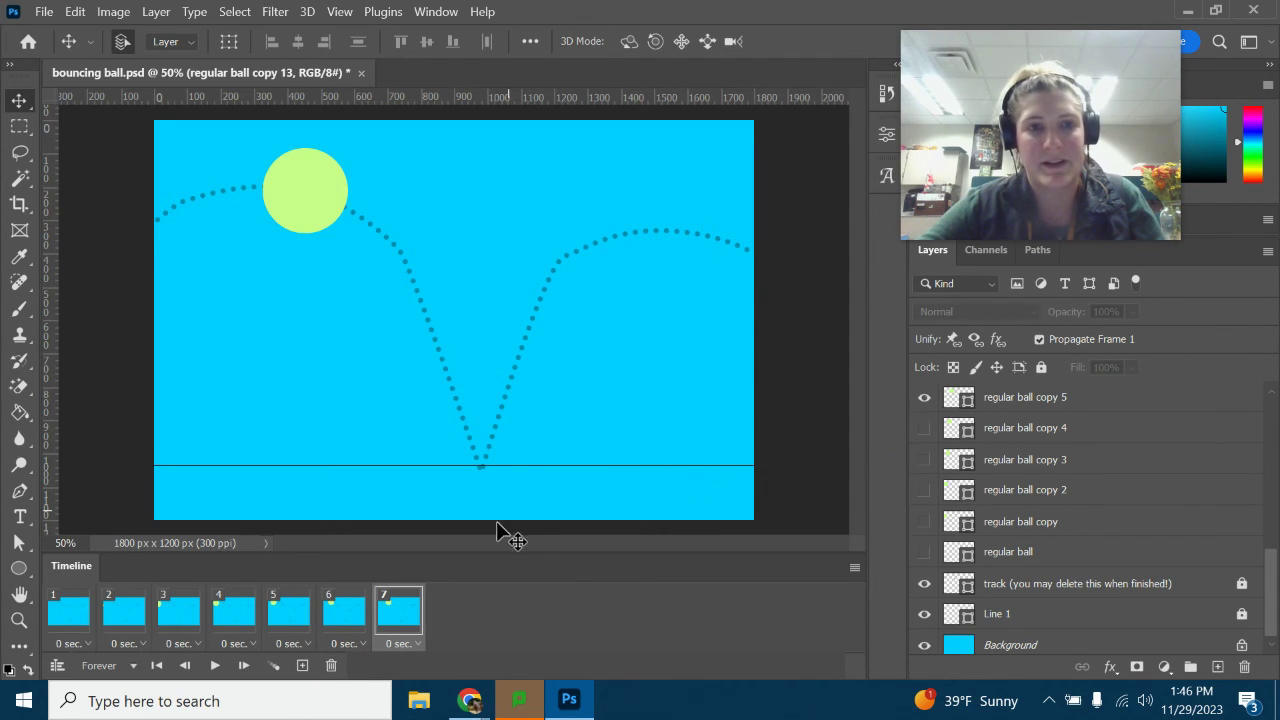
Add frames 8 to 10 with regular ball copy 6 and later positions, hiding round copy 7.
{"action": "left_click", "coordinate": [302, 665]}
{"action": "scroll", "coordinate": [1040, 440], "scroll_direction": "up", "scroll_amount": 3}
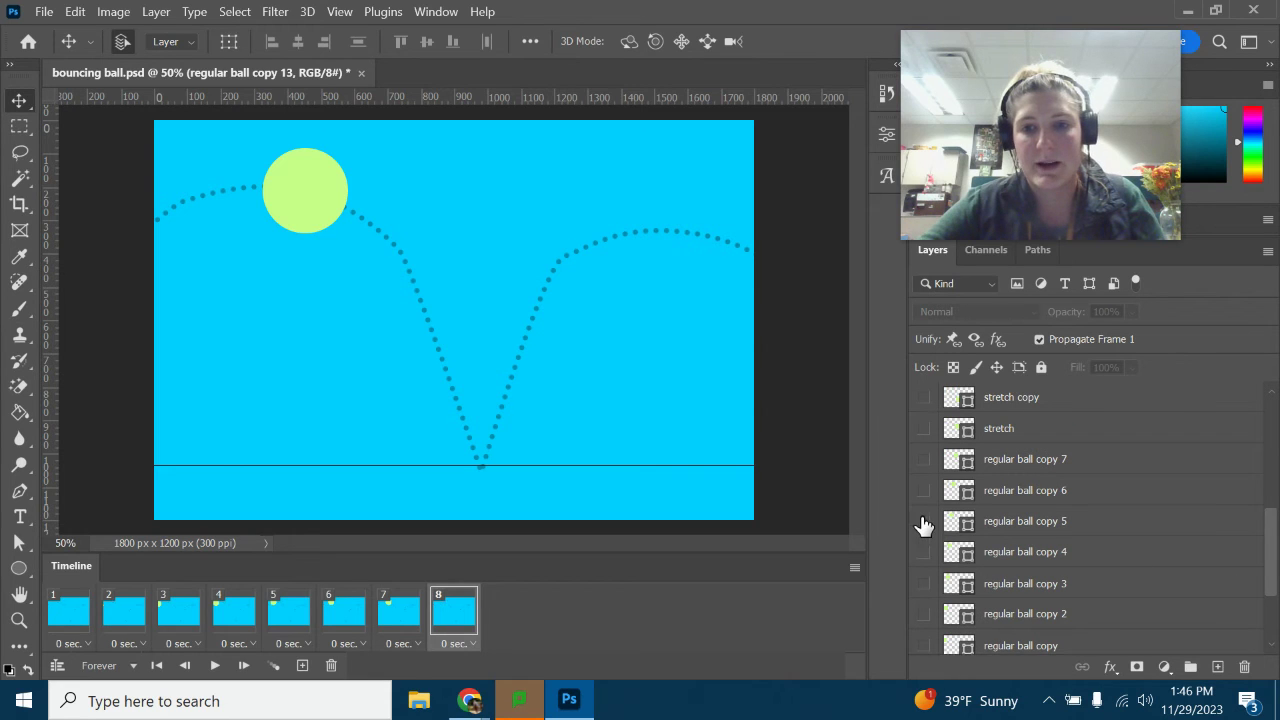
{"action": "left_click", "coordinate": [924, 523]}
{"action": "left_click", "coordinate": [925, 490]}
{"action": "left_click", "coordinate": [302, 667]}
{"action": "left_click", "coordinate": [924, 490]}
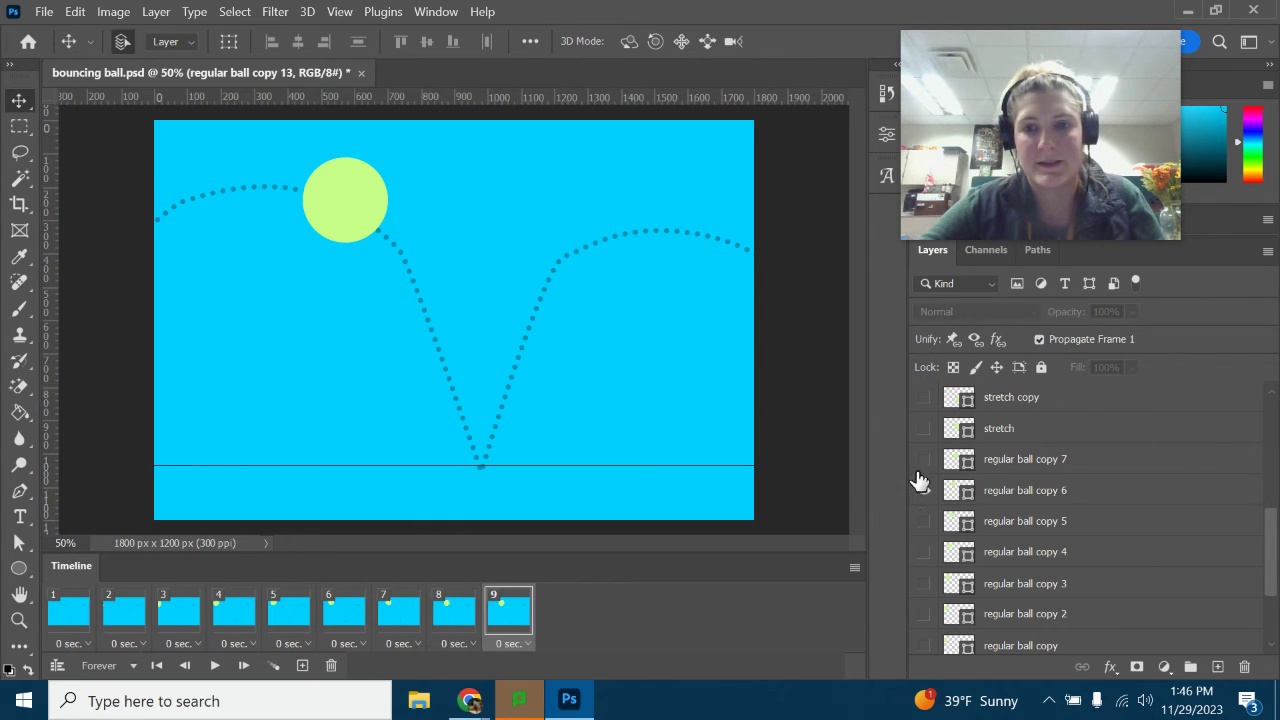
{"action": "left_click", "coordinate": [924, 490]}
{"action": "left_click", "coordinate": [924, 490]}
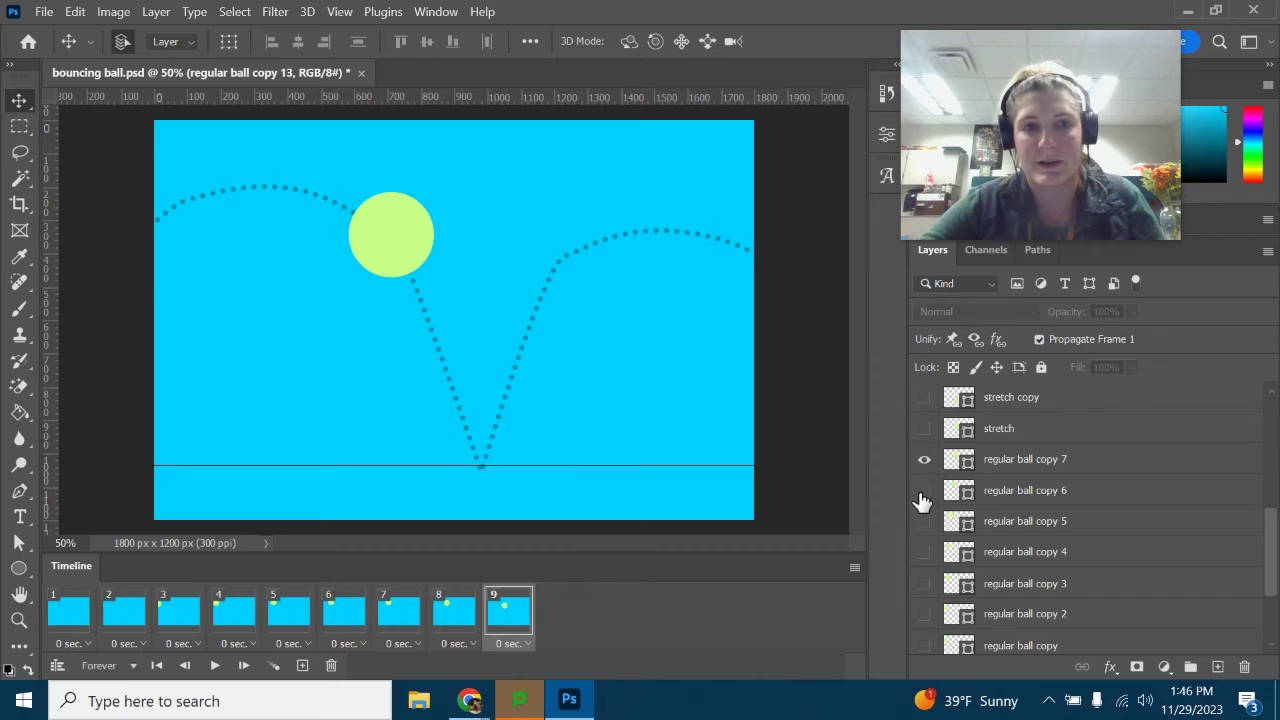
{"action": "left_click", "coordinate": [302, 666]}
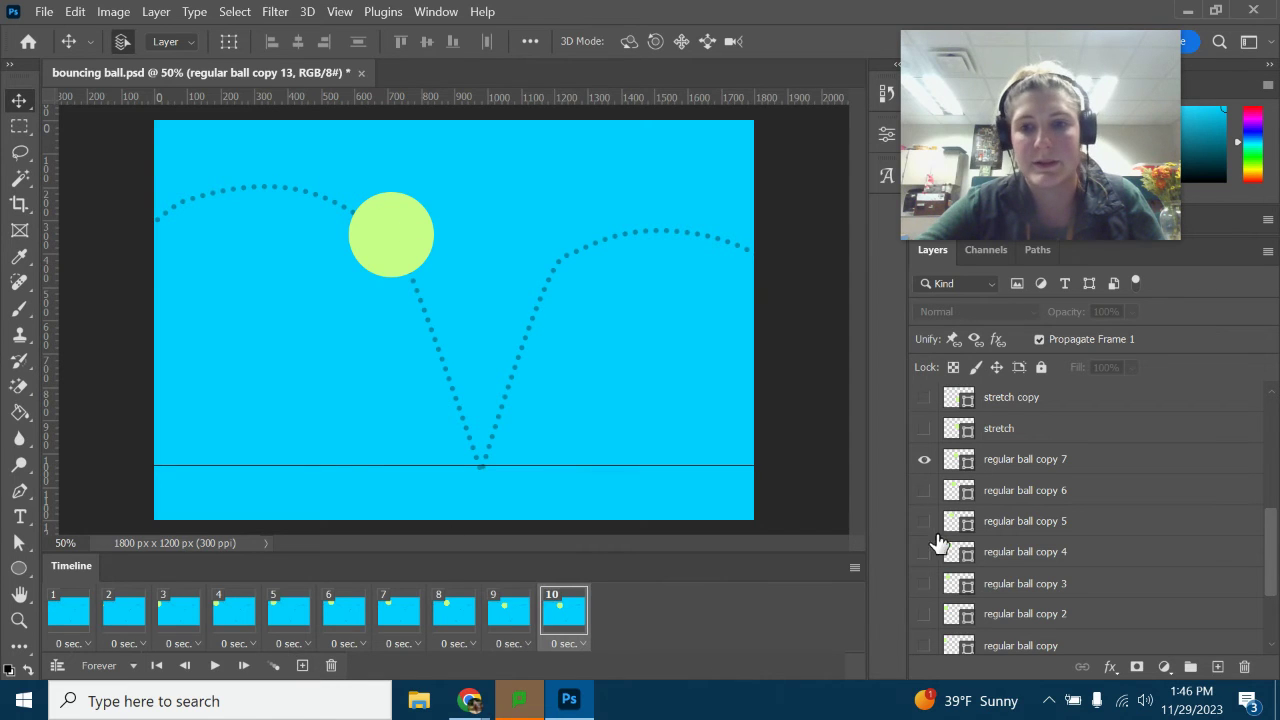
{"action": "left_click", "coordinate": [922, 461]}
Show the stretched ball in frame 10, then add frames 11 and 12 with stretch copy and stretch copy 2.
{"action": "left_click", "coordinate": [922, 428]}
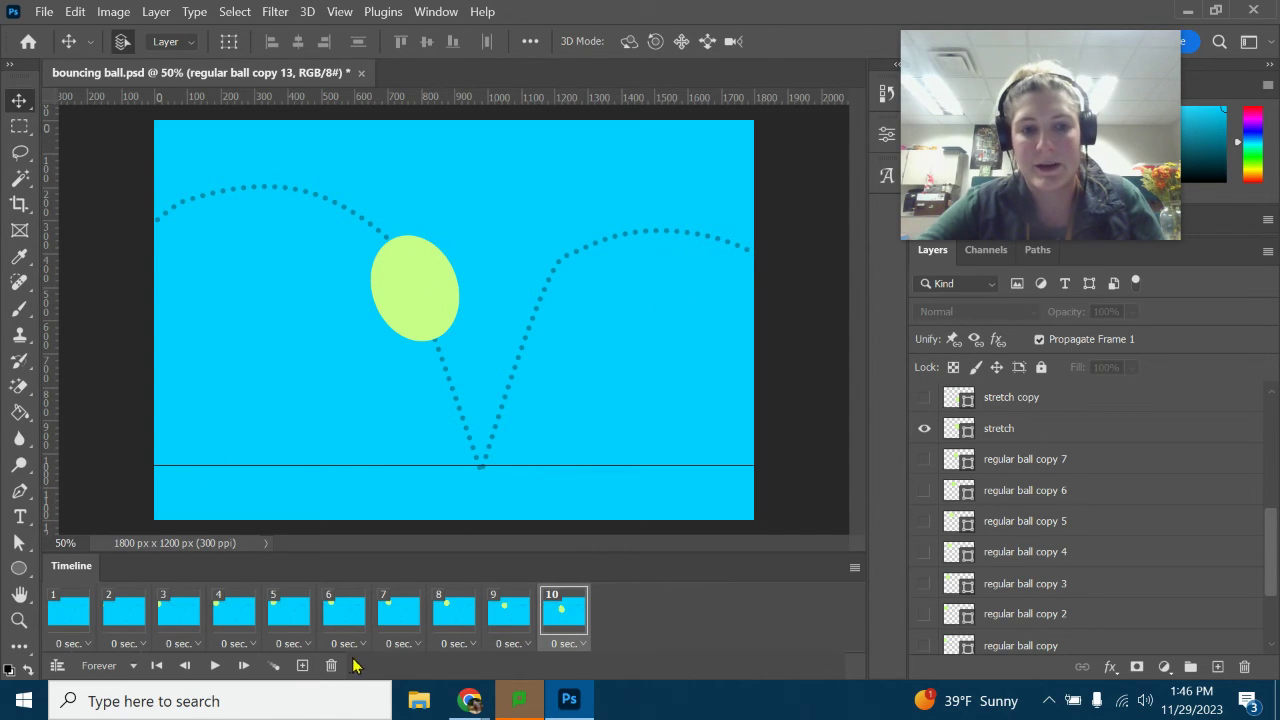
{"action": "left_click", "coordinate": [302, 666]}
{"action": "scroll", "coordinate": [1010, 478], "scroll_direction": "up", "scroll_amount": 3}
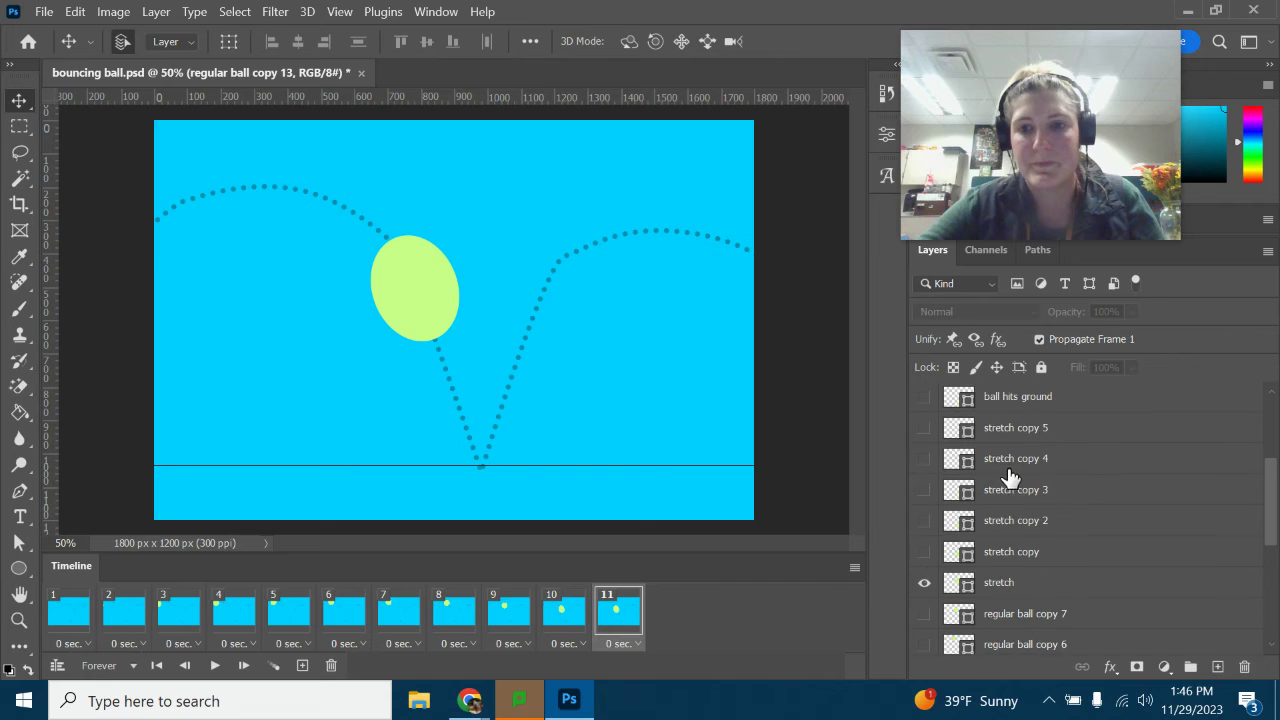
{"action": "left_click", "coordinate": [923, 552]}
{"action": "left_click", "coordinate": [923, 582]}
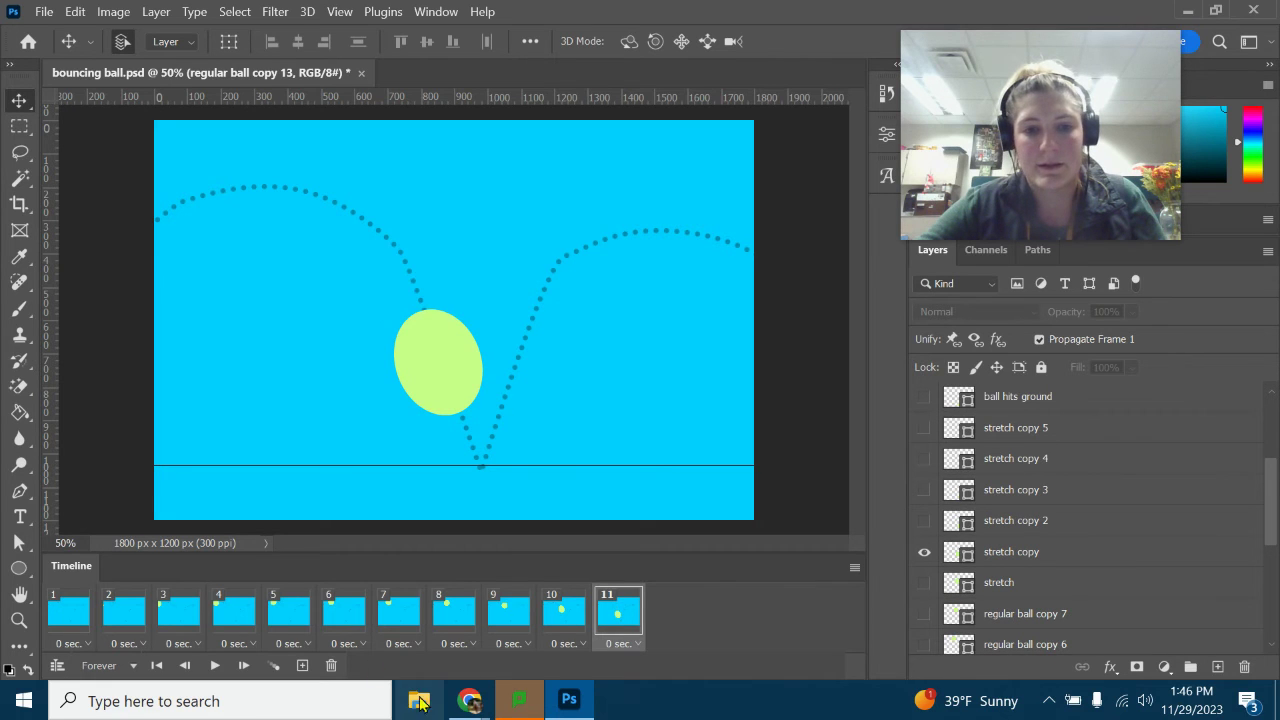
{"action": "left_click", "coordinate": [302, 666]}
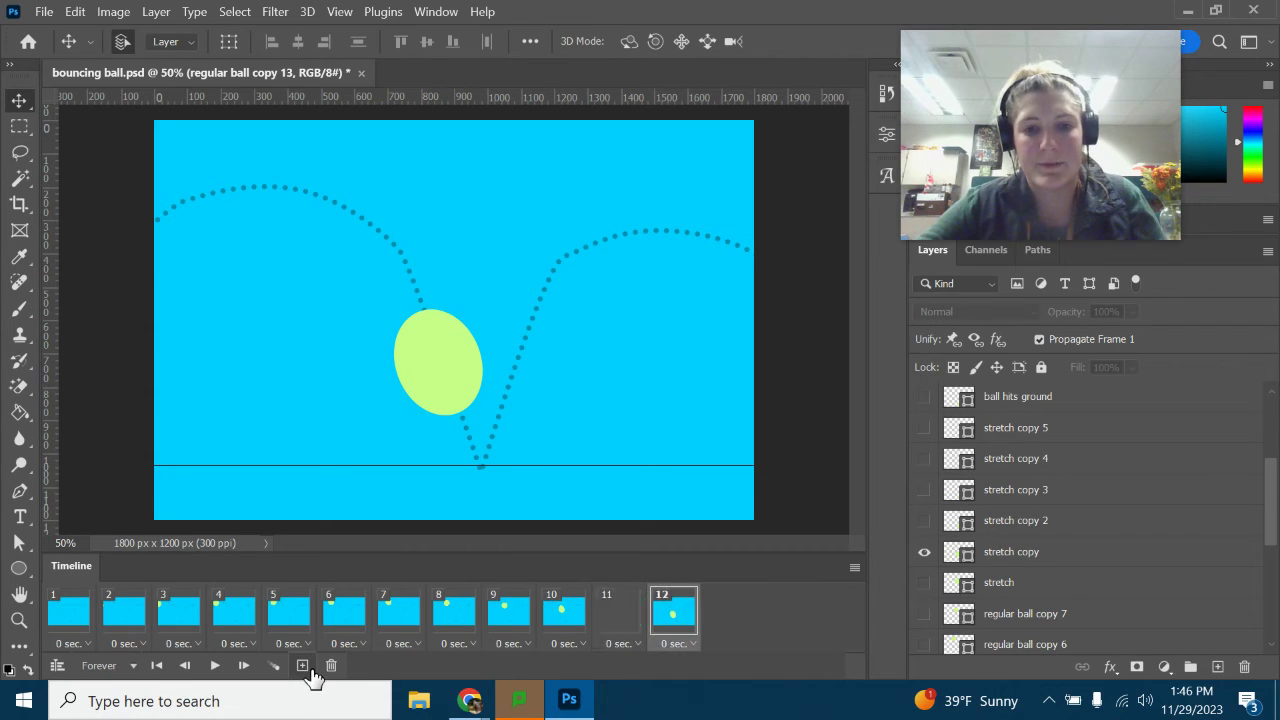
{"action": "left_click", "coordinate": [924, 521]}
{"action": "left_click", "coordinate": [924, 552]}
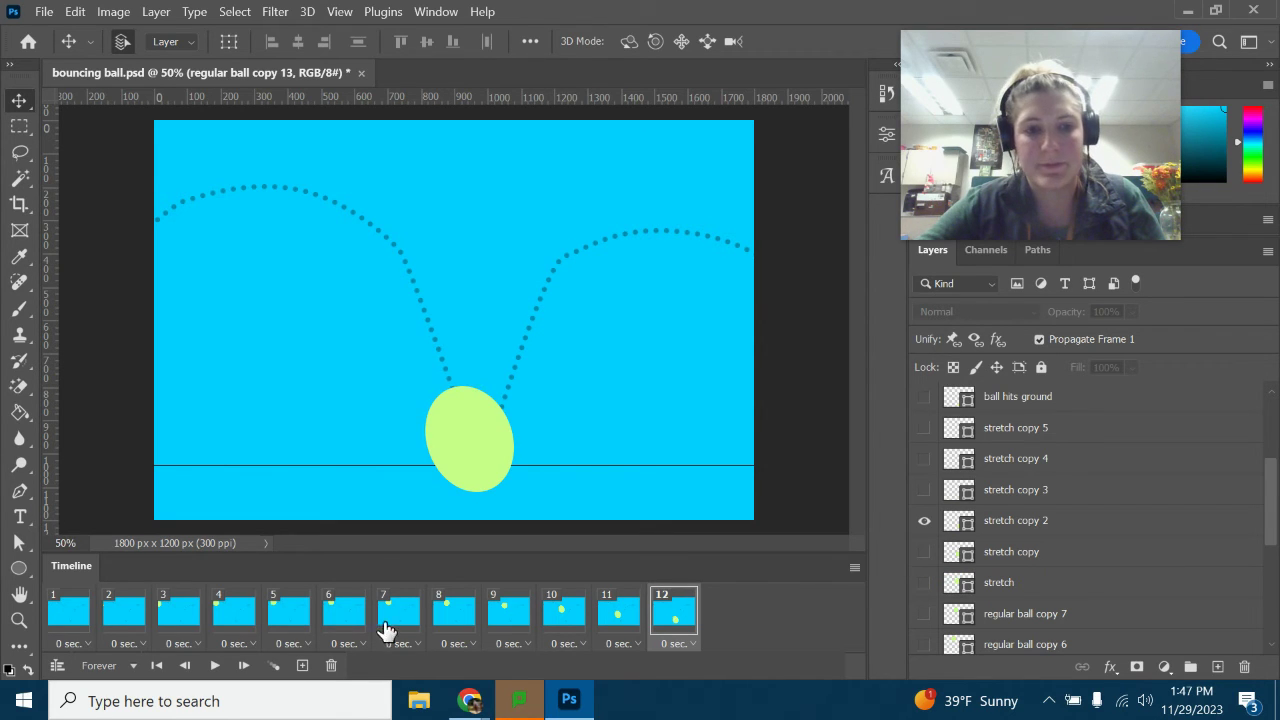
Add frame 13 with the flattened ground-impact ball and frame 14 with the tilted stretch copy 3.
{"action": "left_click", "coordinate": [302, 666]}
{"action": "left_click", "coordinate": [924, 490]}
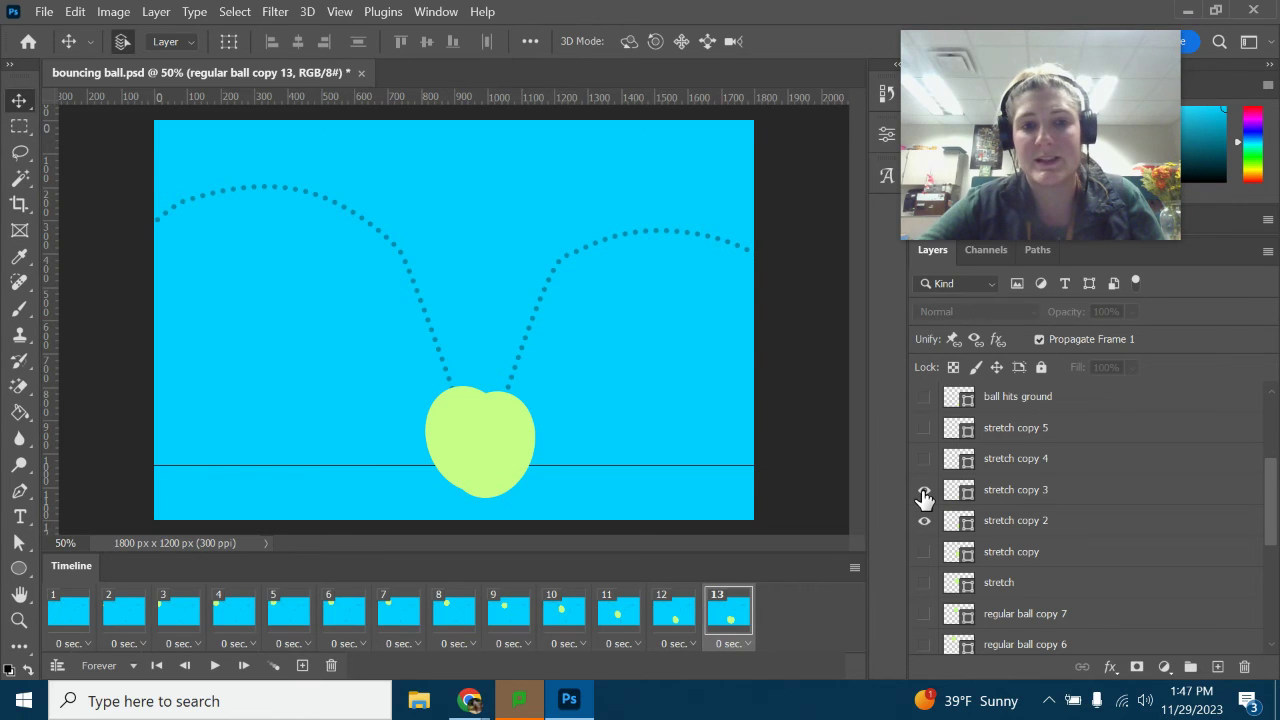
{"action": "left_click", "coordinate": [924, 494]}
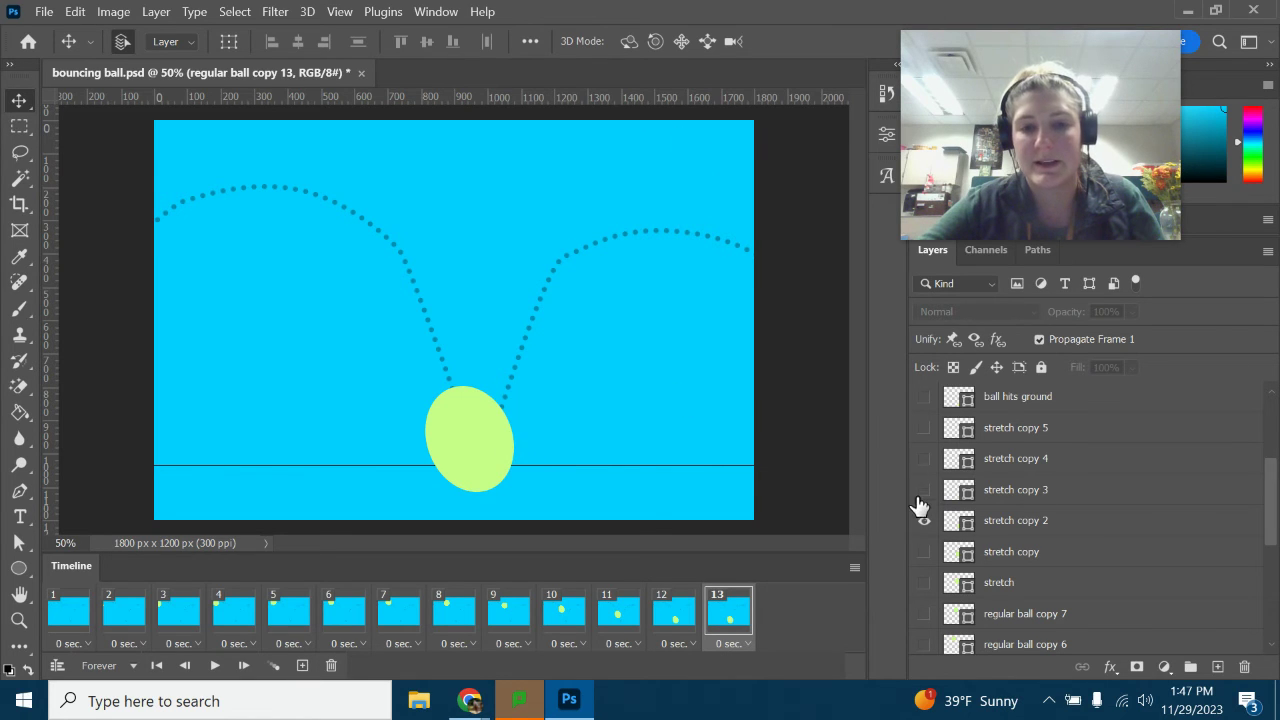
{"action": "left_click", "coordinate": [923, 521]}
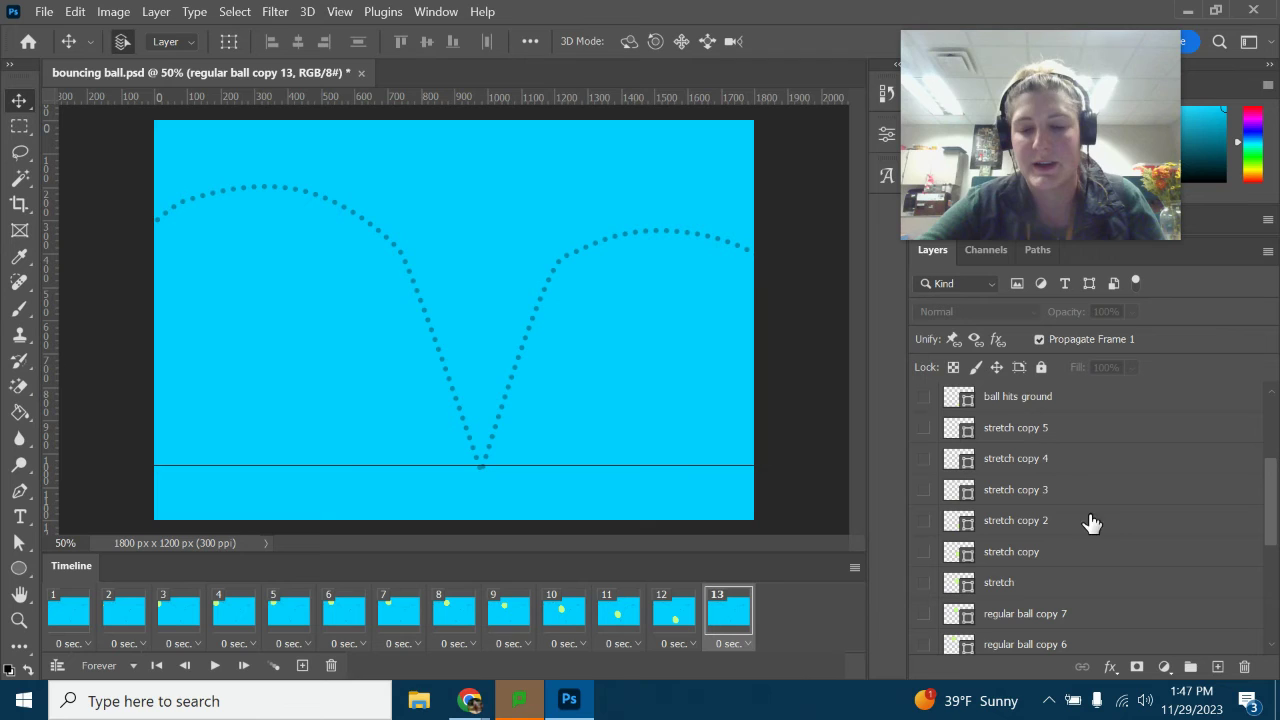
{"action": "left_click", "coordinate": [921, 398]}
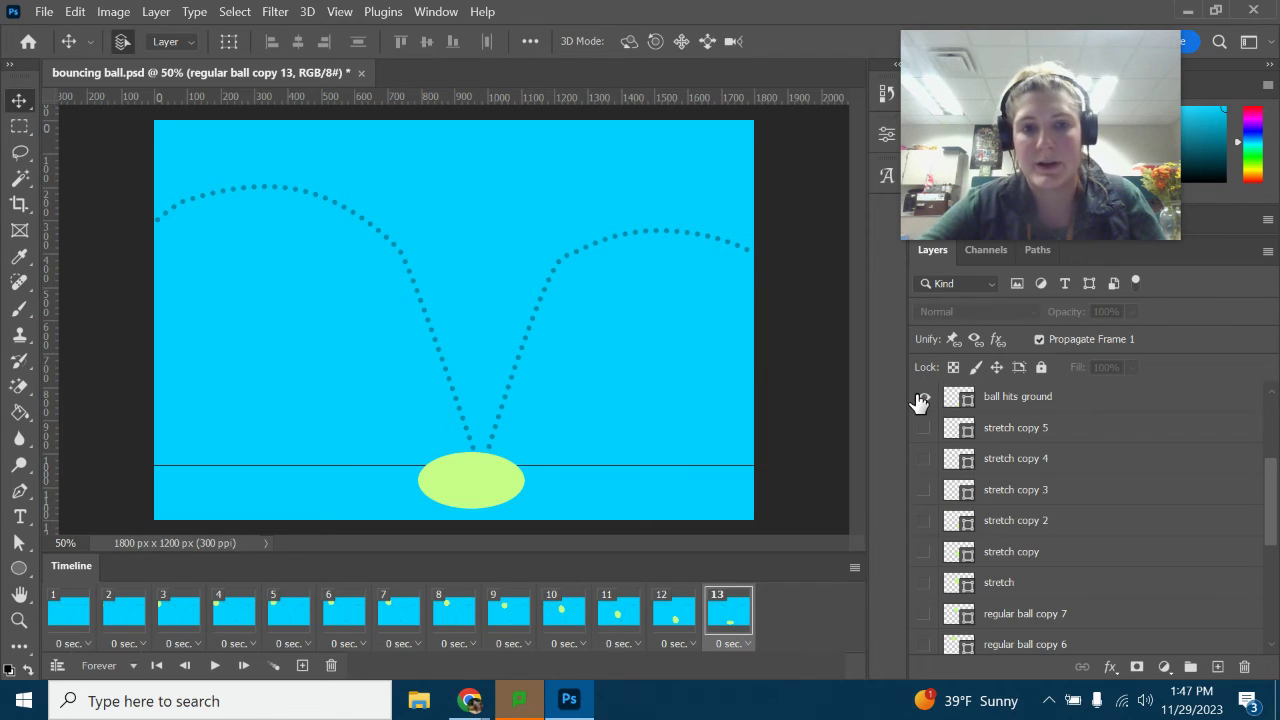
{"action": "left_click", "coordinate": [302, 666]}
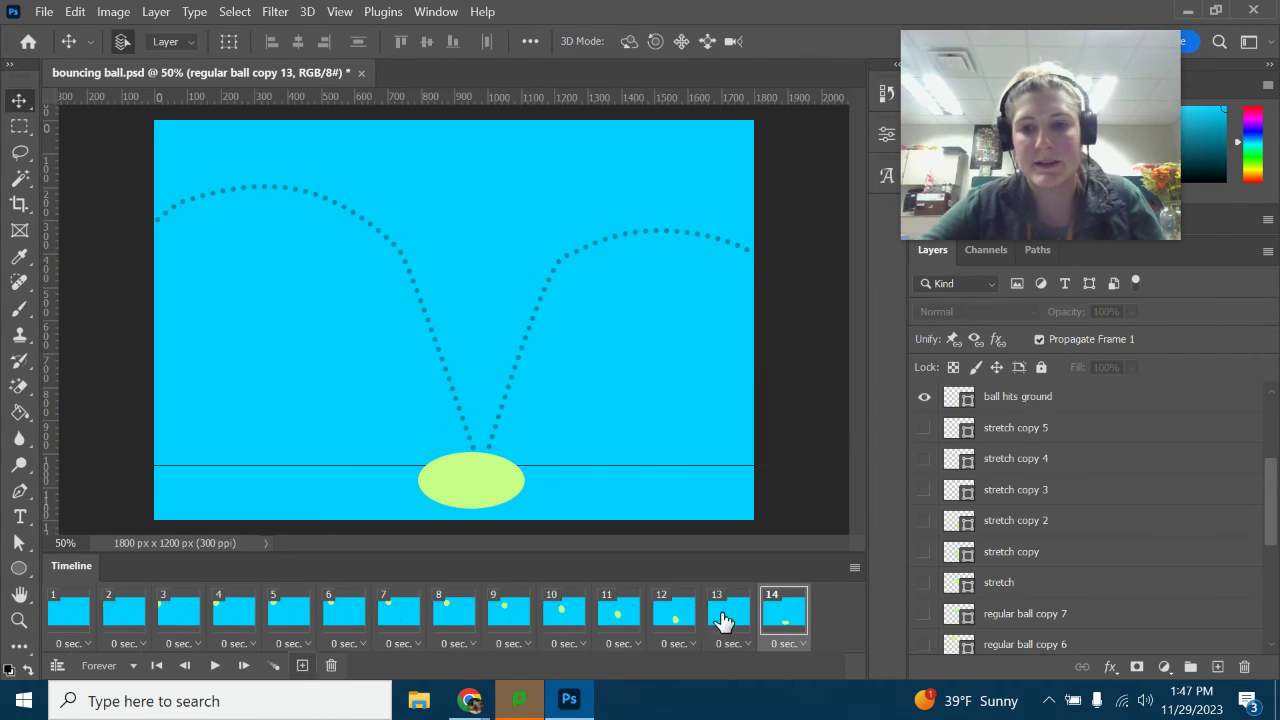
{"action": "left_click", "coordinate": [923, 521]}
{"action": "left_click", "coordinate": [923, 521]}
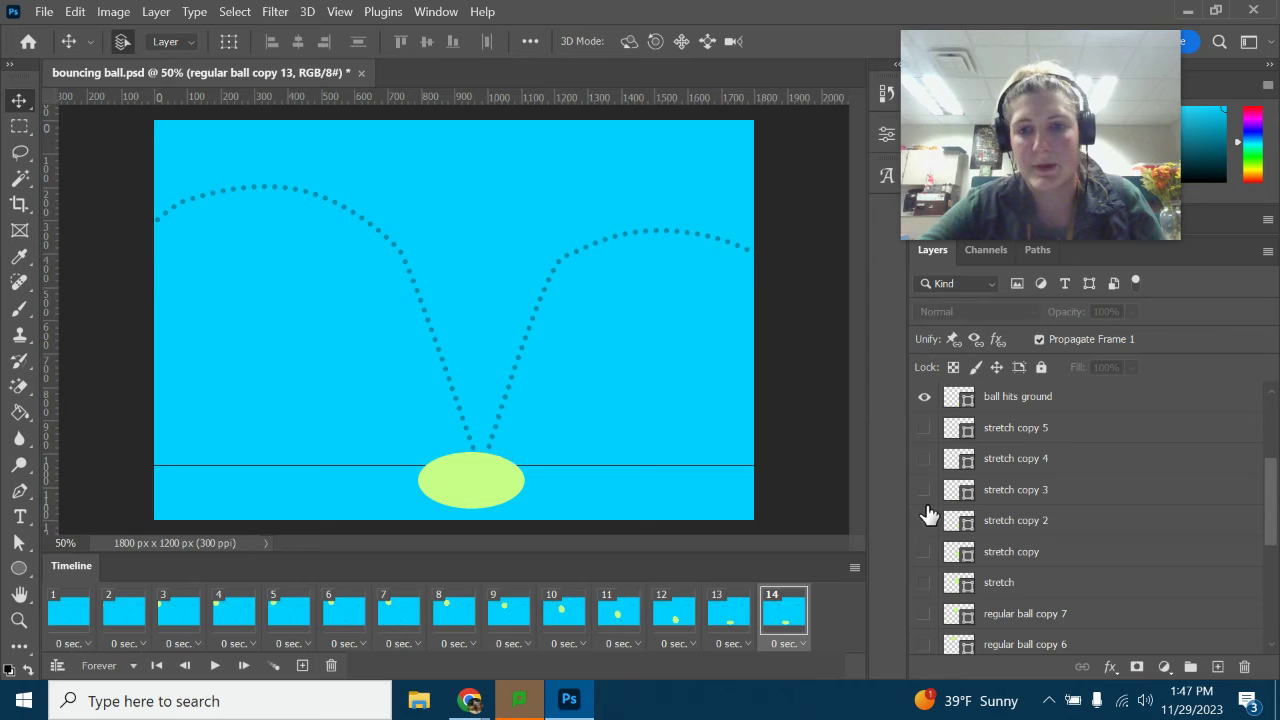
{"action": "left_click", "coordinate": [924, 489]}
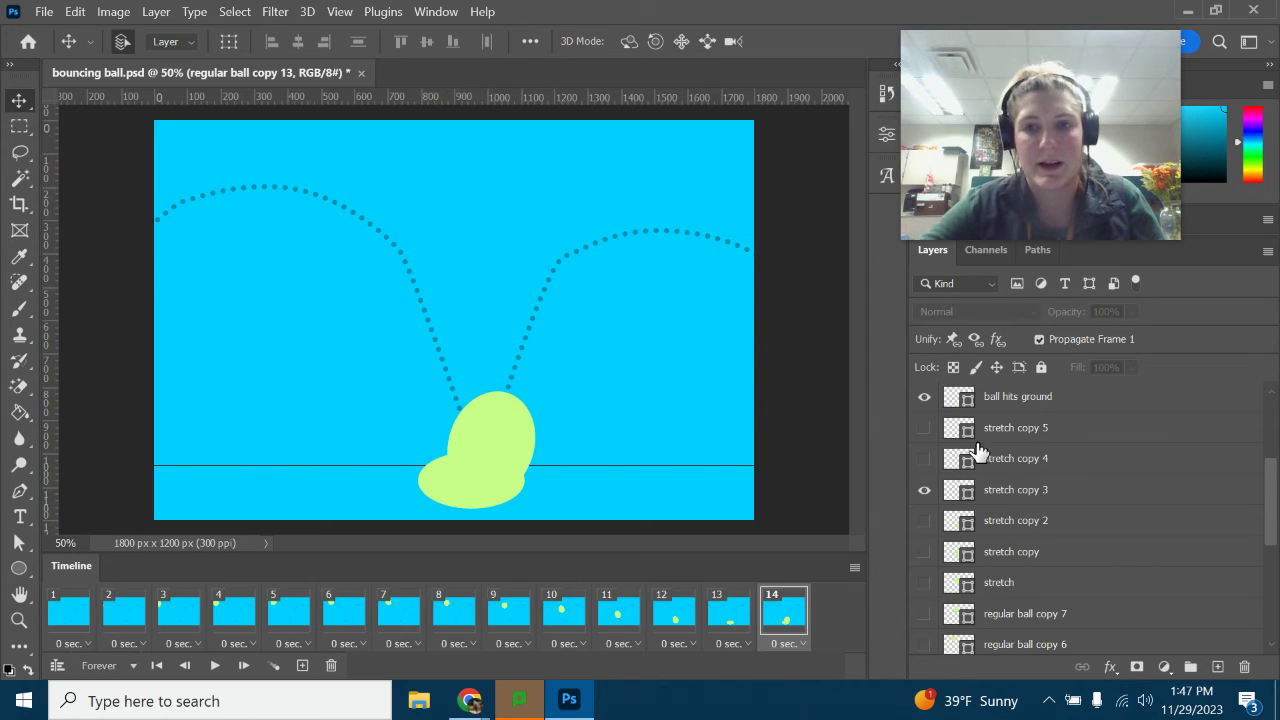
{"action": "left_click", "coordinate": [924, 398]}
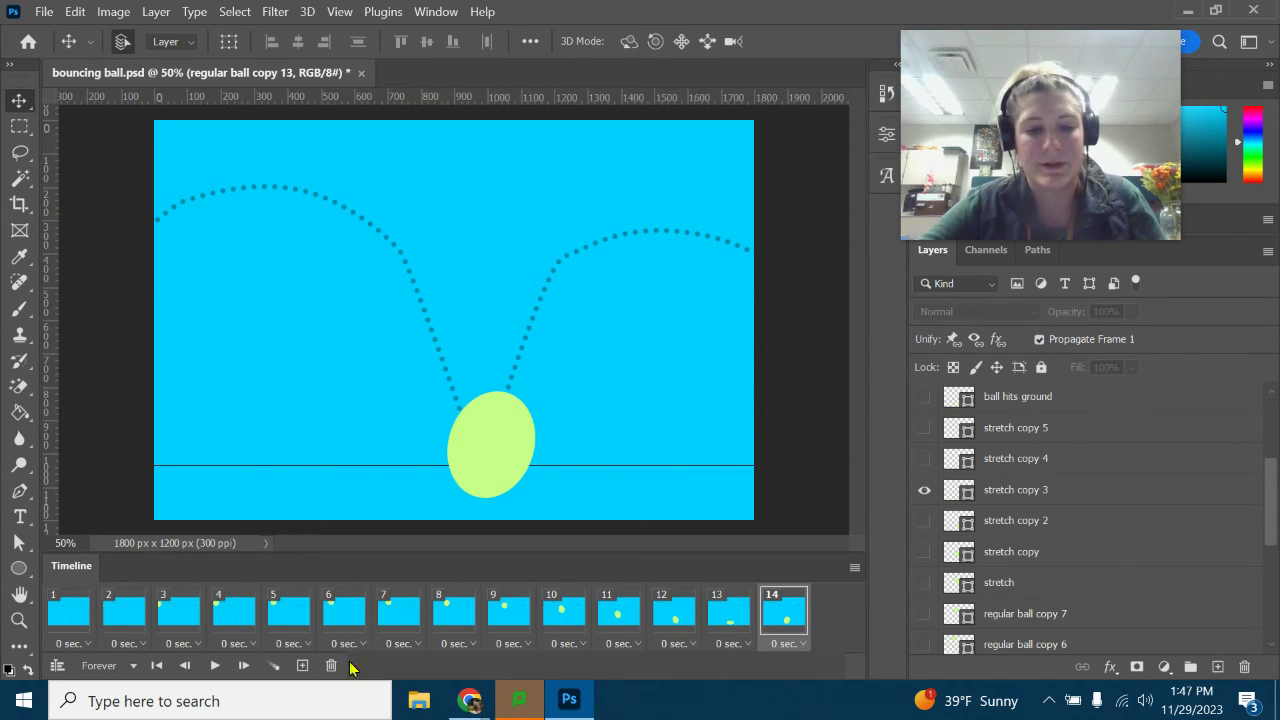
Add frames 15 to 17 showing stretch copy 4, stretch copy 5, then round regular ball copy 8.
{"action": "left_click", "coordinate": [302, 666]}
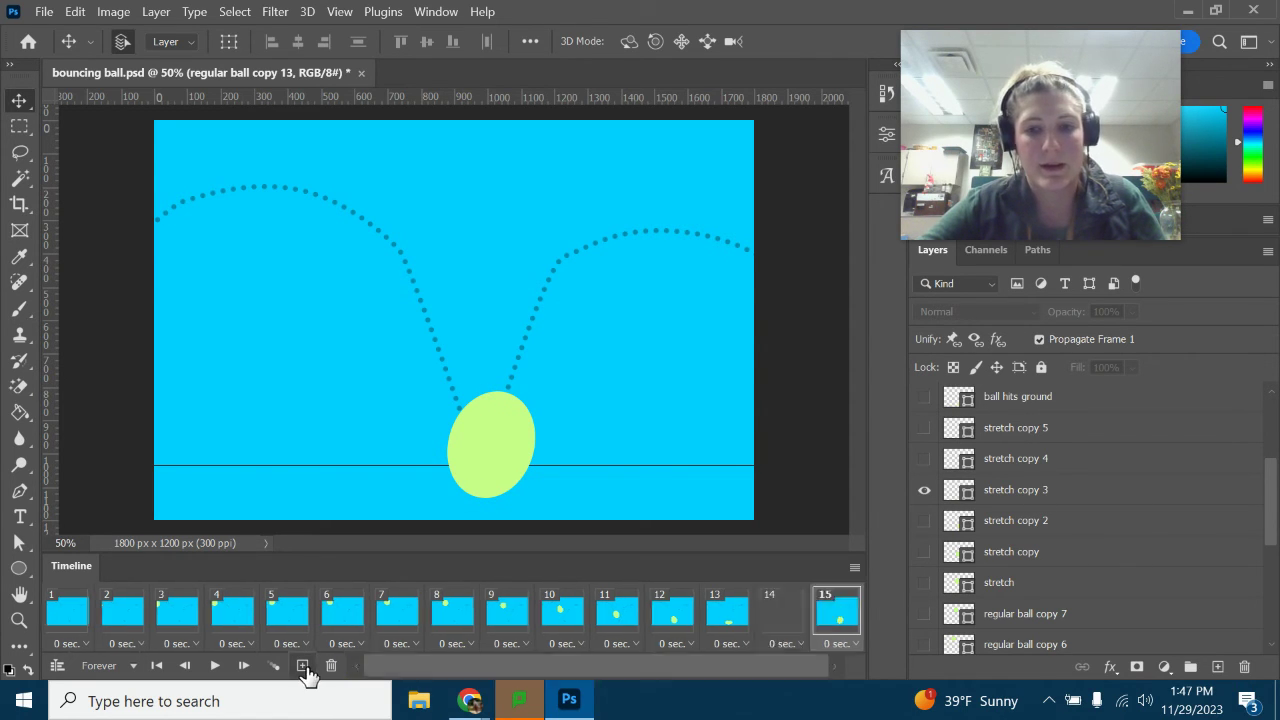
{"action": "left_click", "coordinate": [924, 459]}
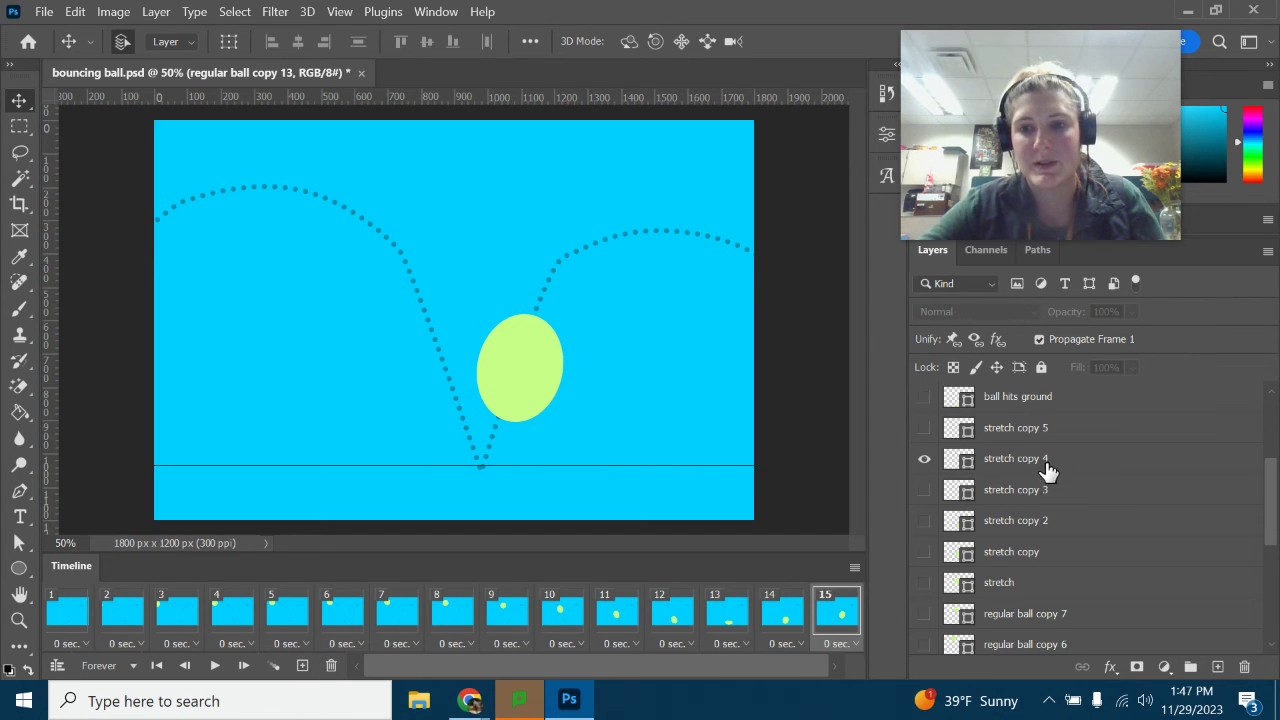
{"action": "left_click", "coordinate": [302, 666]}
{"action": "left_click", "coordinate": [924, 459]}
{"action": "left_click", "coordinate": [924, 428]}
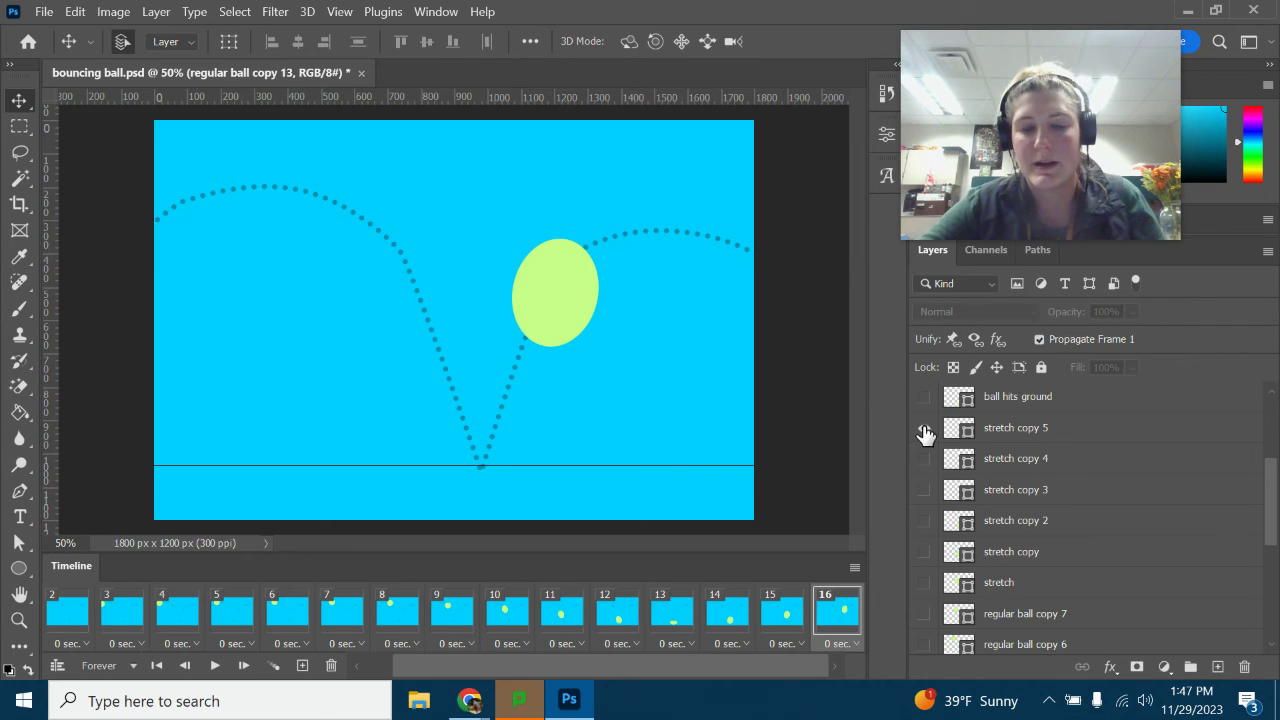
{"action": "left_click", "coordinate": [302, 666]}
{"action": "scroll", "coordinate": [1094, 490], "scroll_direction": "up", "scroll_amount": 1}
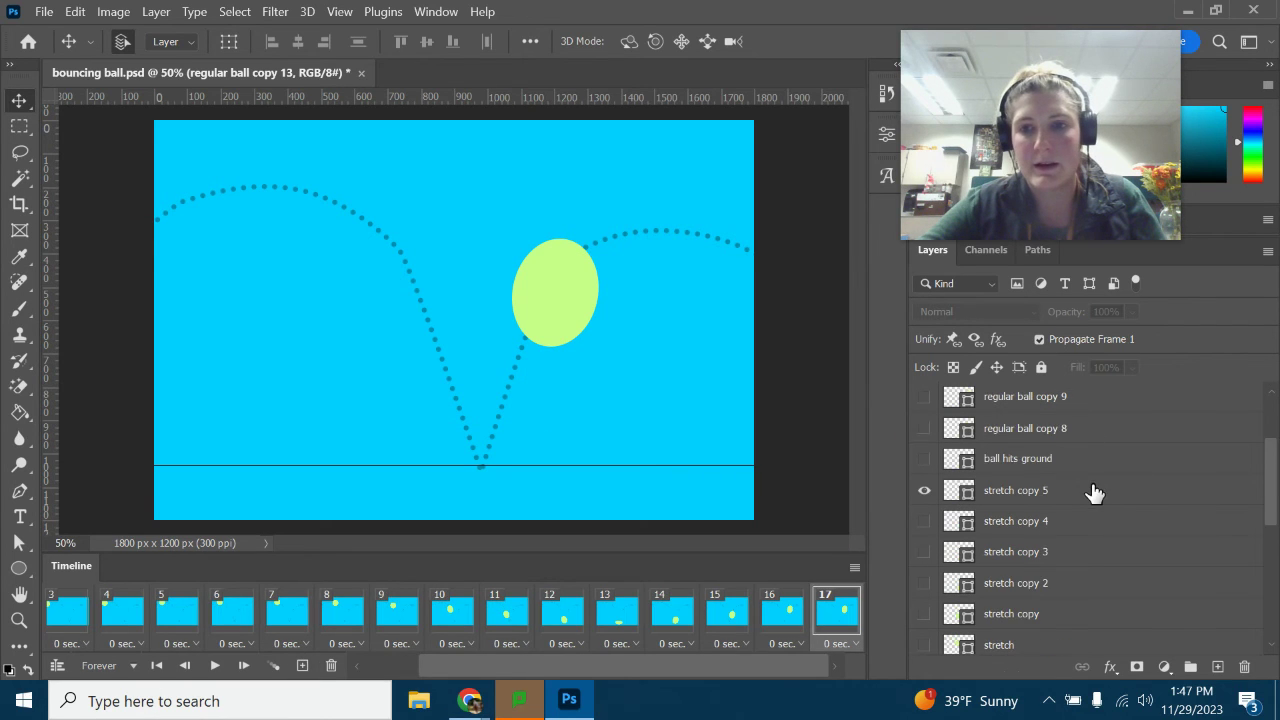
{"action": "scroll", "coordinate": [1094, 490], "scroll_direction": "up", "scroll_amount": 1}
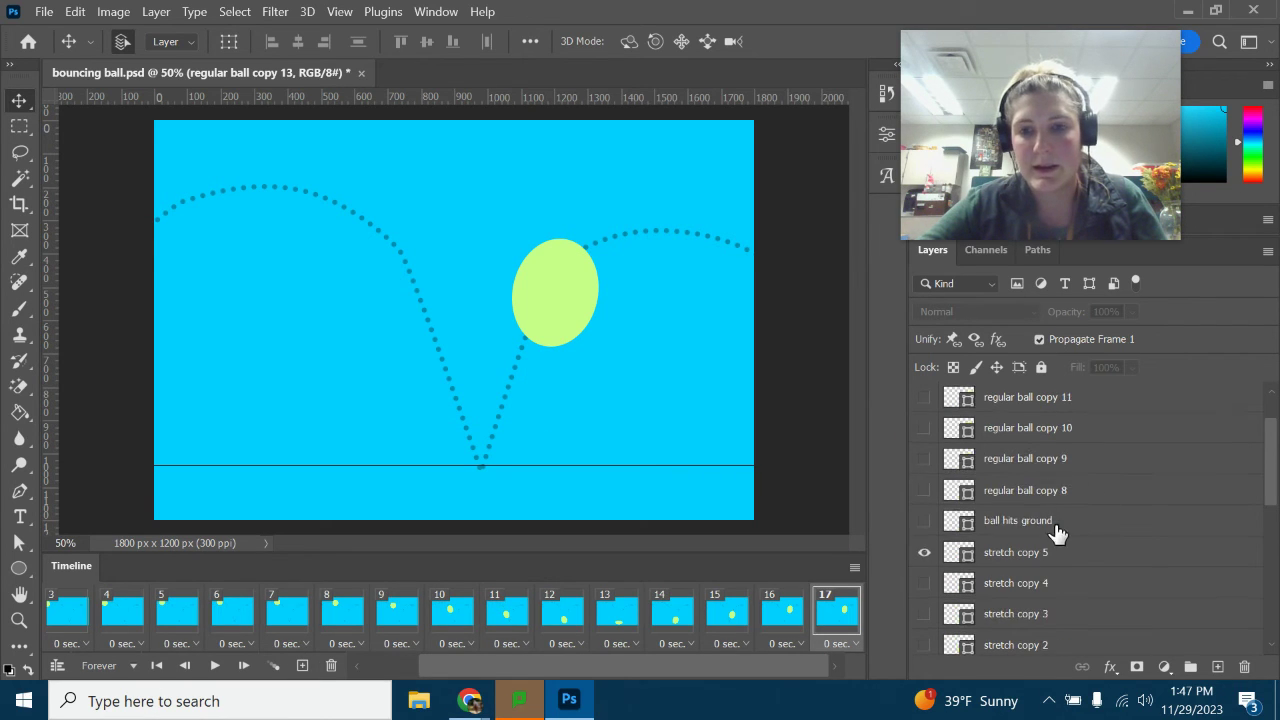
{"action": "left_click", "coordinate": [924, 553]}
{"action": "left_click", "coordinate": [924, 491]}
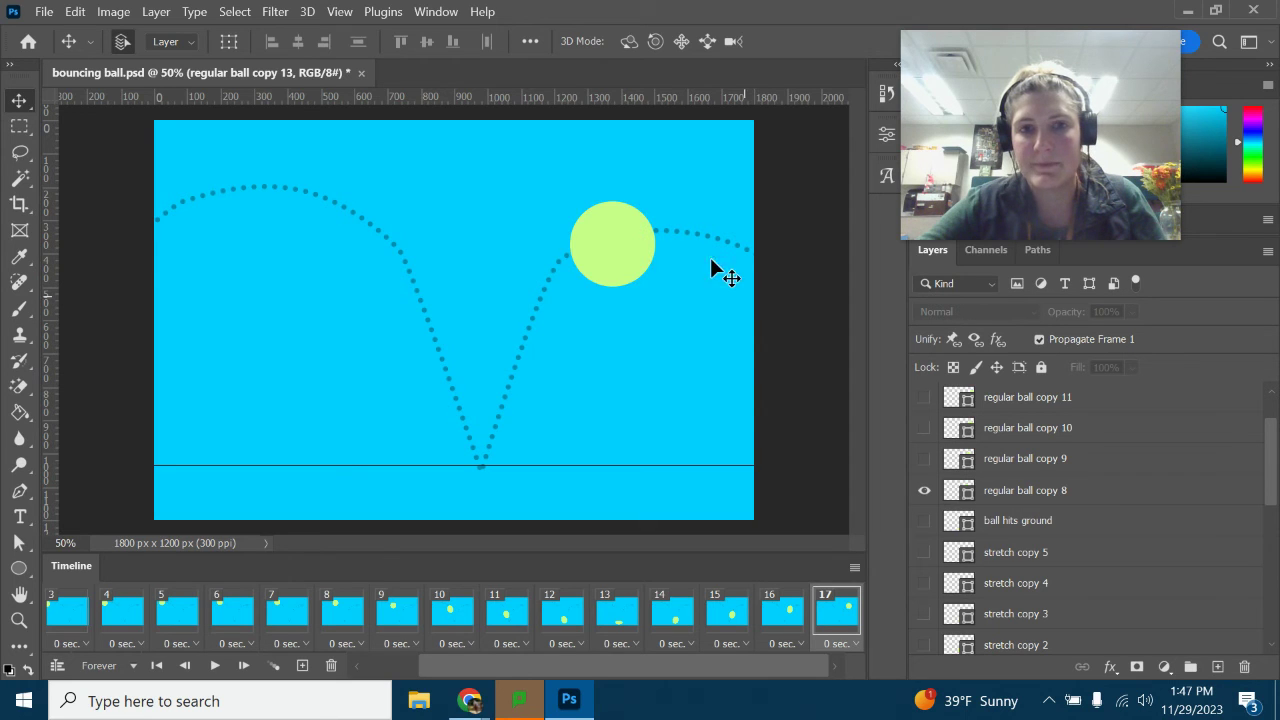
Check frame 16, then add frames 18 and 19 showing regular ball copies 9 and 10.
{"action": "left_click", "coordinate": [793, 606]}
{"action": "left_click", "coordinate": [820, 617]}
{"action": "left_click", "coordinate": [302, 665]}
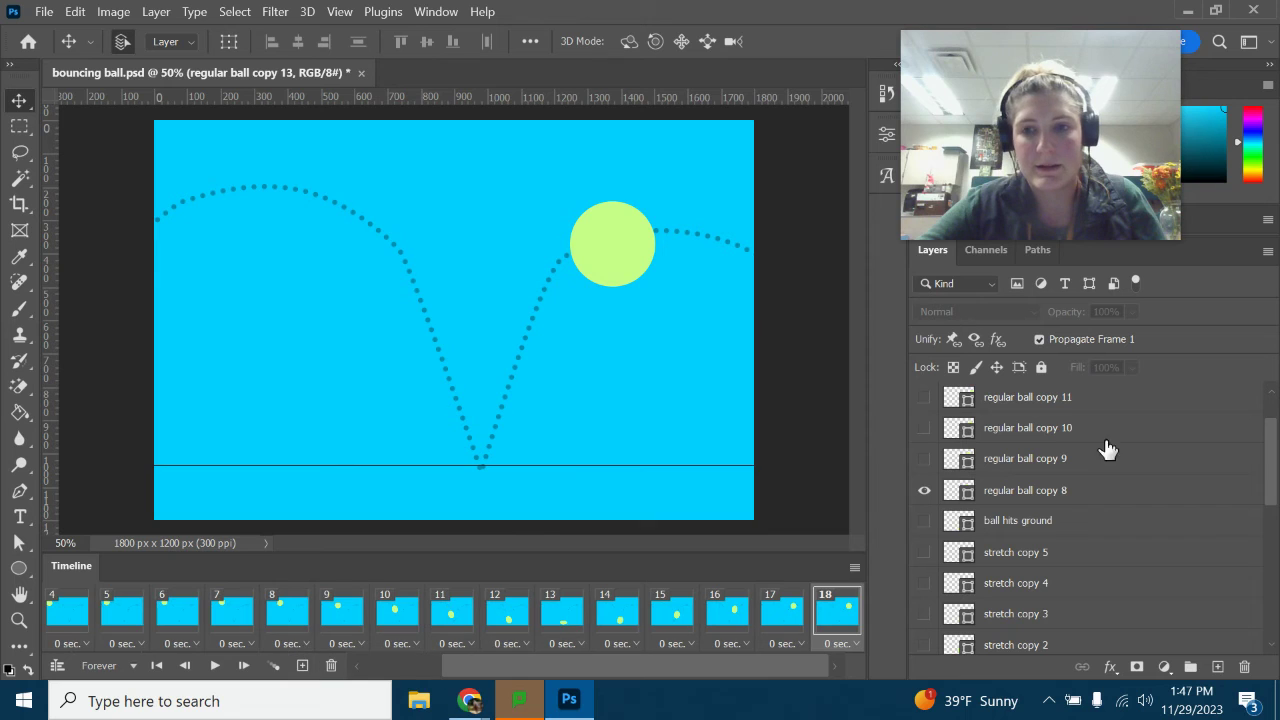
{"action": "left_click", "coordinate": [924, 459]}
{"action": "left_click", "coordinate": [923, 490]}
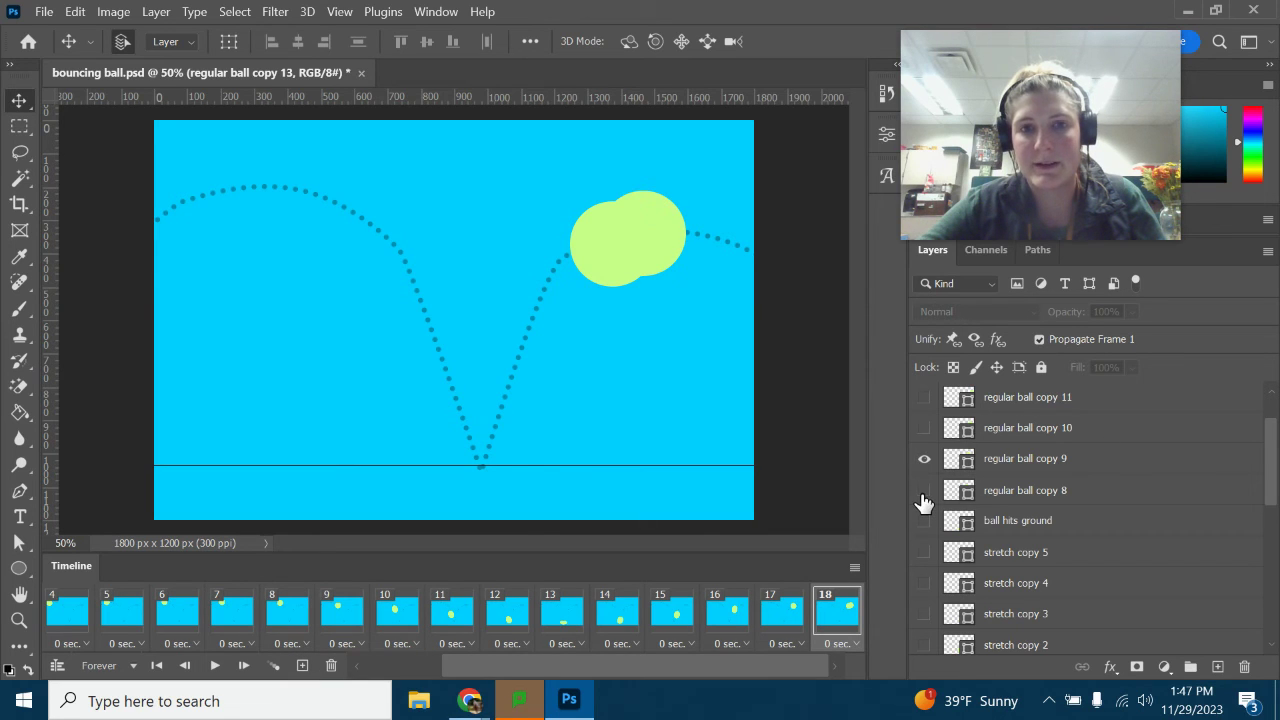
{"action": "left_click", "coordinate": [923, 490]}
{"action": "left_click", "coordinate": [304, 666]}
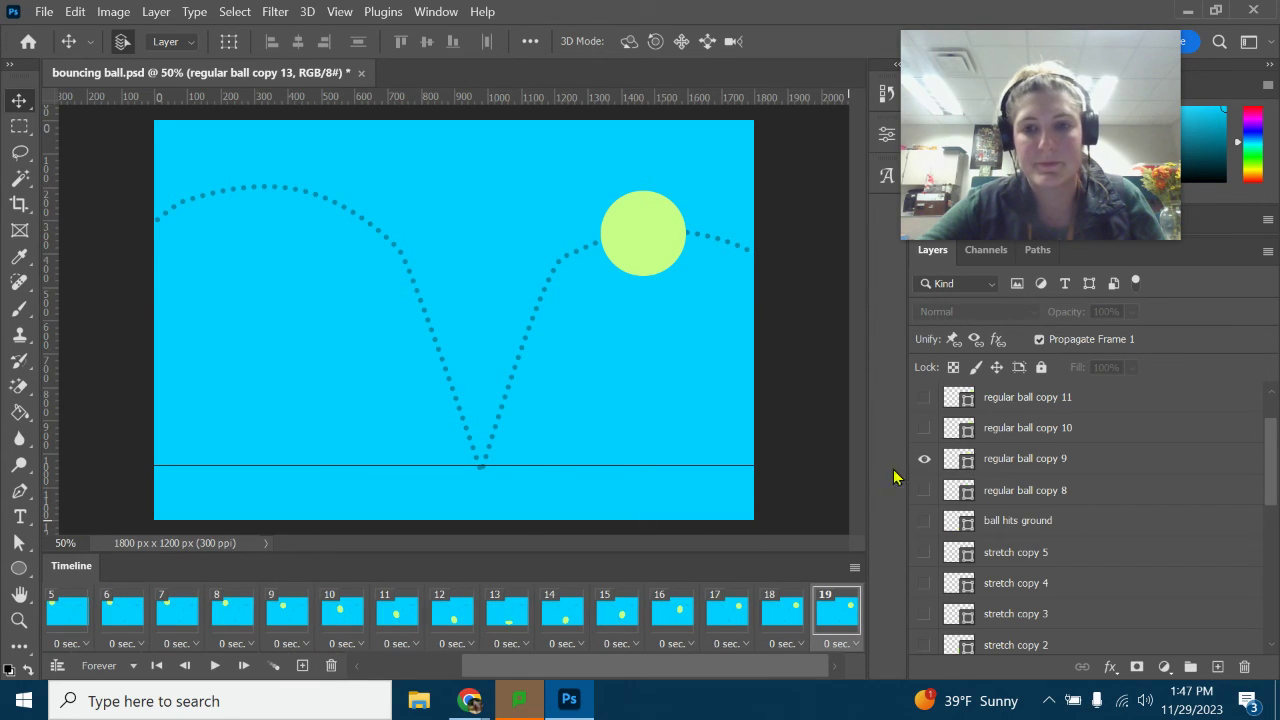
{"action": "left_click", "coordinate": [922, 428]}
{"action": "left_click", "coordinate": [924, 459]}
Add frames 20 to 22 with regular ball copies 11, 12 and 13 exiting the right edge.
{"action": "left_click", "coordinate": [304, 666]}
{"action": "scroll", "coordinate": [990, 452], "scroll_direction": "up", "scroll_amount": 2}
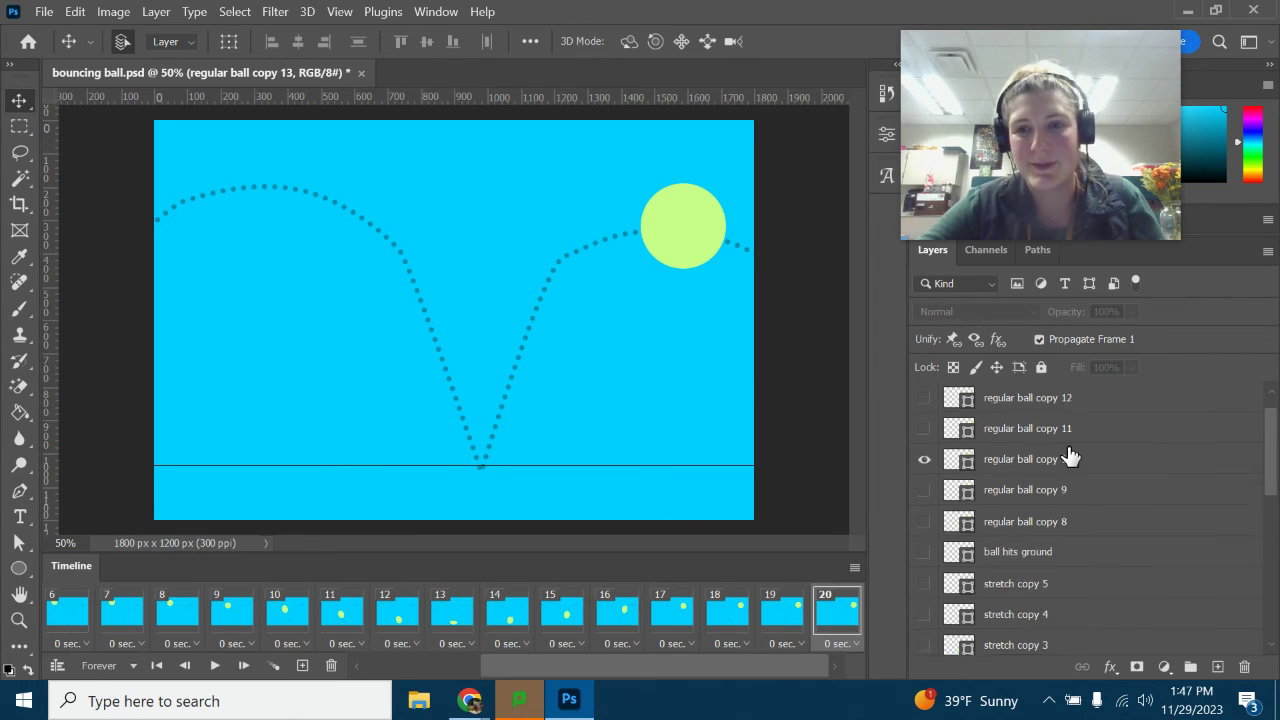
{"action": "left_click", "coordinate": [924, 459]}
{"action": "left_click", "coordinate": [924, 490]}
{"action": "left_click", "coordinate": [304, 666]}
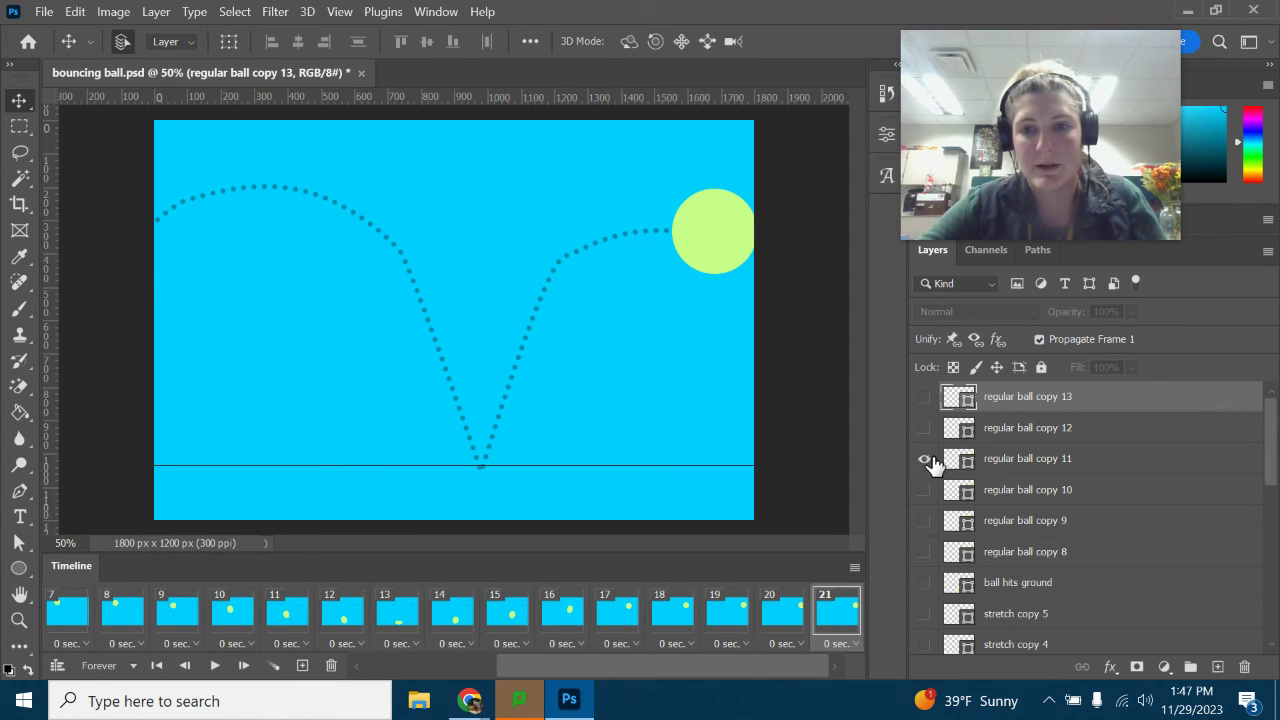
{"action": "left_click", "coordinate": [924, 459]}
{"action": "left_click", "coordinate": [924, 428]}
{"action": "left_click", "coordinate": [304, 666]}
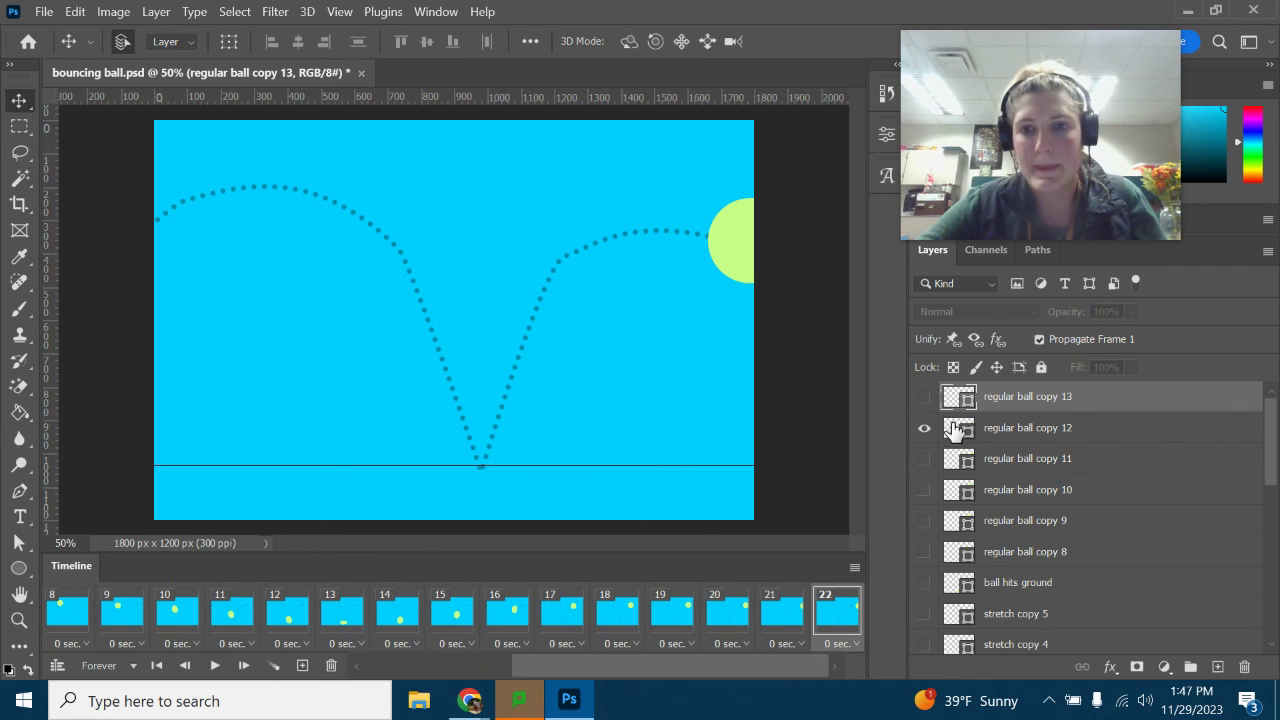
{"action": "left_click", "coordinate": [926, 398]}
{"action": "left_click", "coordinate": [924, 428]}
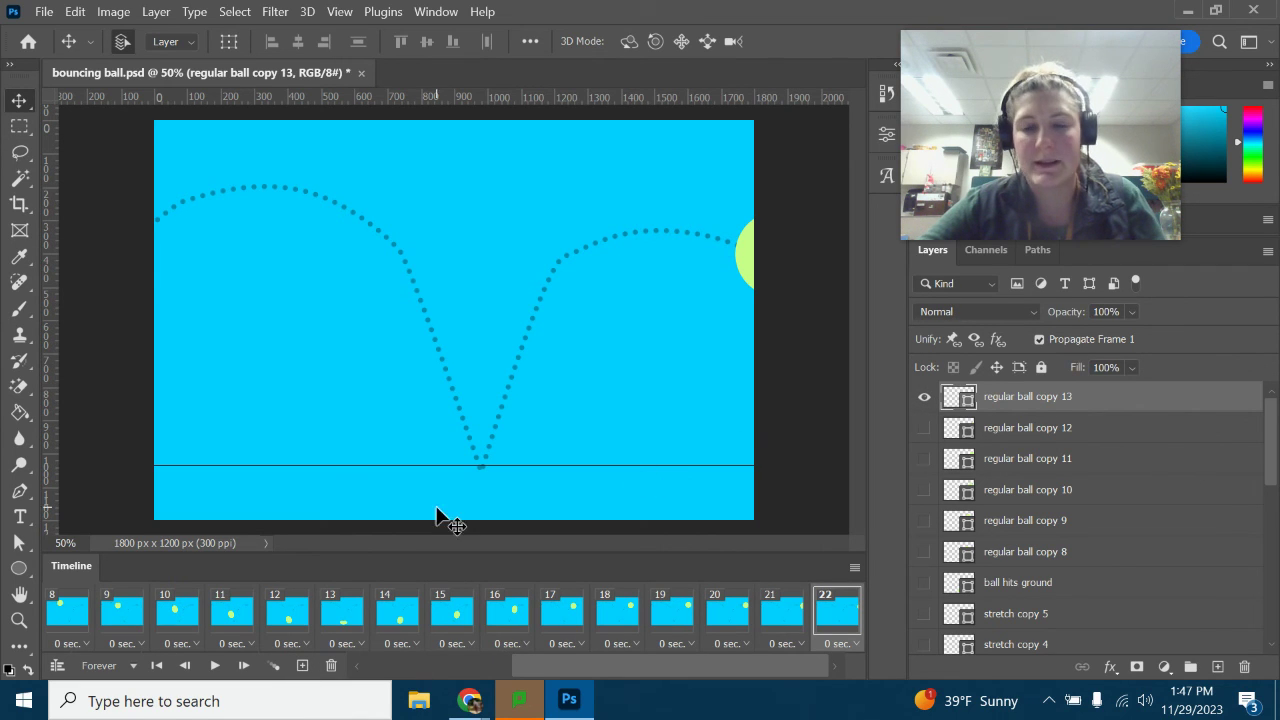
Preview the animation, then toggle the ground line's visibility off and back on.
{"action": "left_click", "coordinate": [213, 667]}
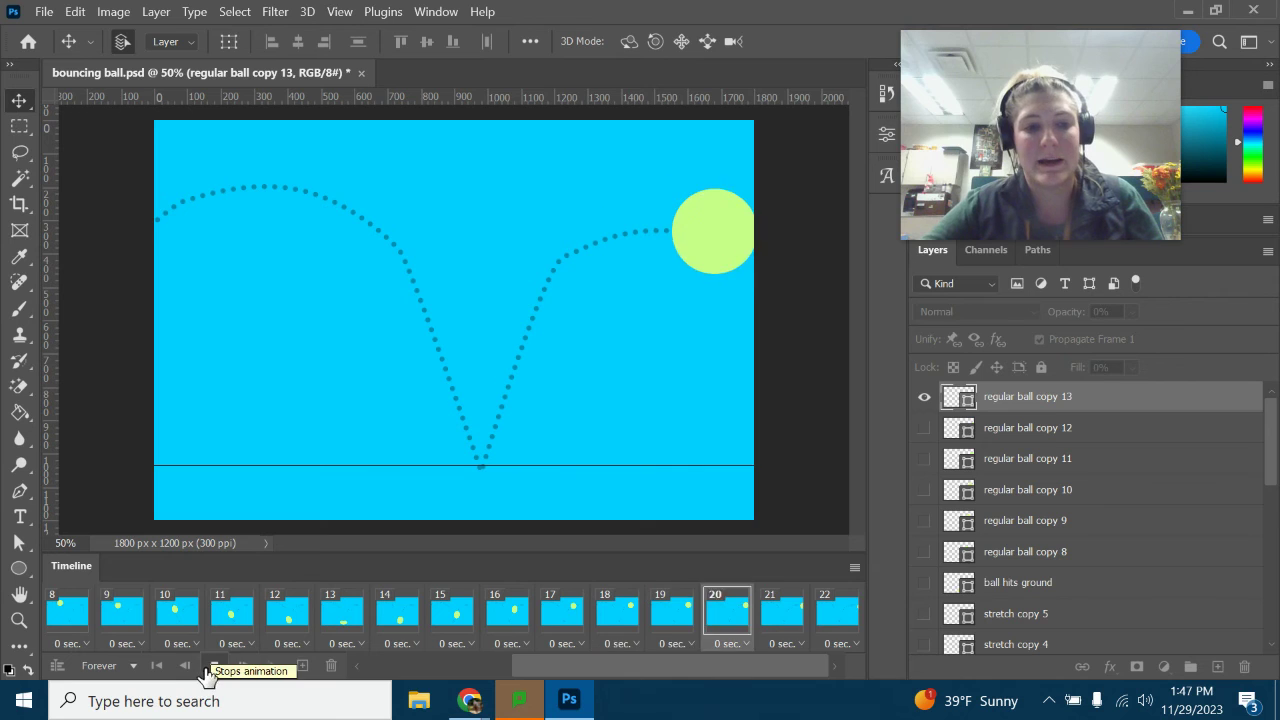
{"action": "left_click", "coordinate": [215, 665]}
{"action": "scroll", "coordinate": [1050, 488], "scroll_direction": "down", "scroll_amount": 10}
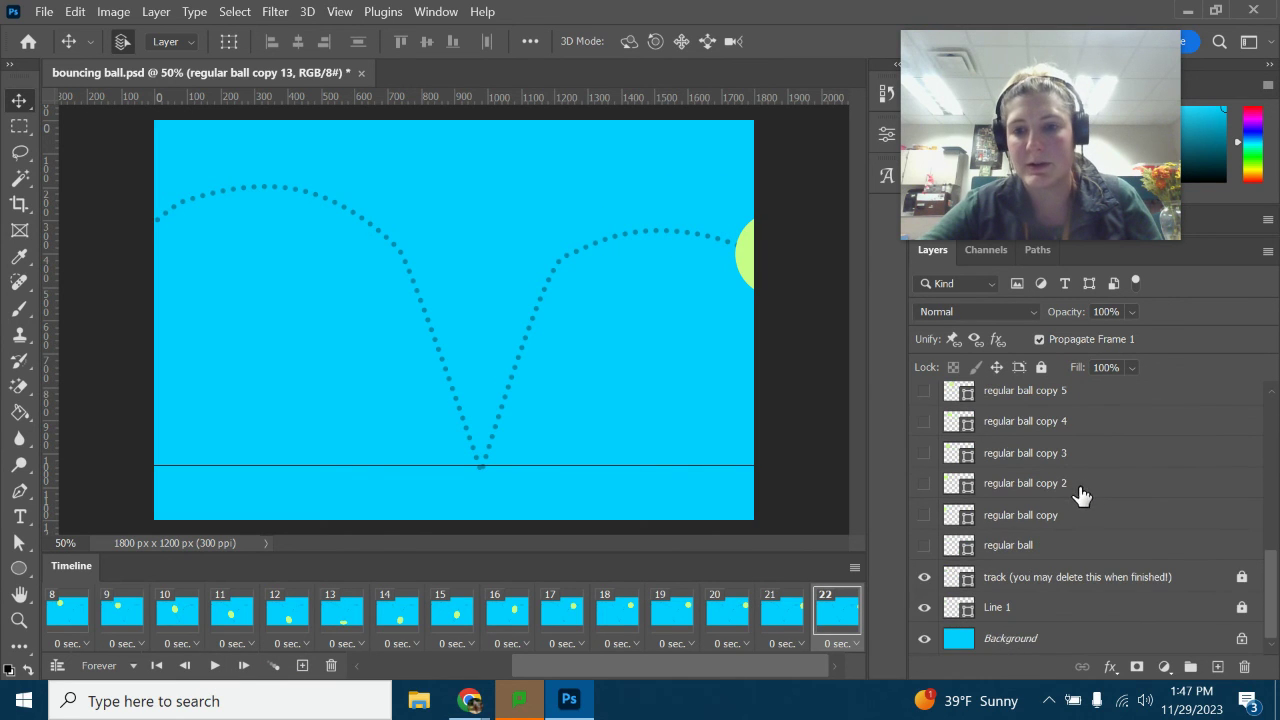
{"action": "left_click", "coordinate": [925, 608]}
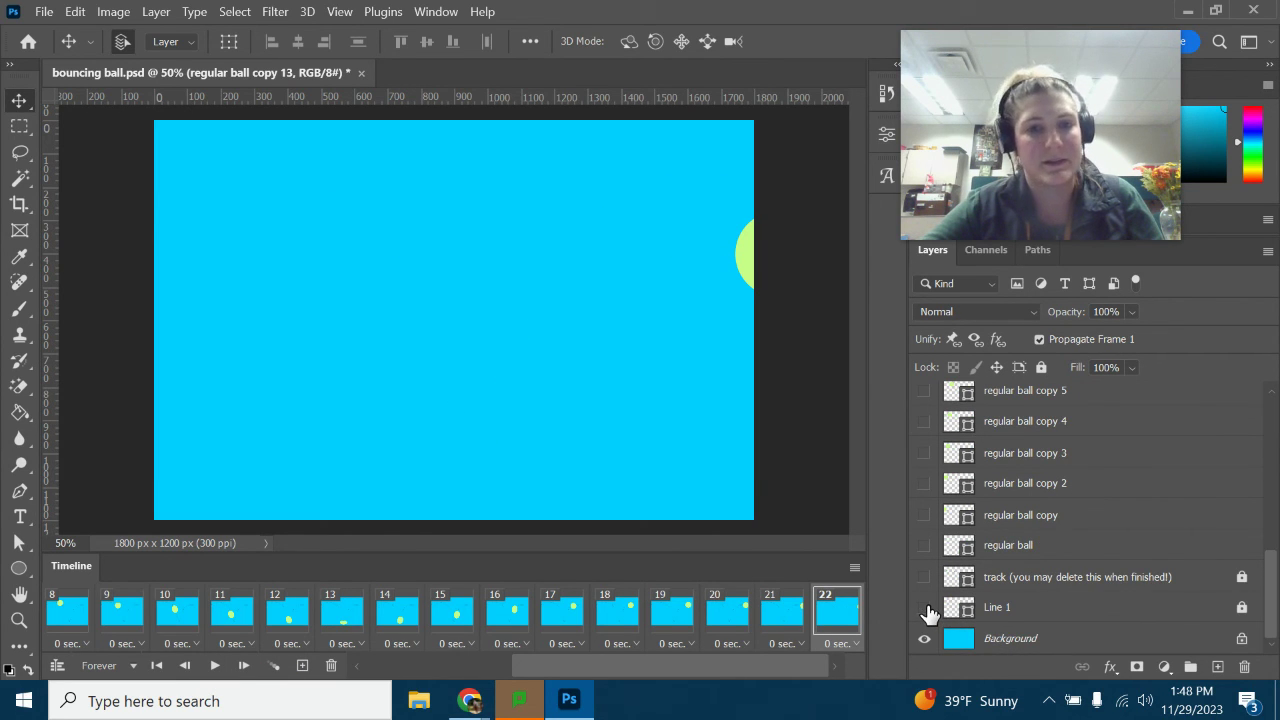
{"action": "left_click", "coordinate": [925, 607]}
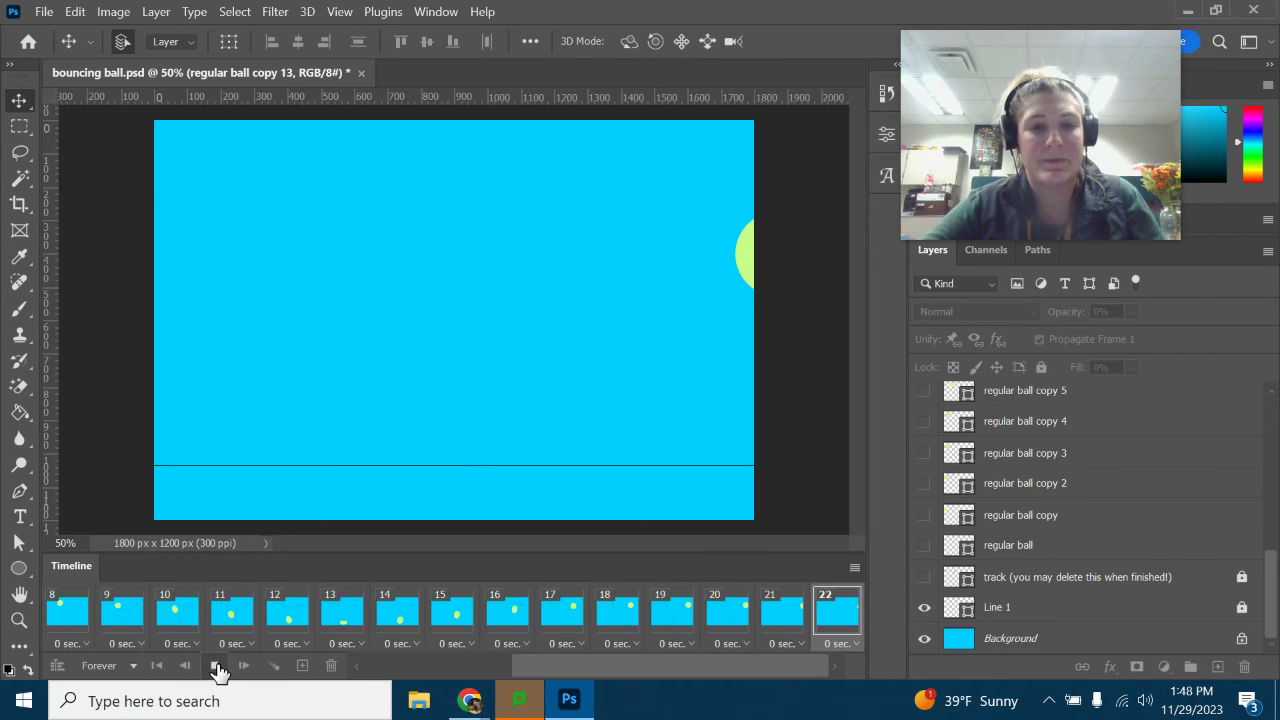
Replay the animation, stopping at the bounce, then play it looping from frame 1 and stop.
{"action": "left_click", "coordinate": [214, 665]}
{"action": "left_click", "coordinate": [214, 665]}
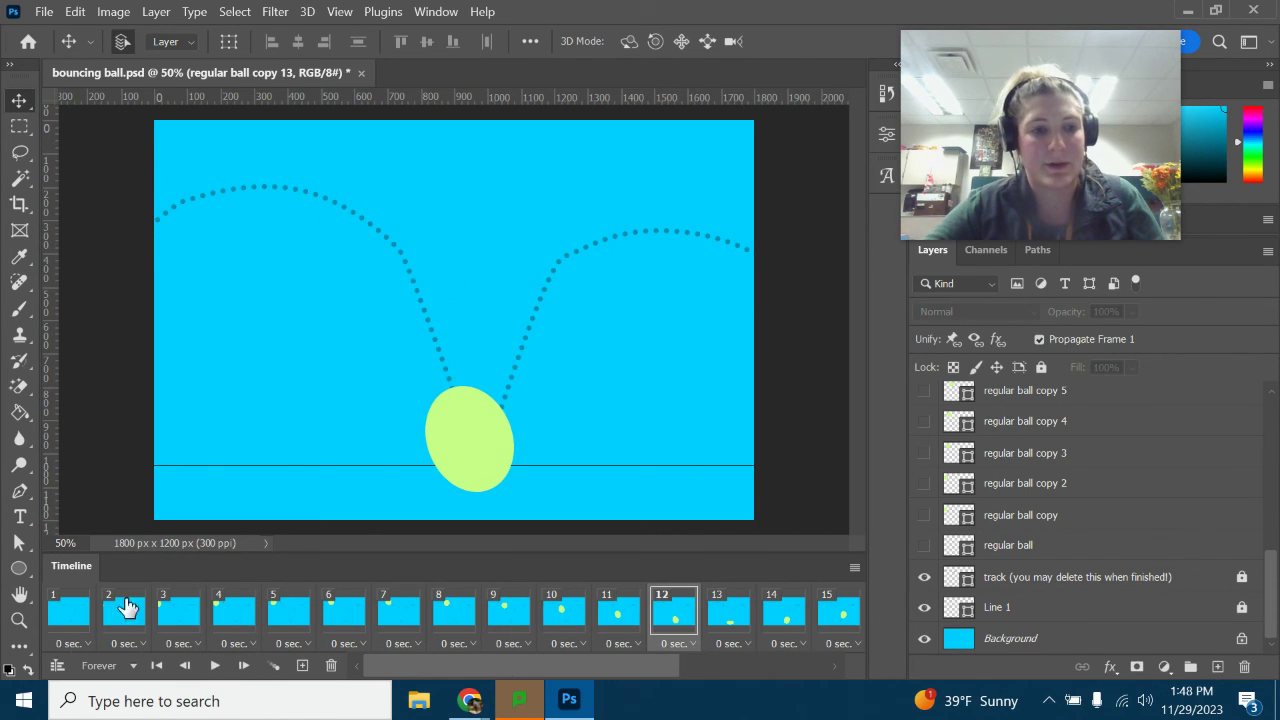
{"action": "left_click", "coordinate": [61, 614]}
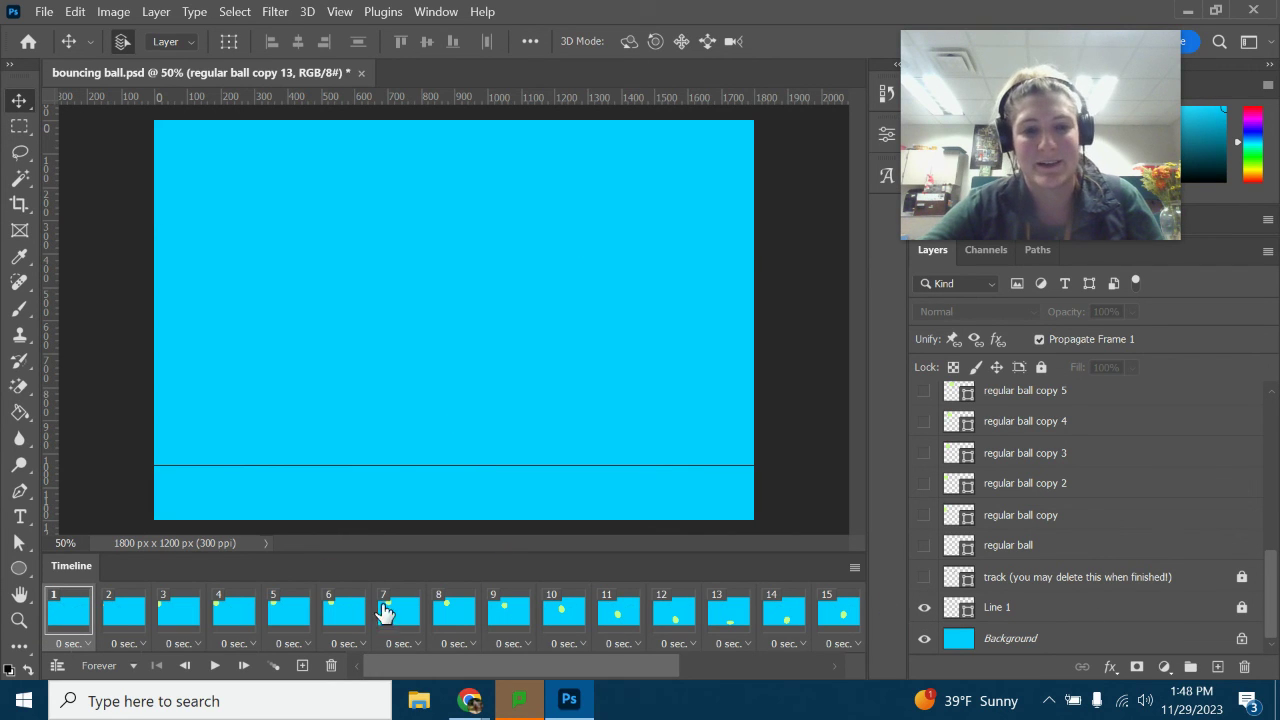
{"action": "left_click", "coordinate": [214, 665]}
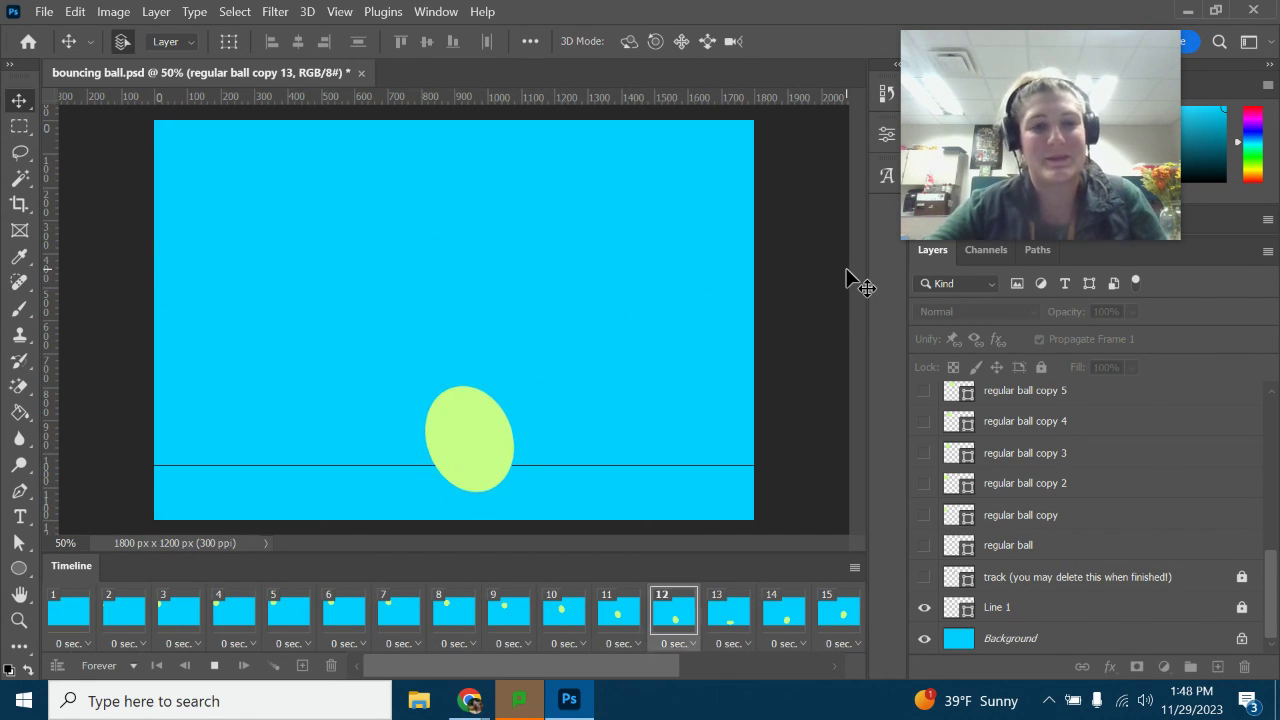
{"action": "left_click", "coordinate": [214, 666]}
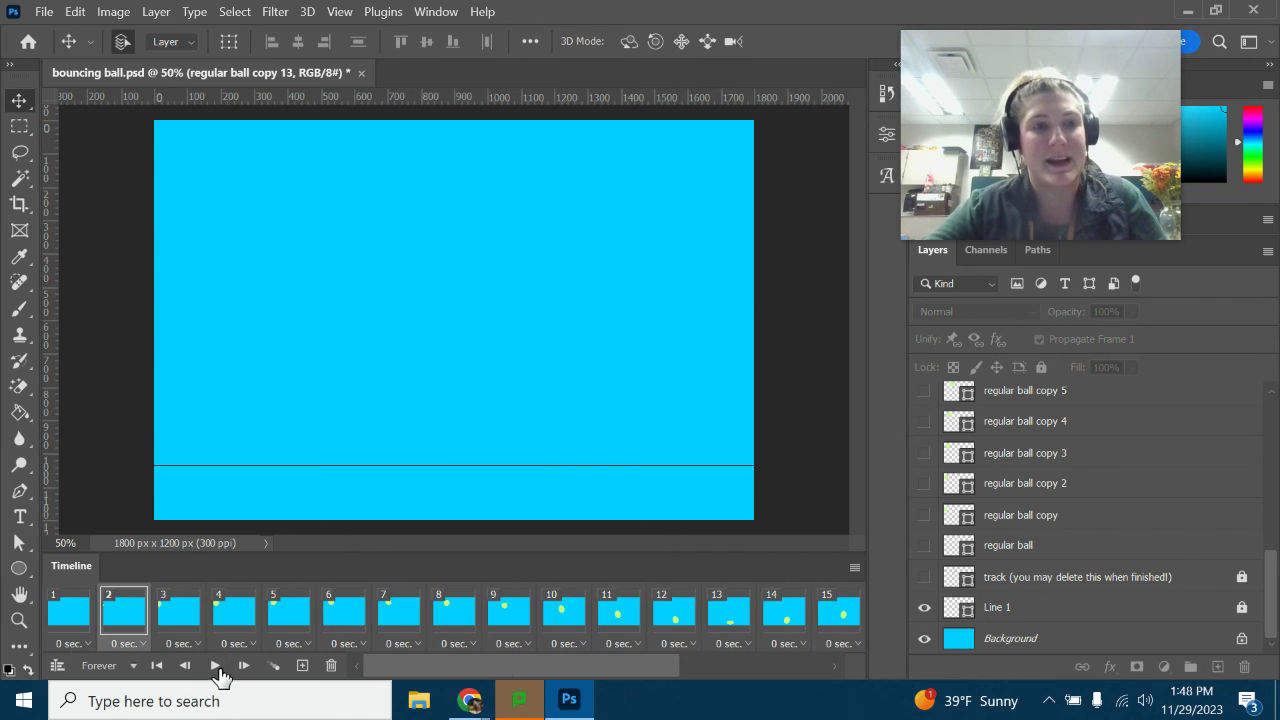
{"action": "left_click", "coordinate": [42, 11]}
Export via Save for Web (Legacy) as a forever-looping GIF, bouncing-ball.gif, into Downloads.
{"action": "left_click", "coordinate": [42, 11]}
{"action": "left_click", "coordinate": [42, 11]}
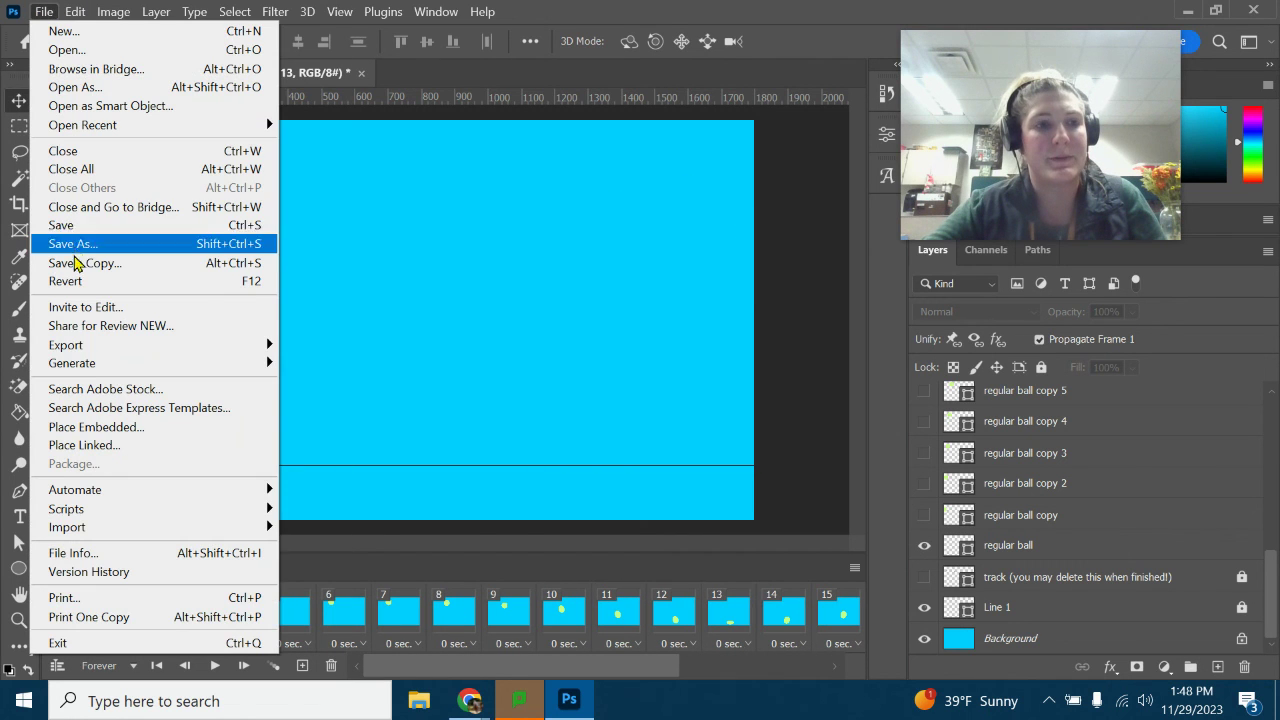
{"action": "mouse_move", "coordinate": [84, 360]}
{"action": "left_click", "coordinate": [320, 416]}
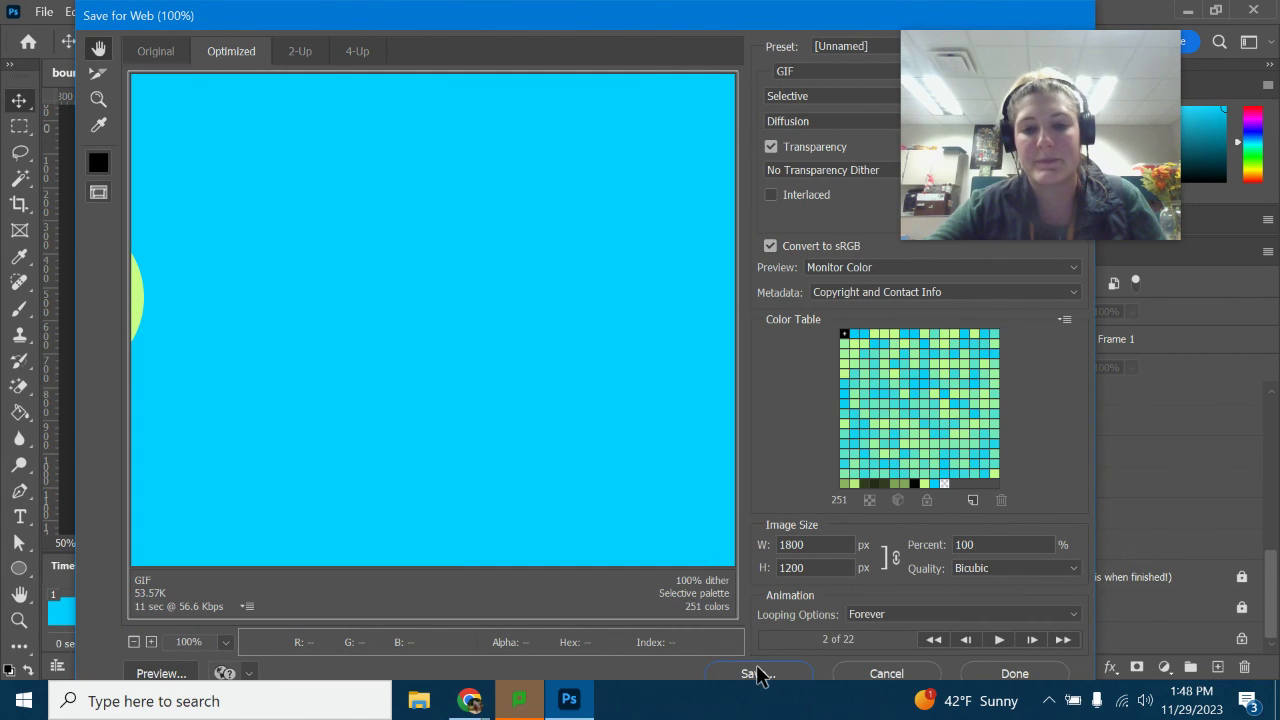
{"action": "left_click", "coordinate": [757, 673]}
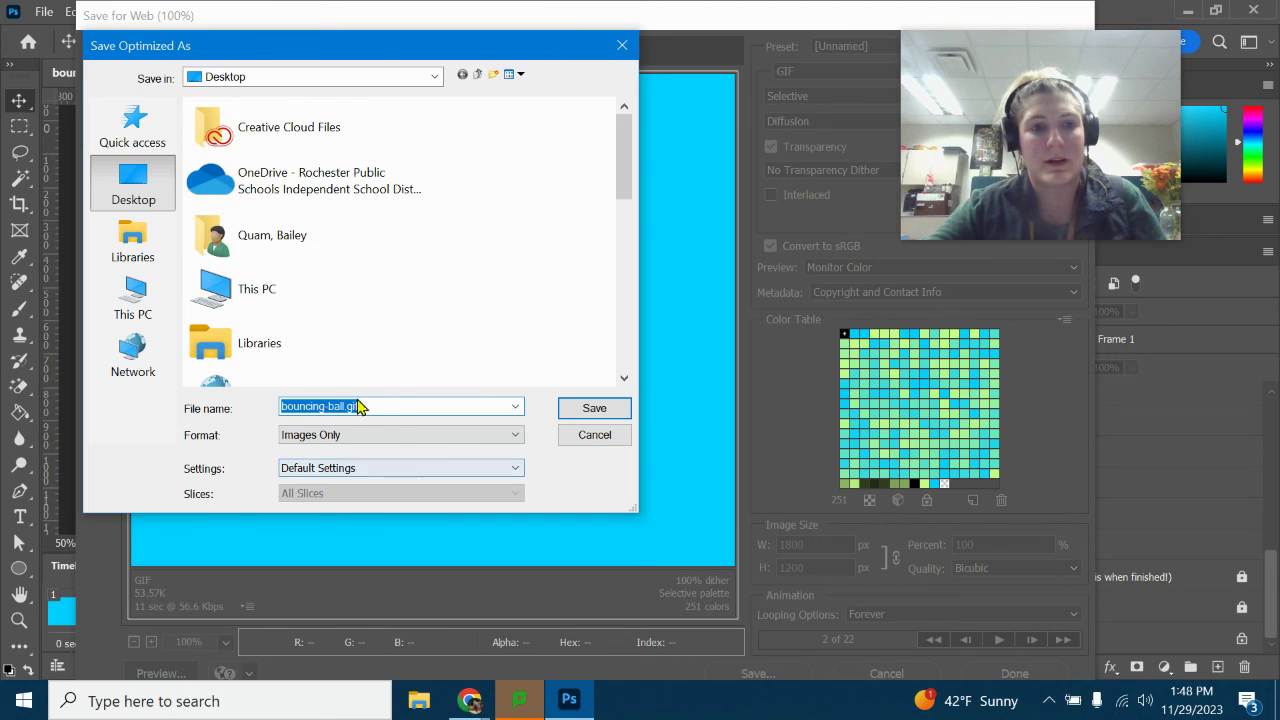
{"action": "left_click", "coordinate": [252, 79]}
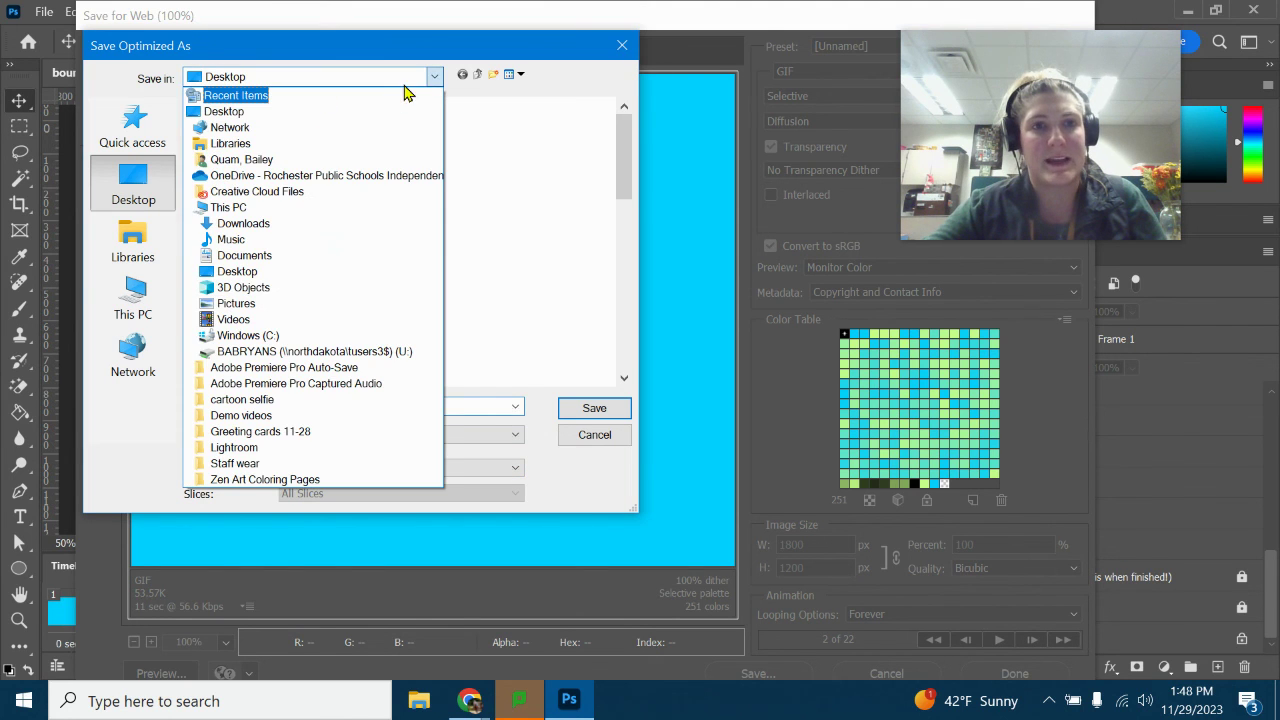
{"action": "left_click", "coordinate": [243, 223]}
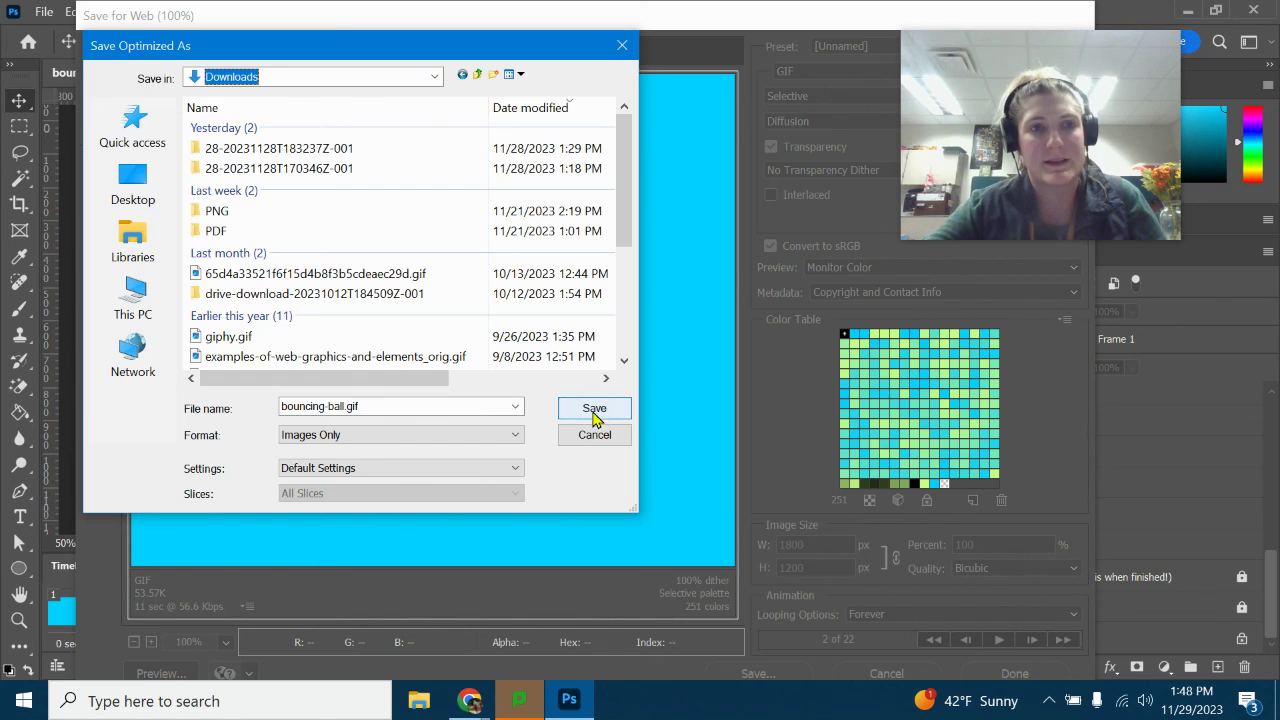
{"action": "left_click", "coordinate": [594, 410]}
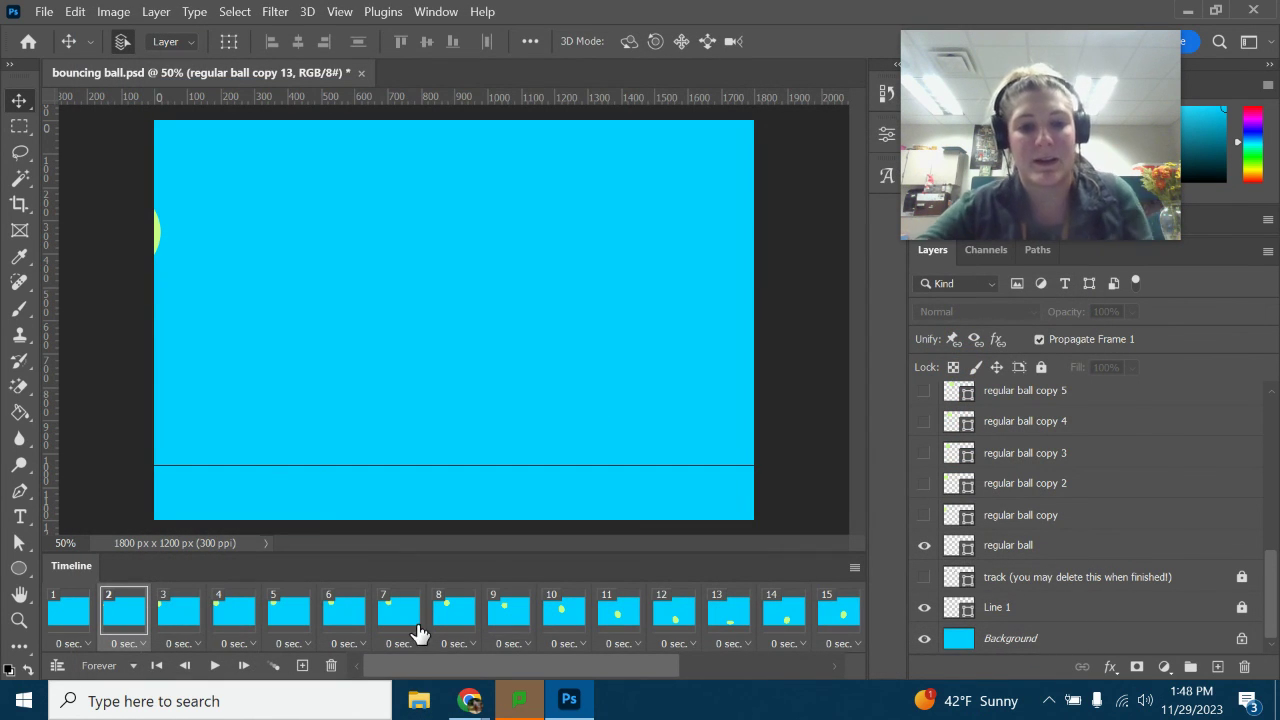
{"action": "left_click", "coordinate": [418, 701]}
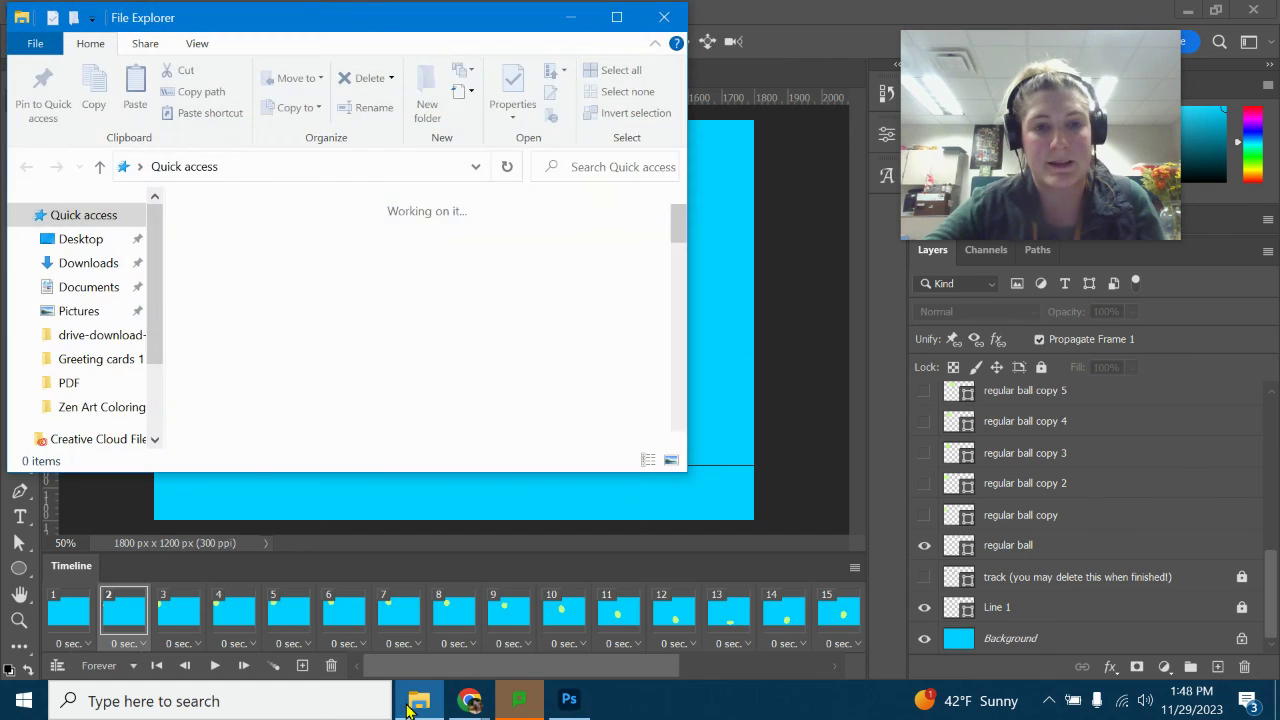
Open bouncing-ball.gif from the Downloads folder to watch the animation.
{"action": "left_click", "coordinate": [86, 263]}
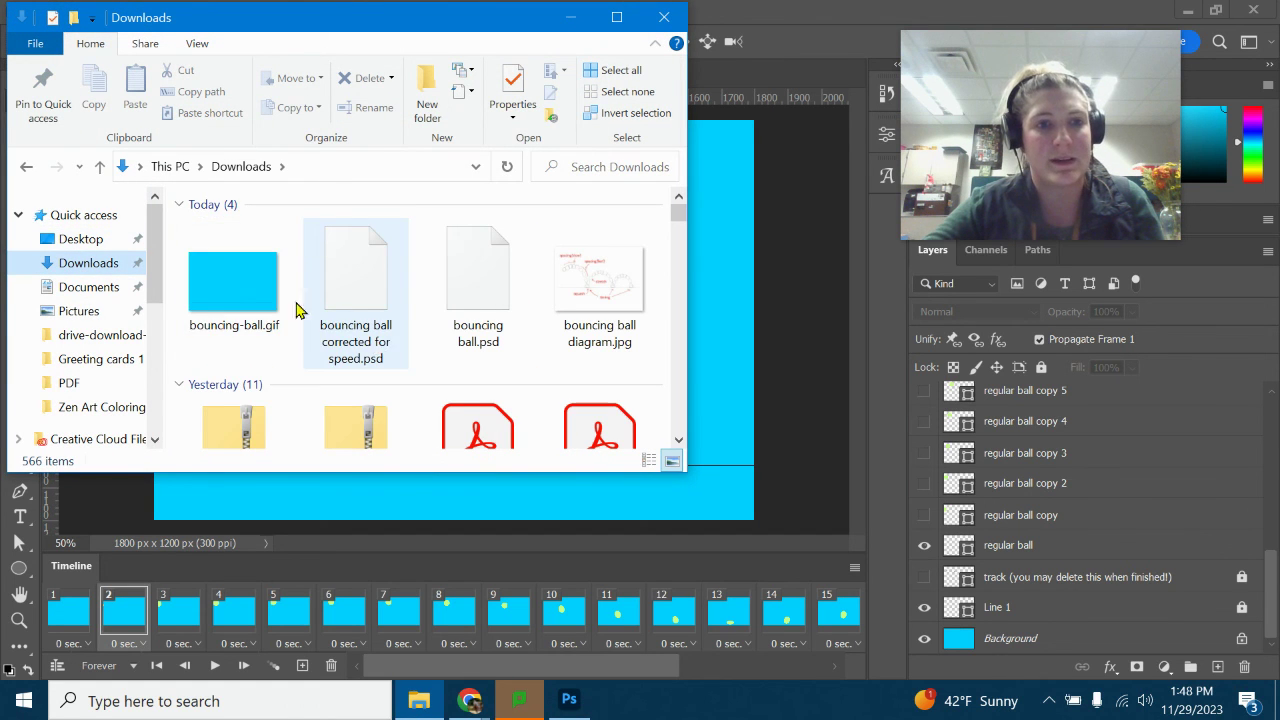
{"action": "double_click", "coordinate": [266, 292]}
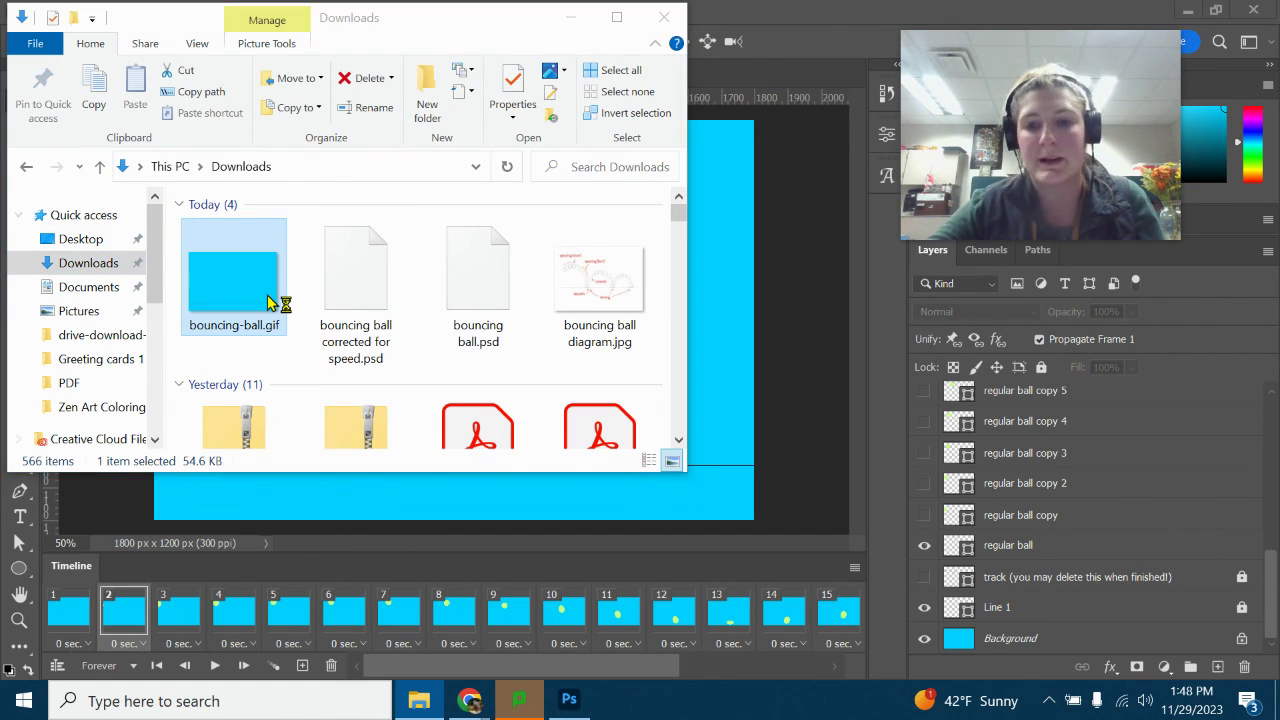